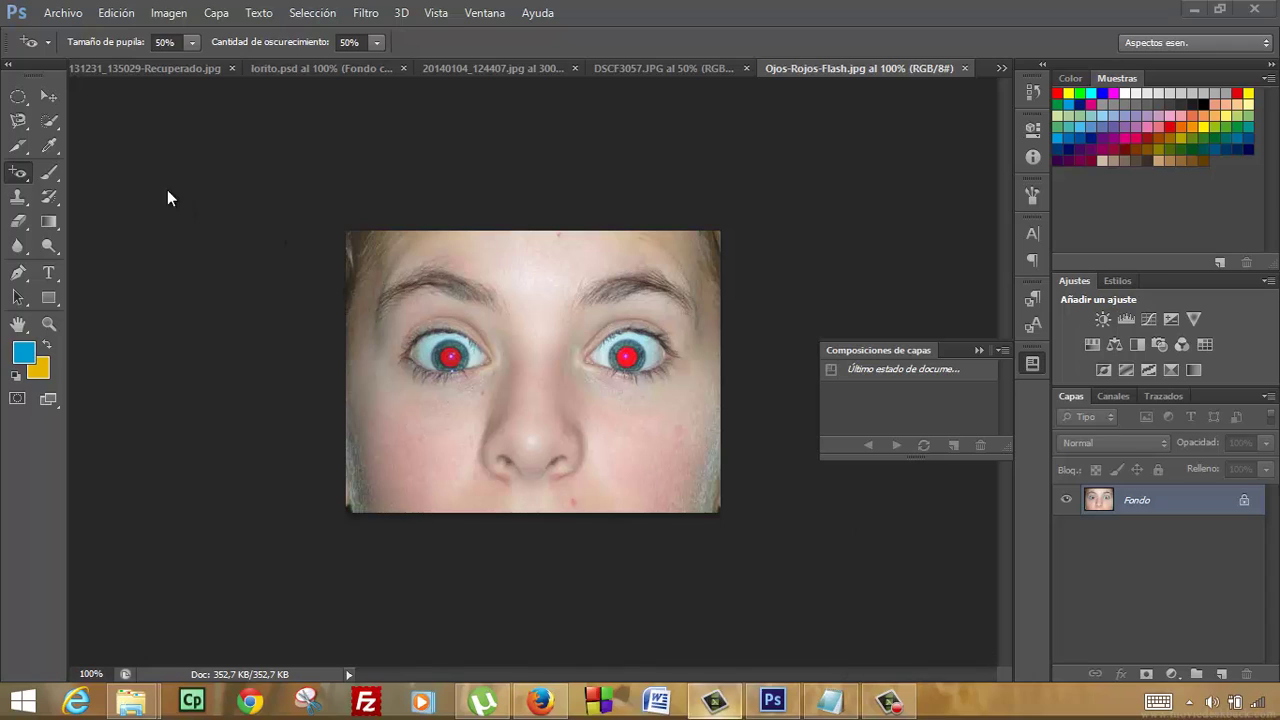
Remove the red-eye from the left and right pupils with the Red Eye tool
{"action": "right_click", "coordinate": [31, 183]}
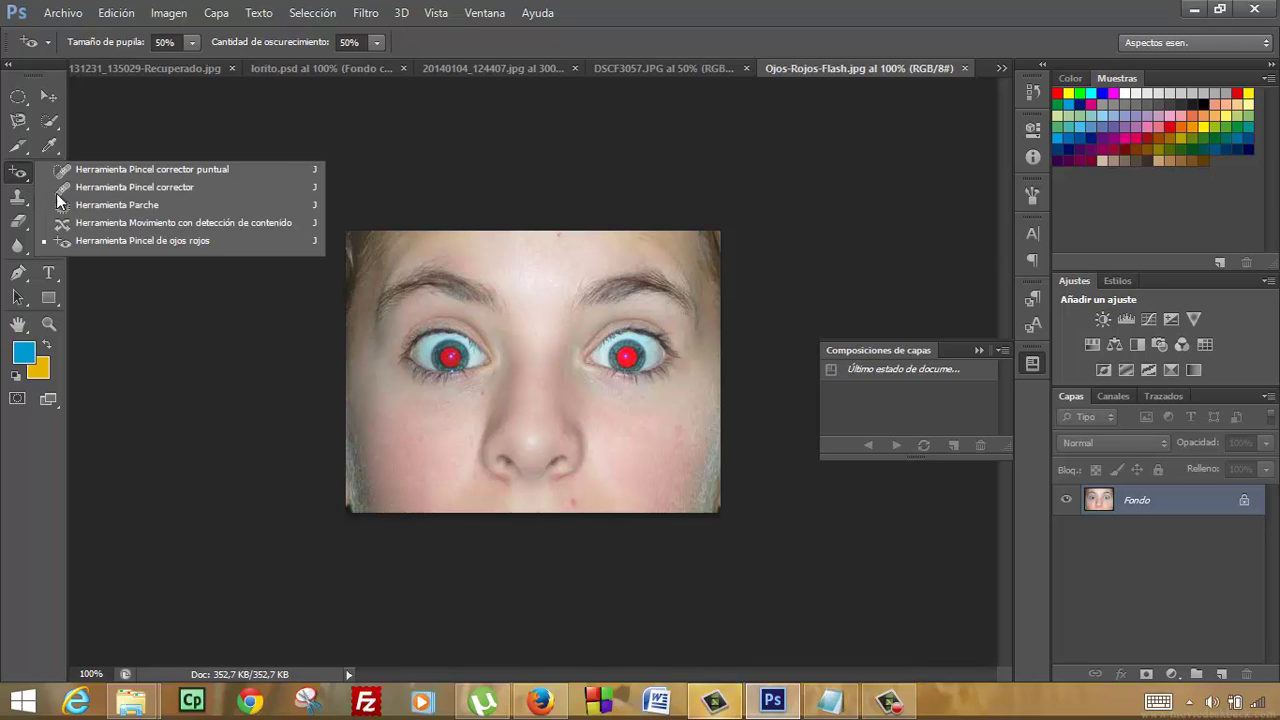
{"action": "left_click", "coordinate": [113, 246]}
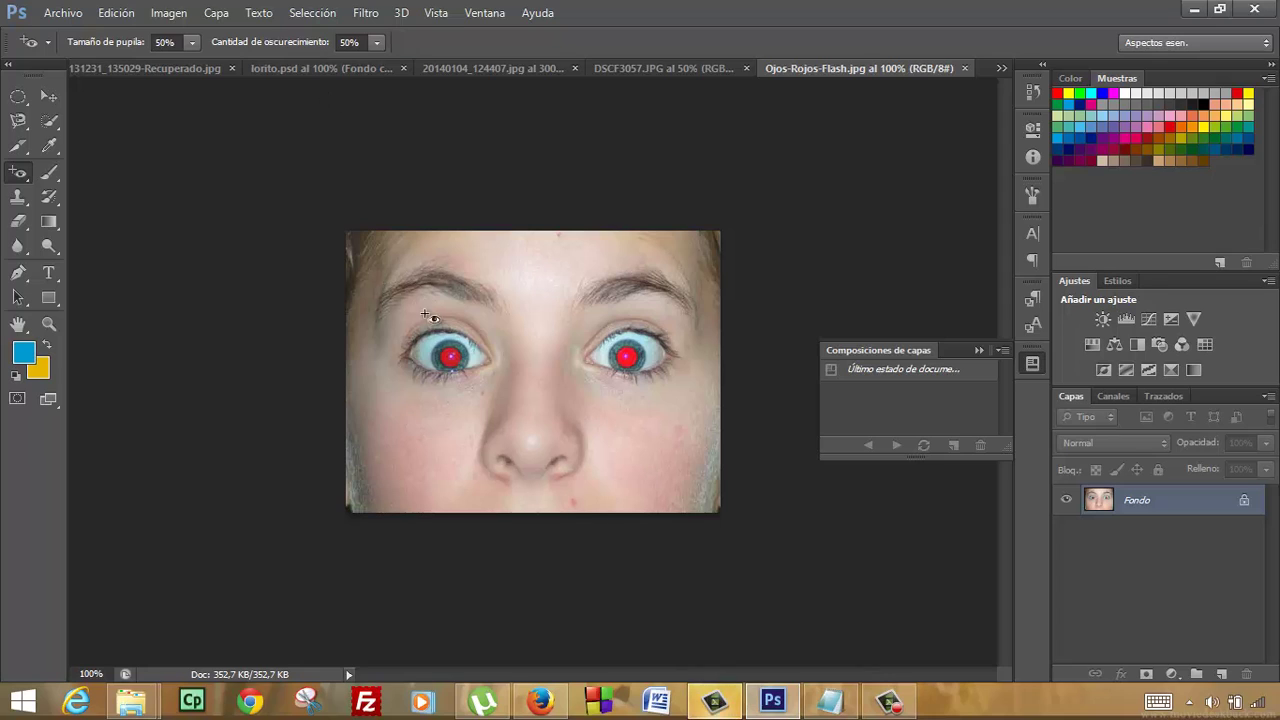
{"action": "left_click", "coordinate": [451, 357]}
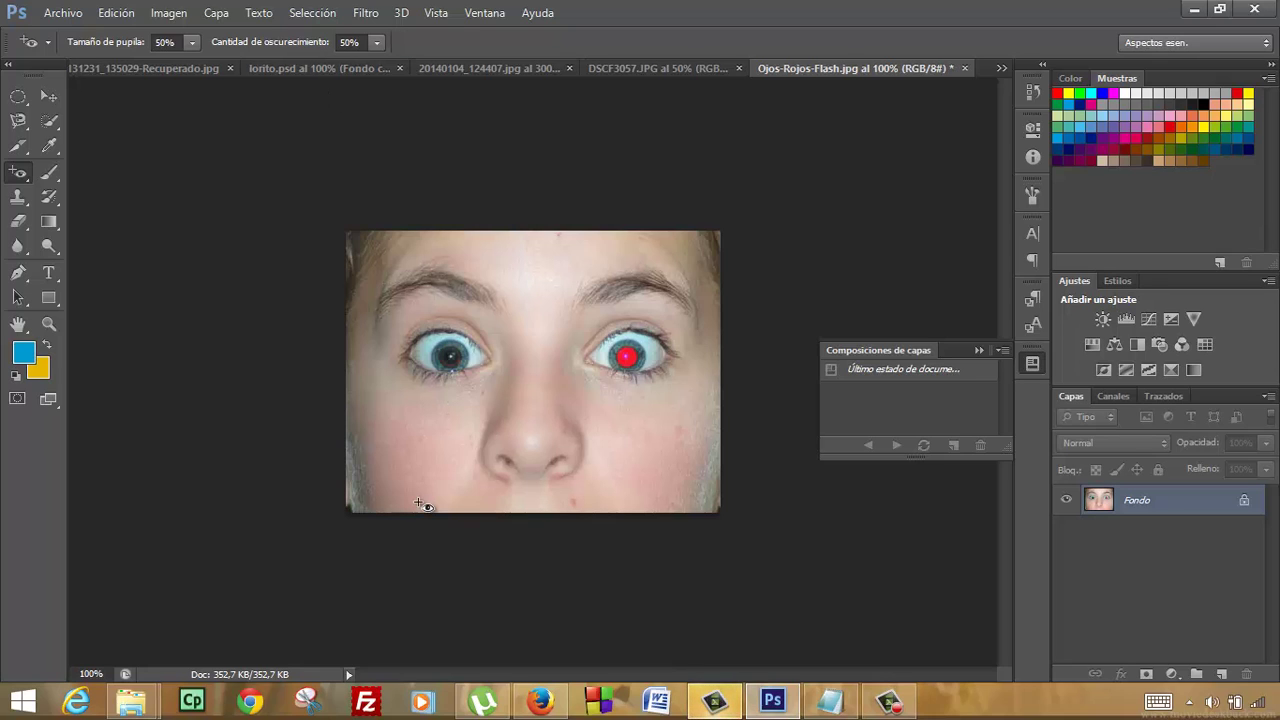
{"action": "left_click", "coordinate": [626, 357]}
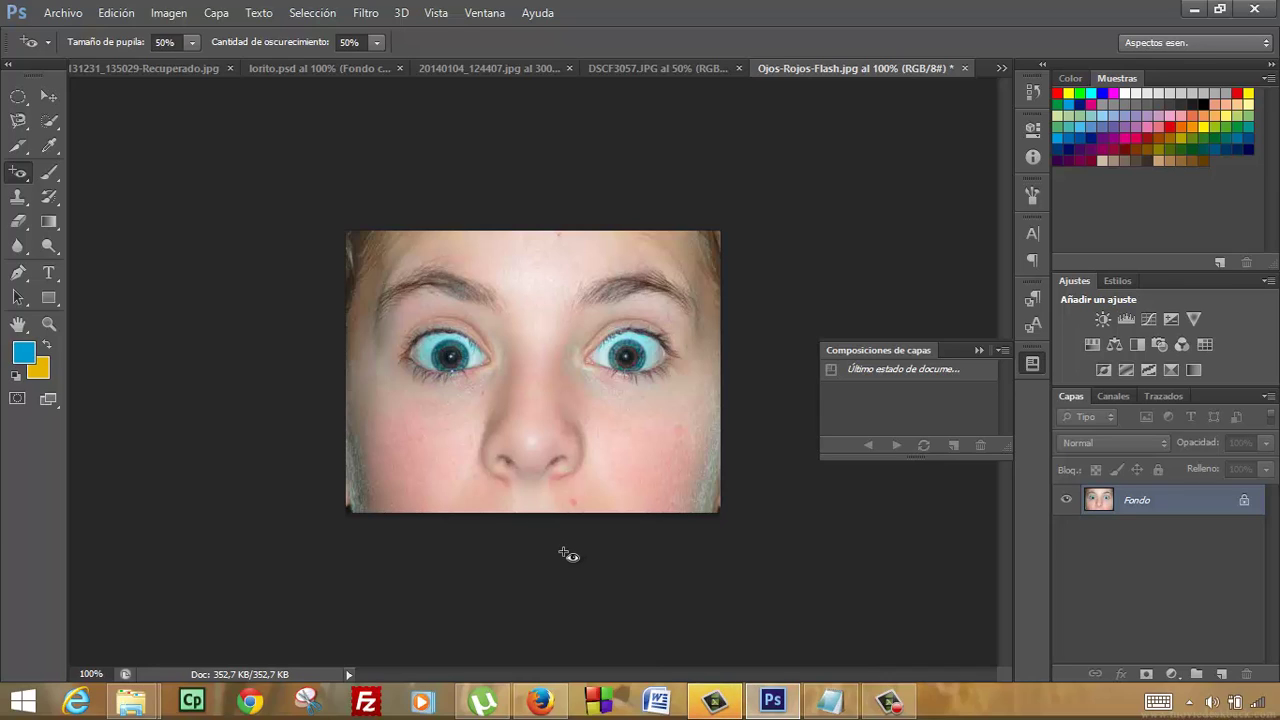
Zoom to 300% to inspect the corrected eyes, then return to 100%
{"action": "left_click", "coordinate": [49, 323]}
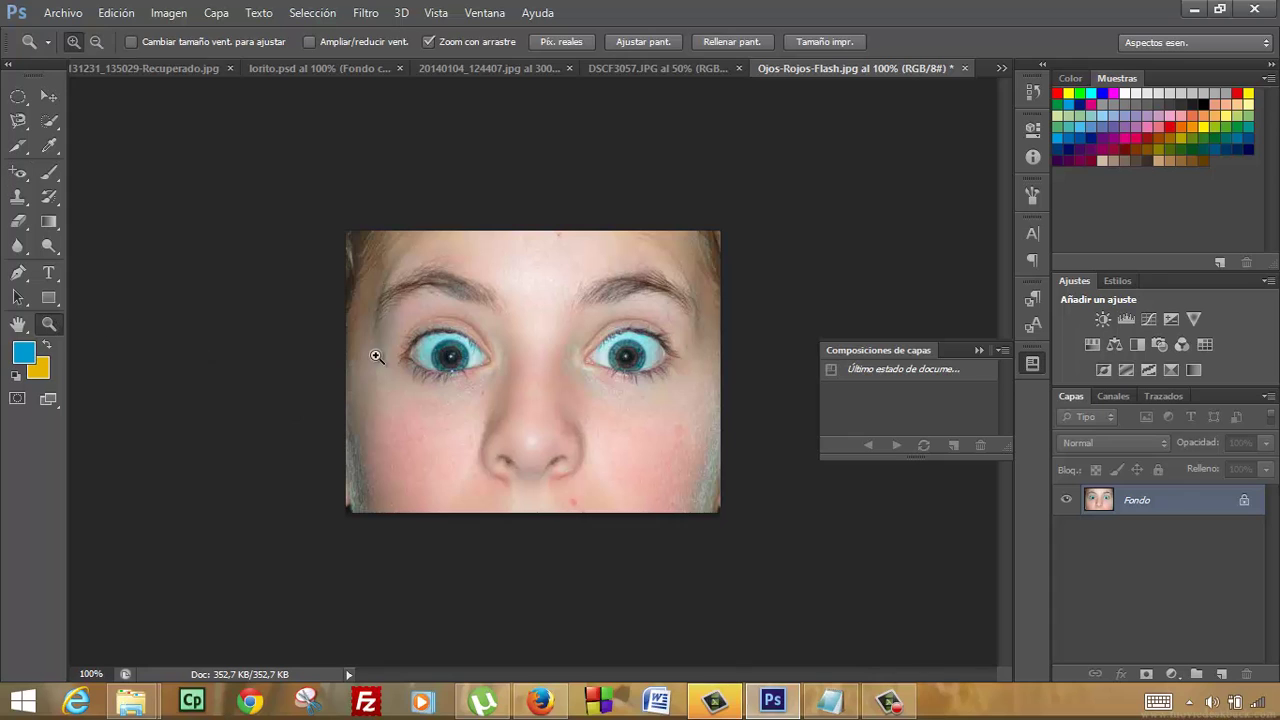
{"action": "left_click", "coordinate": [462, 352]}
{"action": "left_click", "coordinate": [454, 352]}
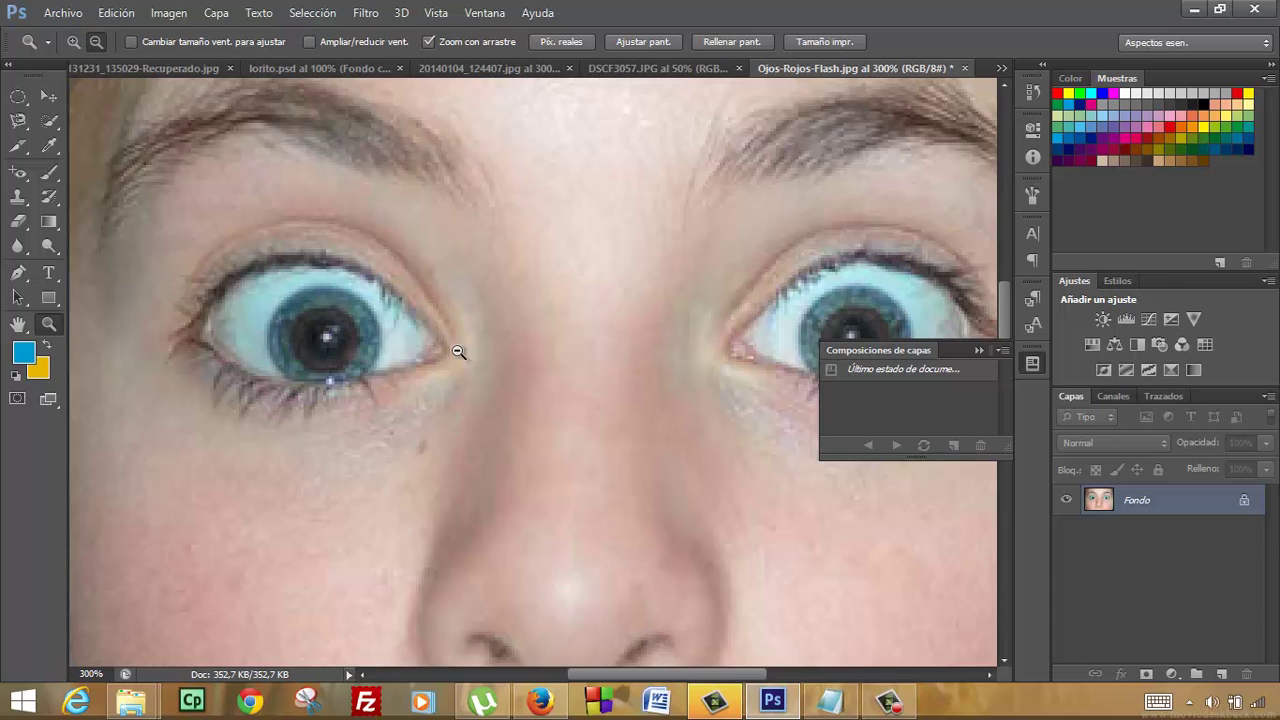
{"action": "left_click", "coordinate": [458, 352], "text": "alt"}
{"action": "left_click", "coordinate": [458, 352], "text": "alt"}
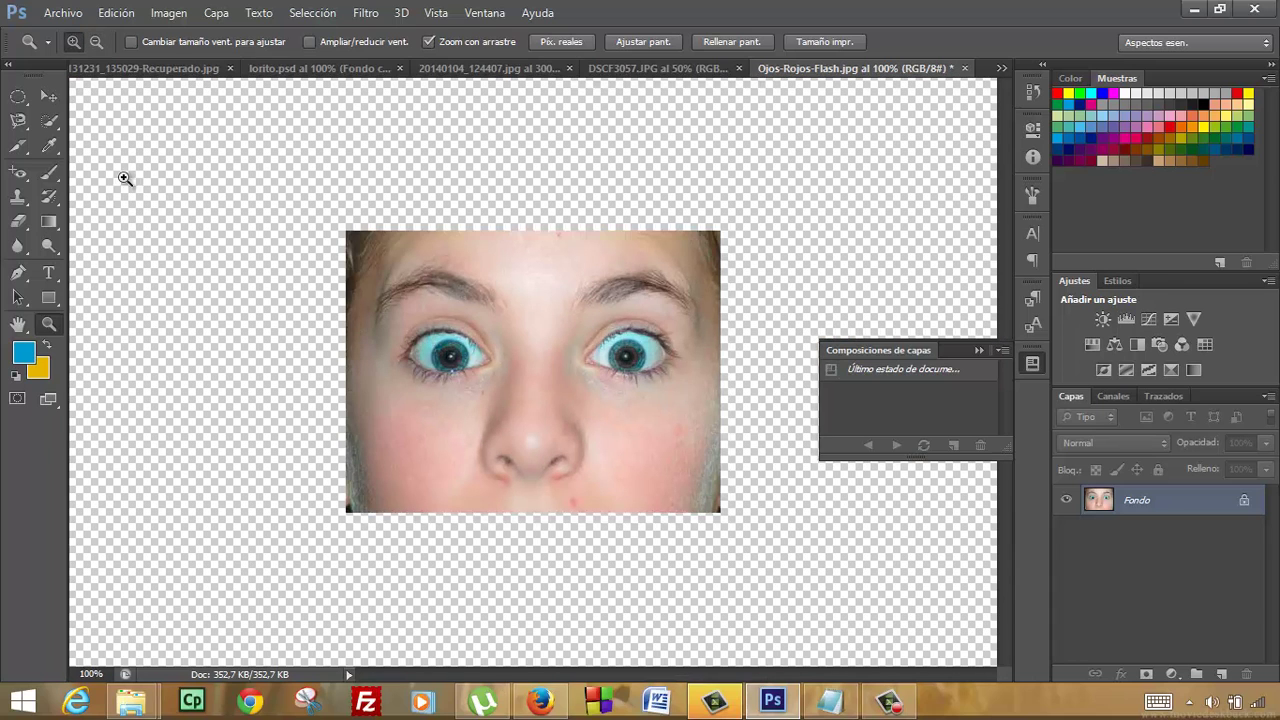
Pick the Brush tool and bring up the lorito.psd parrot image
{"action": "left_click", "coordinate": [55, 180]}
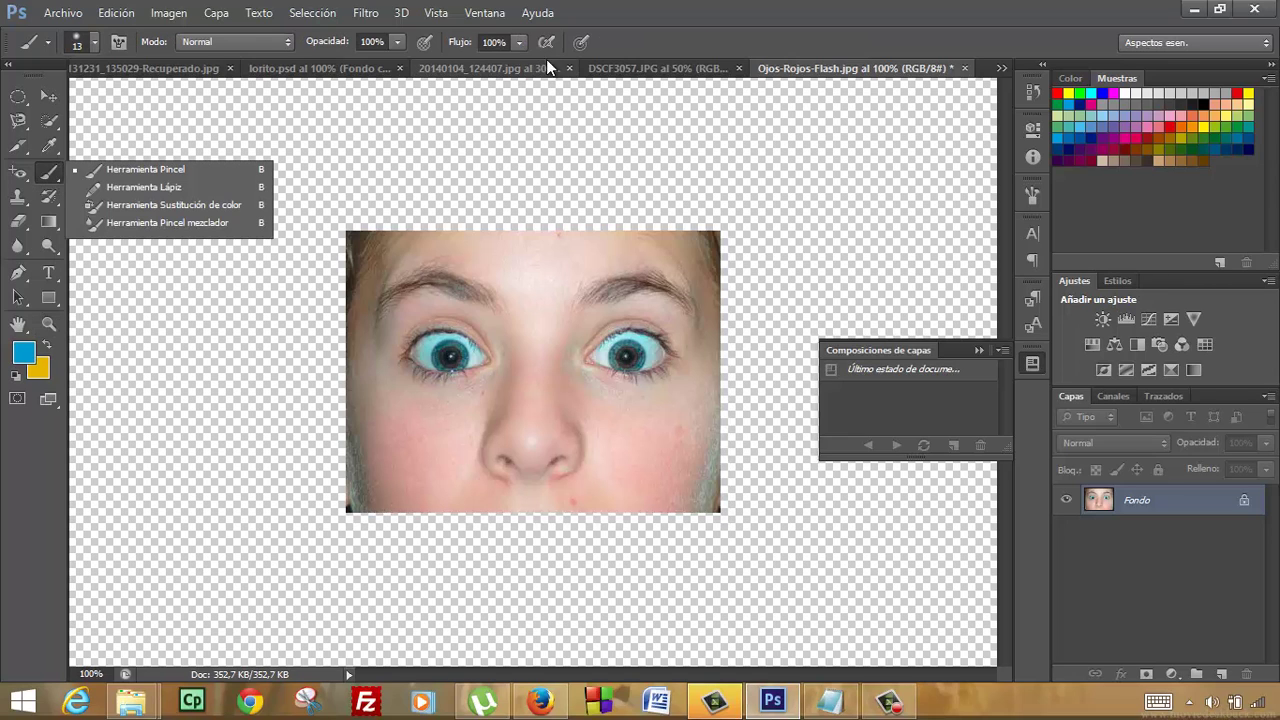
{"action": "left_click", "coordinate": [596, 68]}
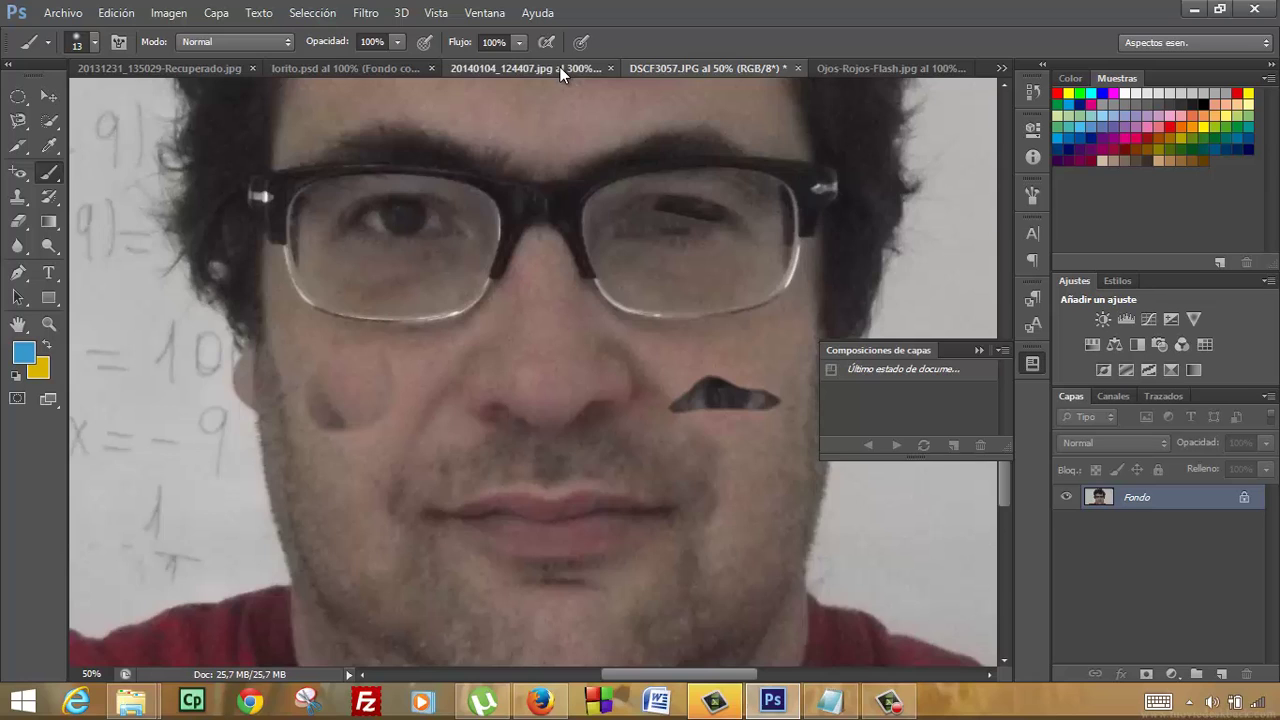
{"action": "left_click", "coordinate": [560, 68]}
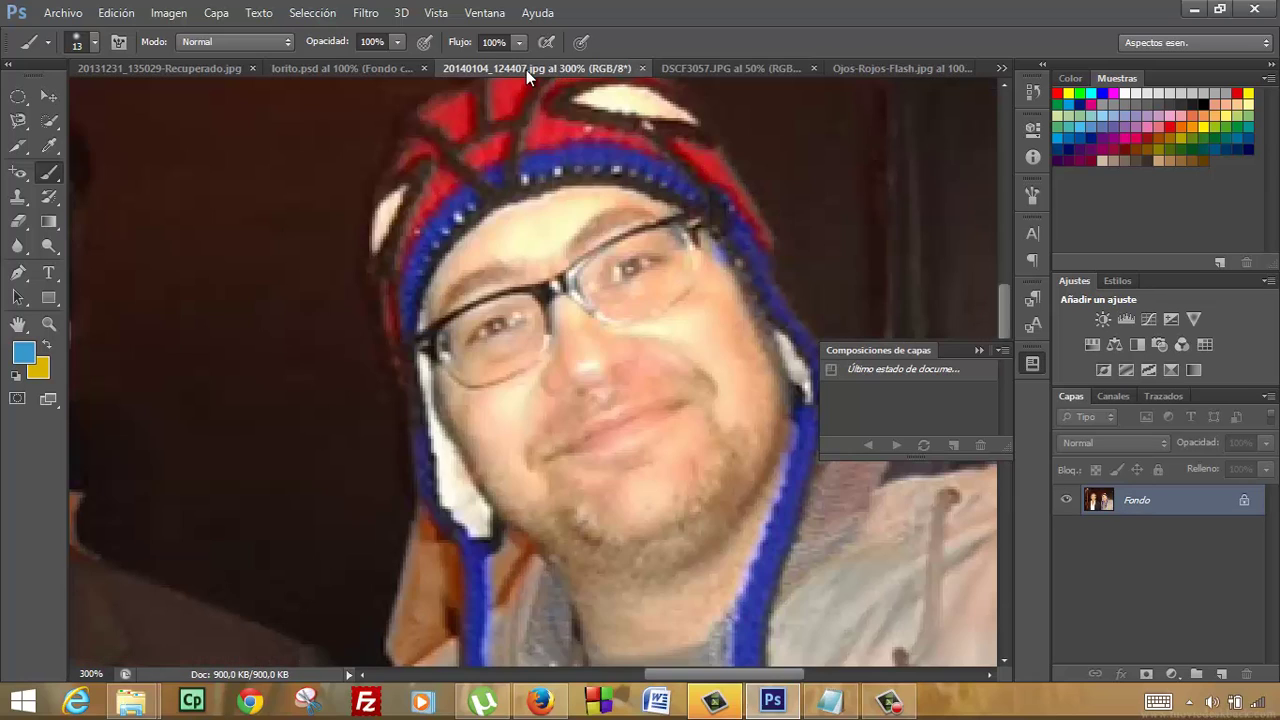
{"action": "left_click", "coordinate": [282, 69]}
{"action": "left_click", "coordinate": [185, 68]}
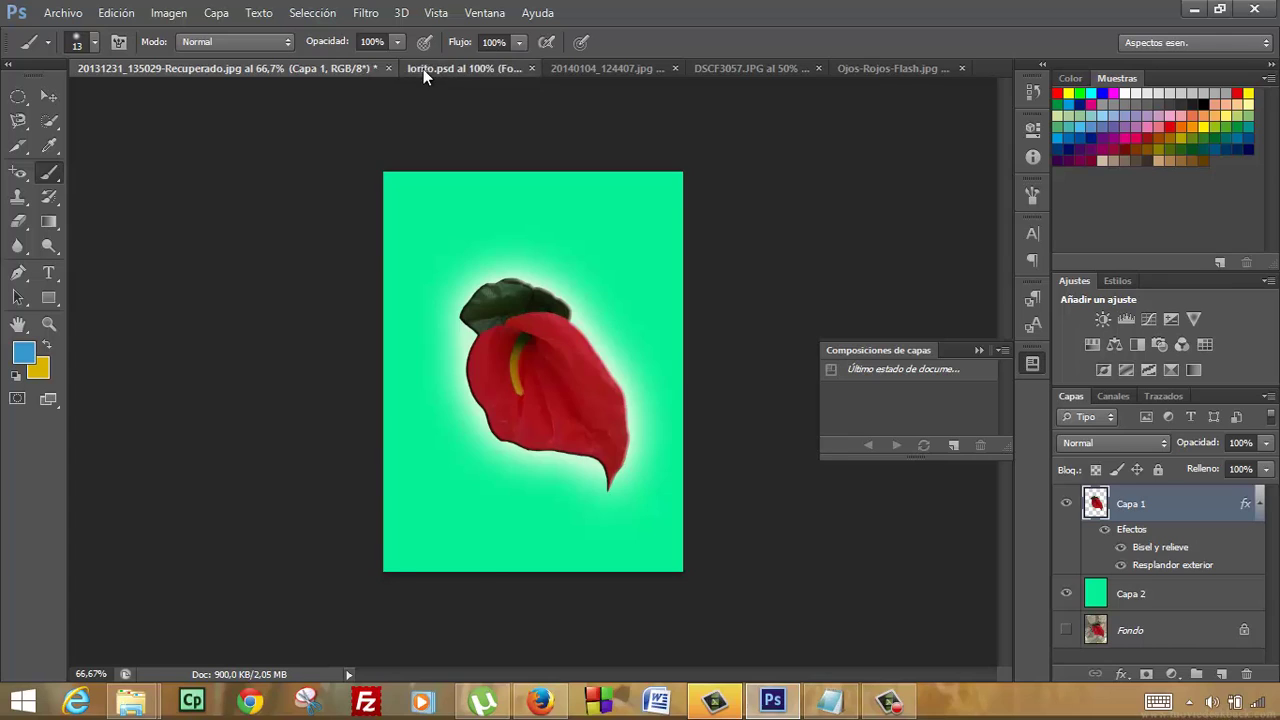
{"action": "left_click", "coordinate": [423, 68]}
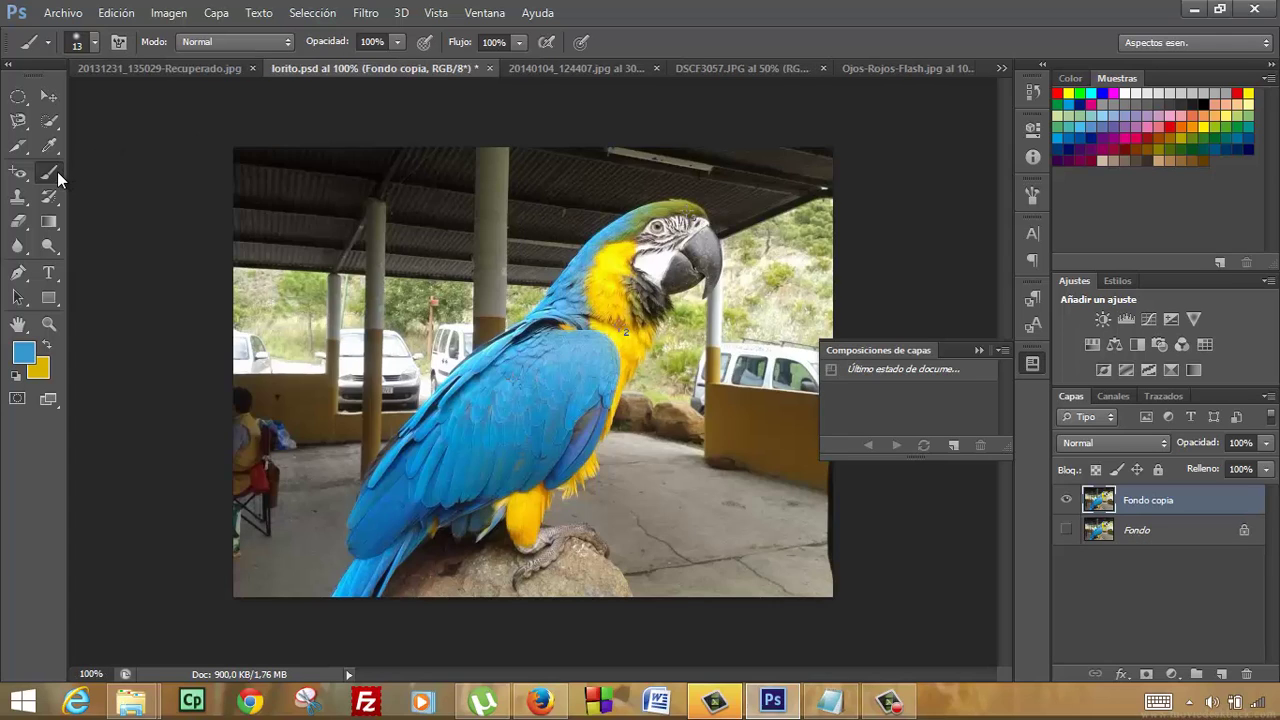
Paint a looping blue brush stroke over and around the parrot's head
{"action": "right_click", "coordinate": [57, 171]}
{"action": "left_click", "coordinate": [149, 172]}
{"action": "left_click_drag", "start_coordinate": [494, 240], "coordinate": [505, 258]}
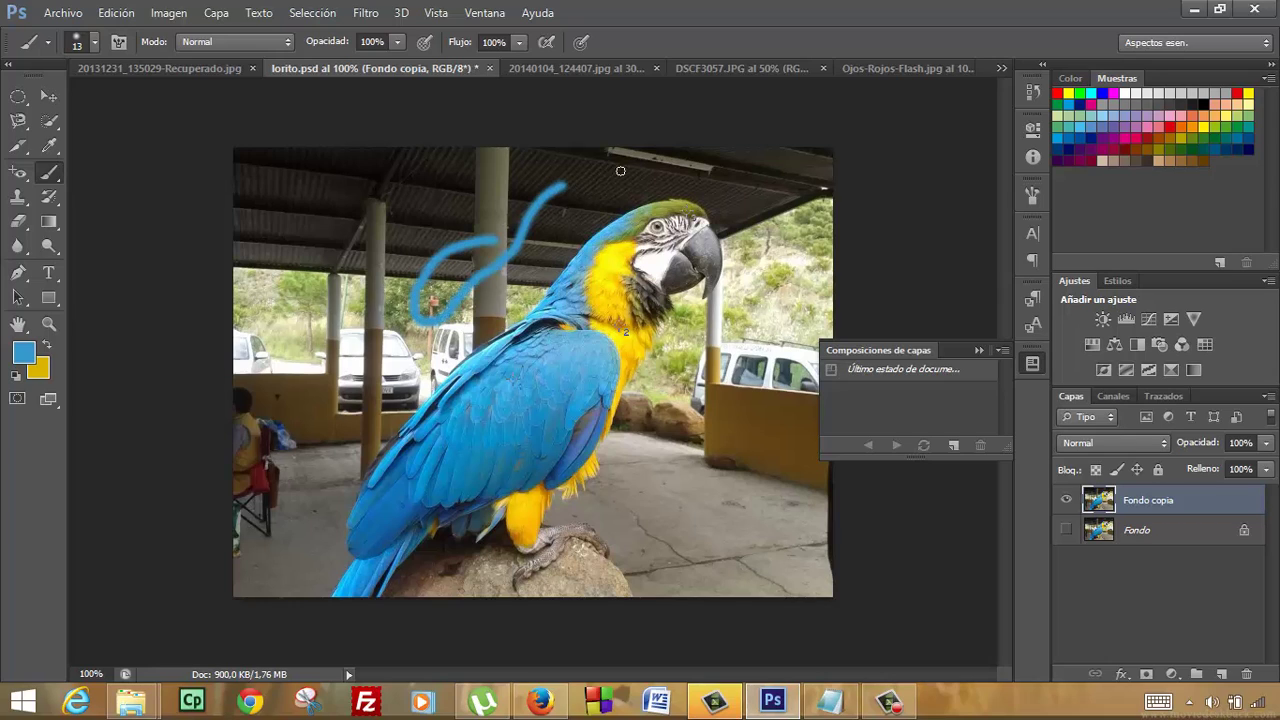
{"action": "mouse_move", "coordinate": [540, 201]}
{"action": "left_mouse_down"}
{"action": "mouse_move", "coordinate": [740, 340]}
{"action": "mouse_move", "coordinate": [718, 354]}
{"action": "left_mouse_up"}
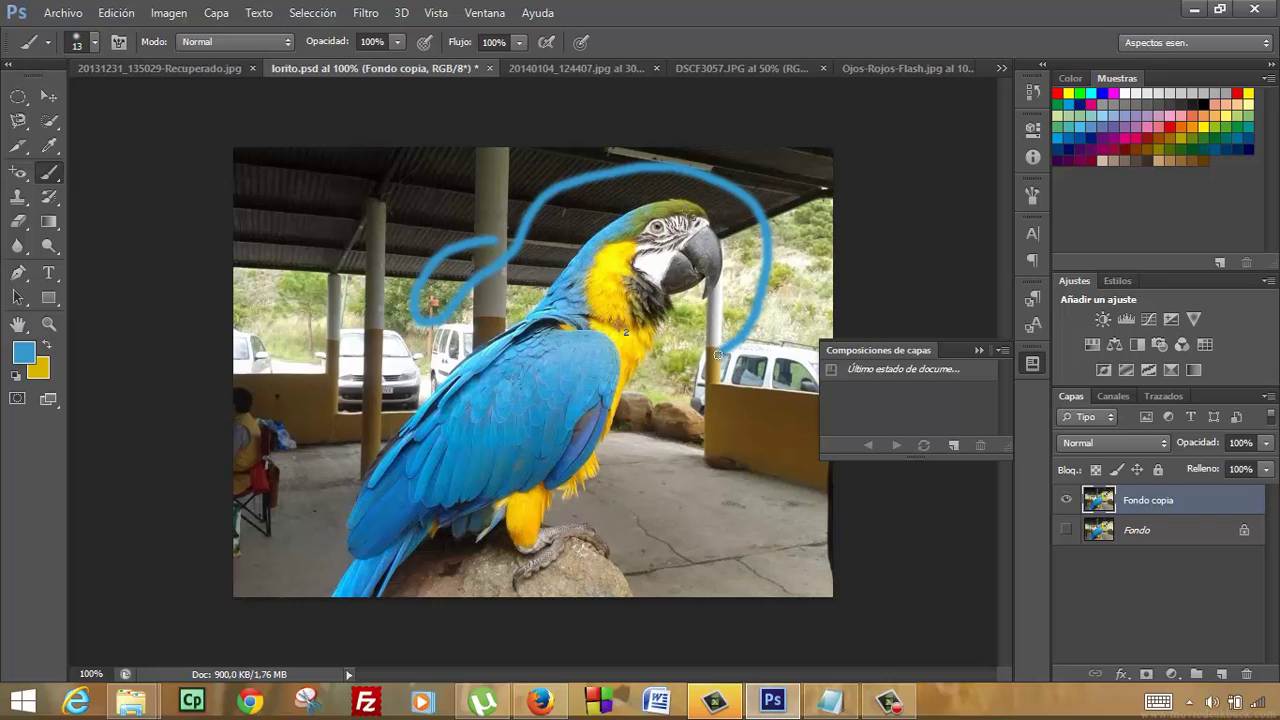
{"action": "left_click", "coordinate": [50, 147]}
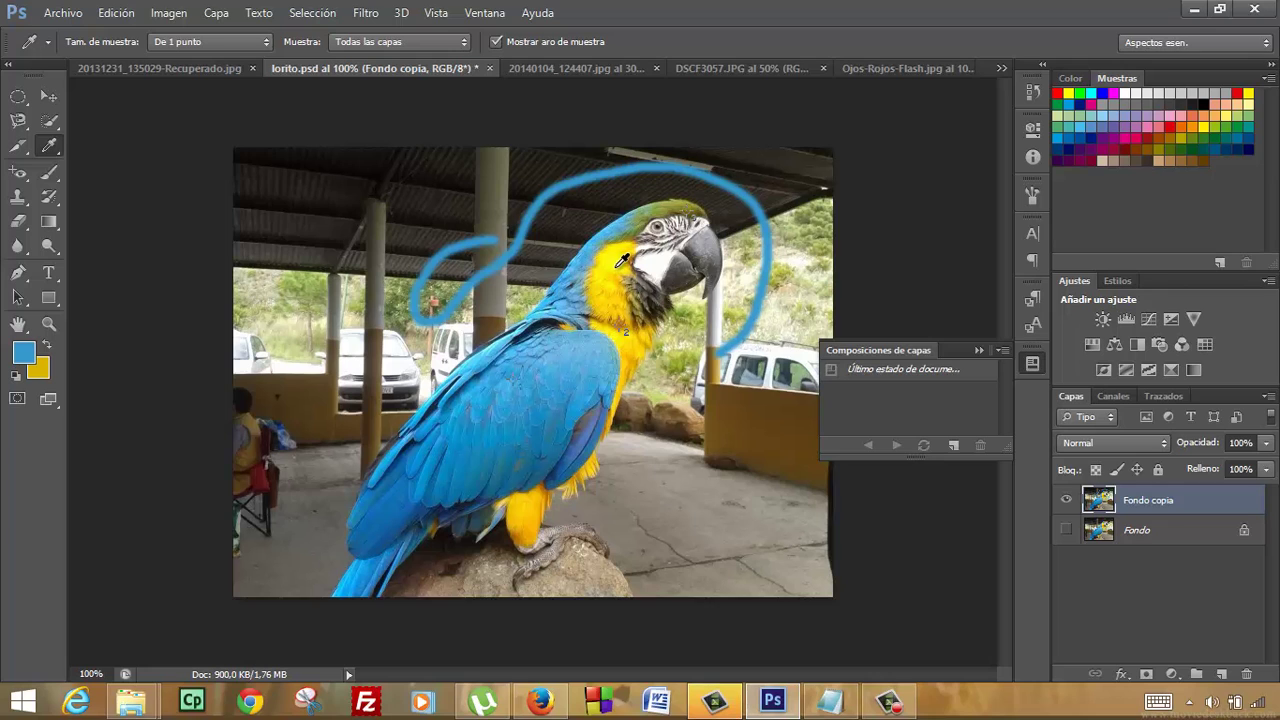
Sample the yellow of the parrot's chest as the painting colour
{"action": "left_click", "coordinate": [620, 262]}
{"action": "left_click", "coordinate": [580, 262]}
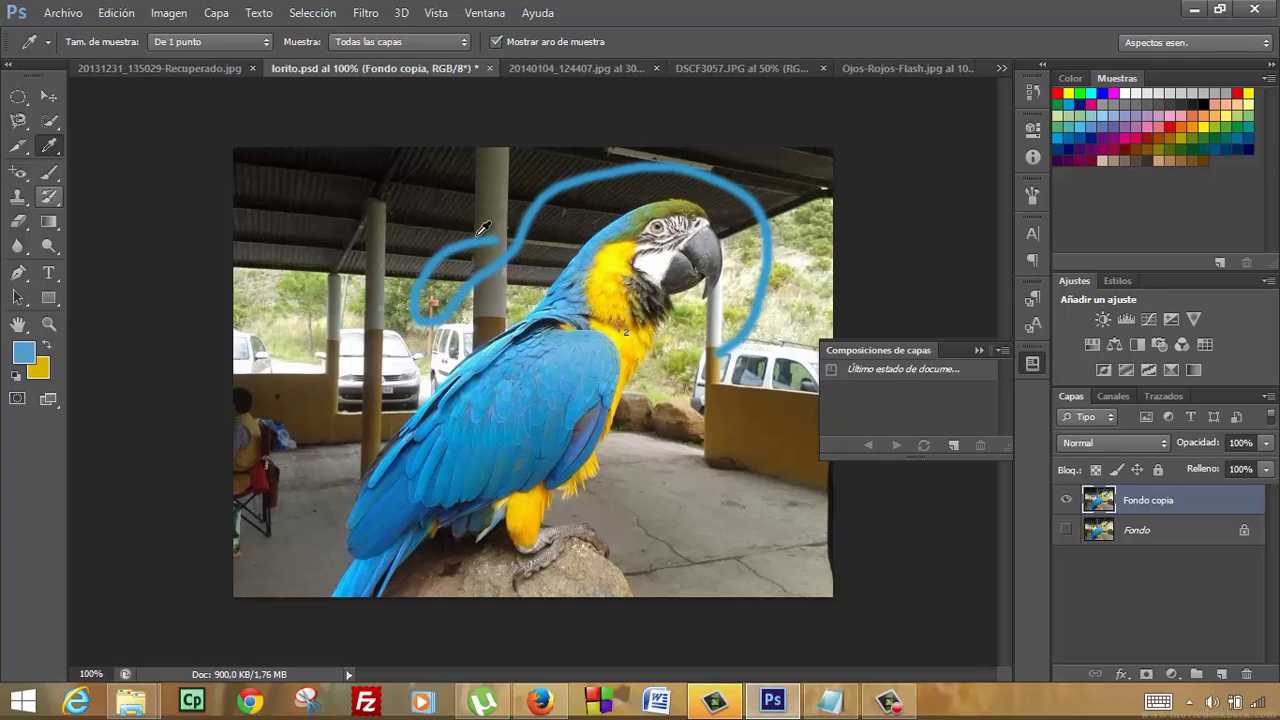
{"action": "left_click", "coordinate": [616, 272]}
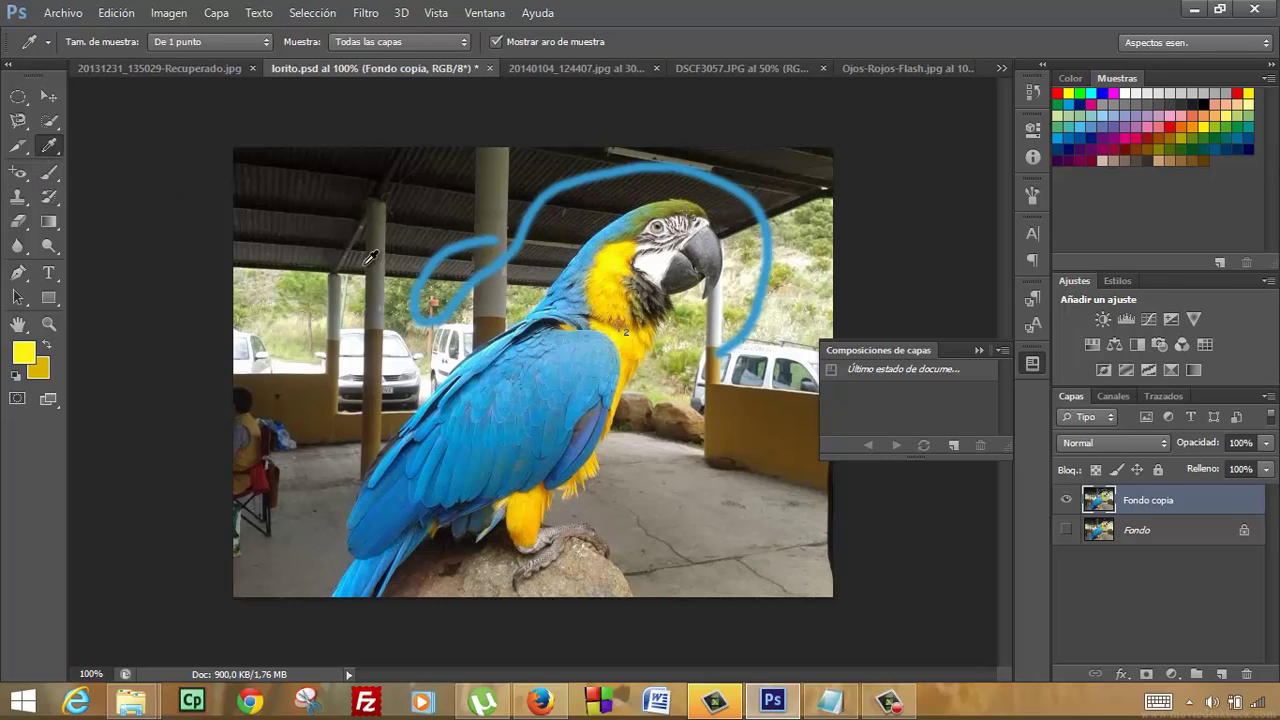
{"action": "left_click", "coordinate": [49, 171]}
Brush yellow over the blue neck feathers up toward the head
{"action": "left_click_drag", "start_coordinate": [578, 277], "coordinate": [582, 284]}
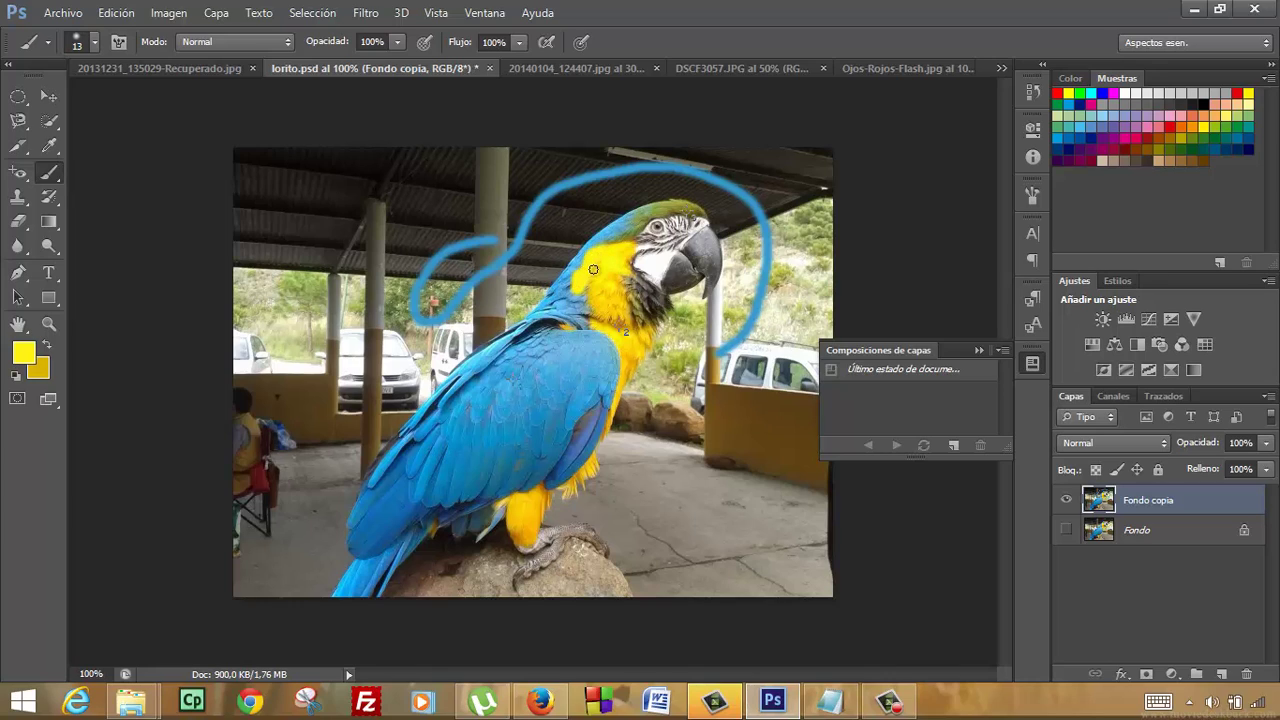
{"action": "left_click_drag", "start_coordinate": [578, 318], "coordinate": [590, 322]}
{"action": "left_click_drag", "start_coordinate": [591, 318], "coordinate": [595, 251]}
{"action": "mouse_move", "coordinate": [563, 284]}
{"action": "left_mouse_down"}
{"action": "mouse_move", "coordinate": [550, 305]}
{"action": "mouse_move", "coordinate": [563, 284]}
{"action": "mouse_move", "coordinate": [564, 303]}
{"action": "left_mouse_up"}
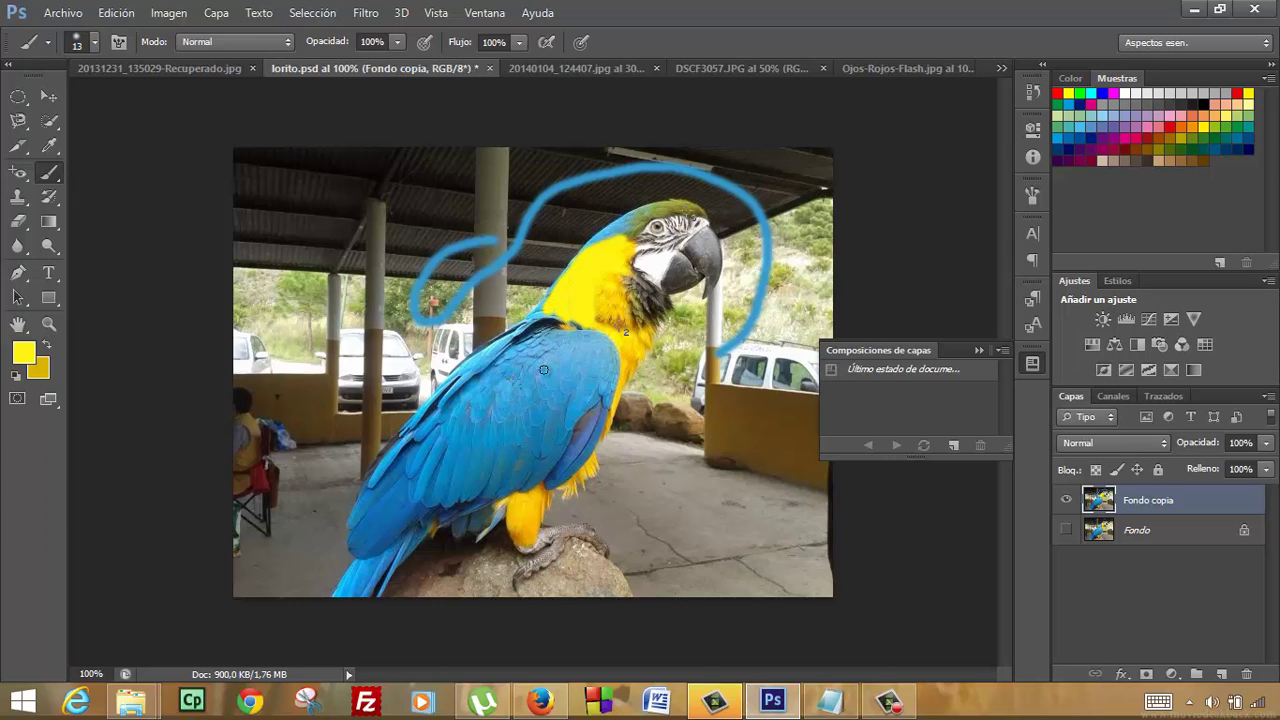
Draw thin yellow Pencil lines beside the pillar and across the roof
{"action": "right_click", "coordinate": [48, 176]}
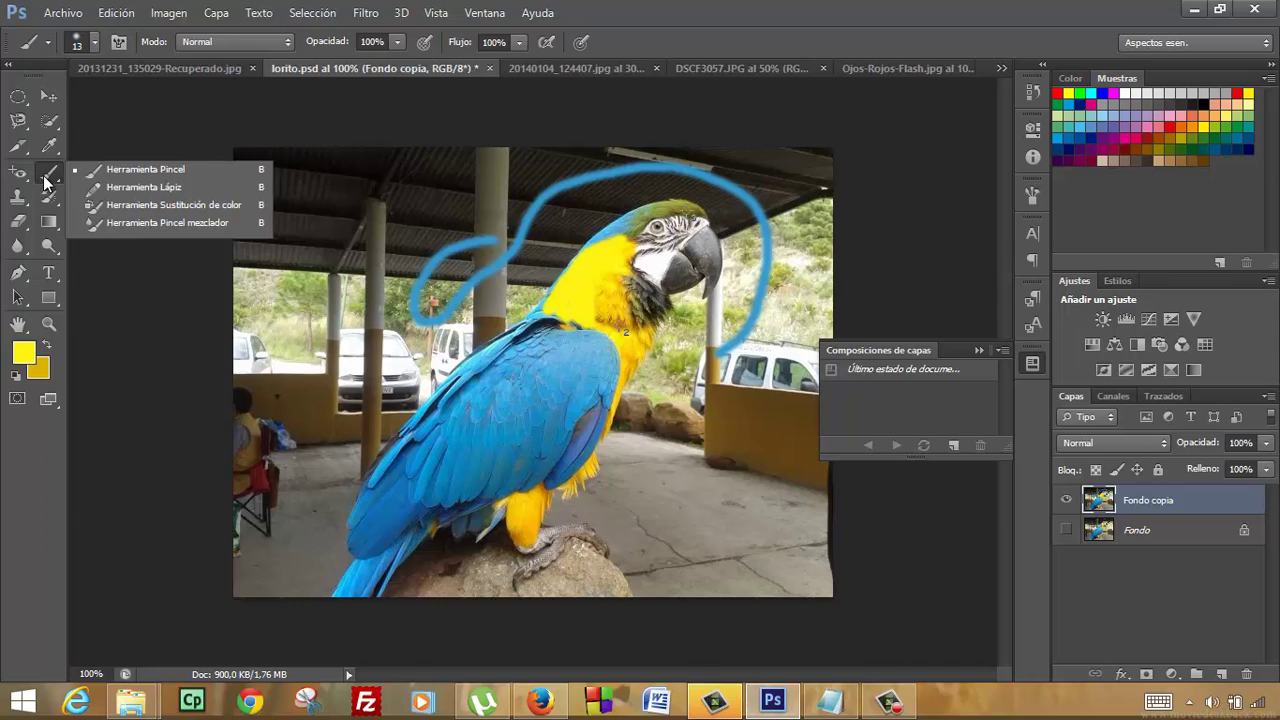
{"action": "left_click", "coordinate": [83, 200]}
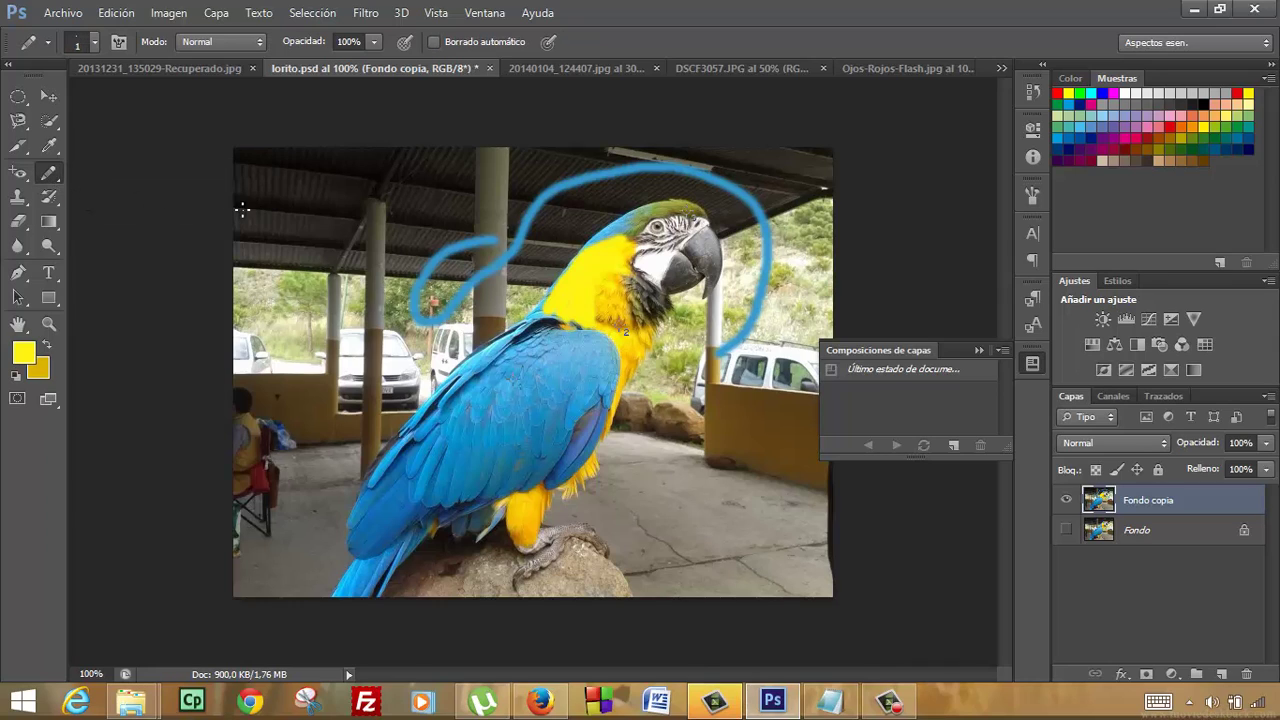
{"action": "left_click_drag", "start_coordinate": [478, 305], "coordinate": [521, 284]}
{"action": "left_click_drag", "start_coordinate": [350, 188], "coordinate": [507, 209]}
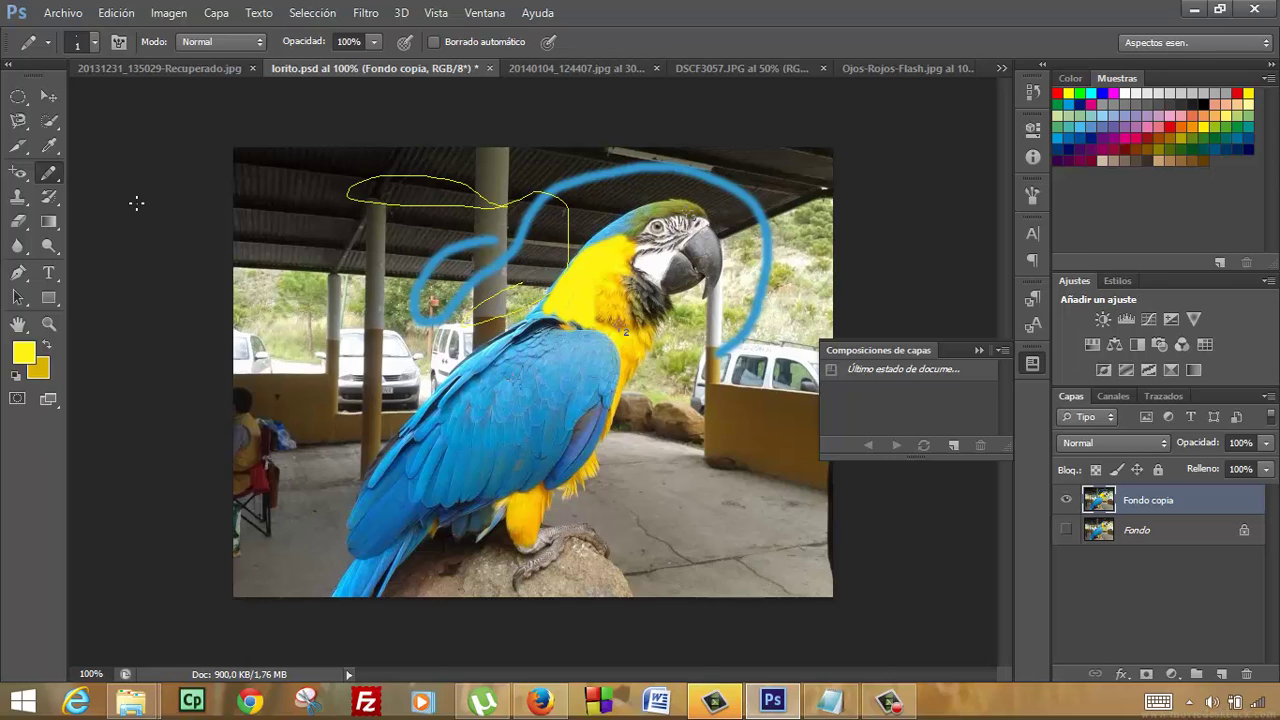
{"action": "right_click", "coordinate": [57, 178]}
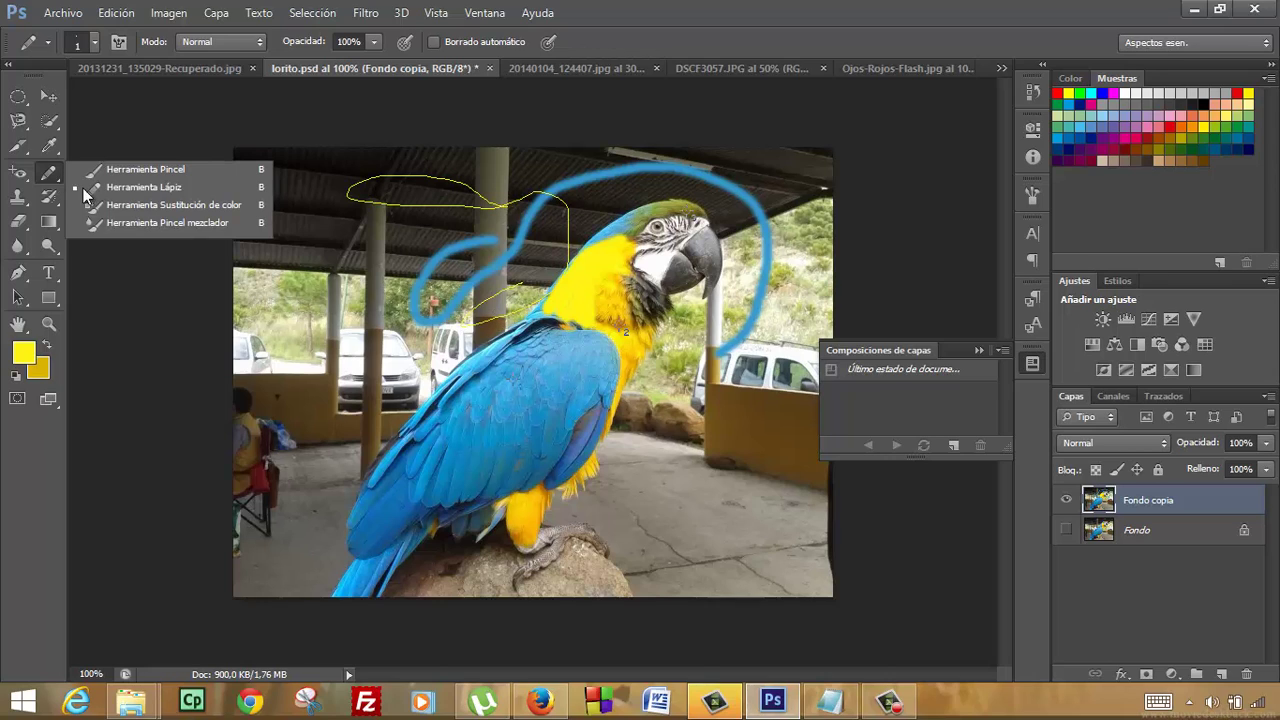
{"action": "left_click", "coordinate": [154, 206]}
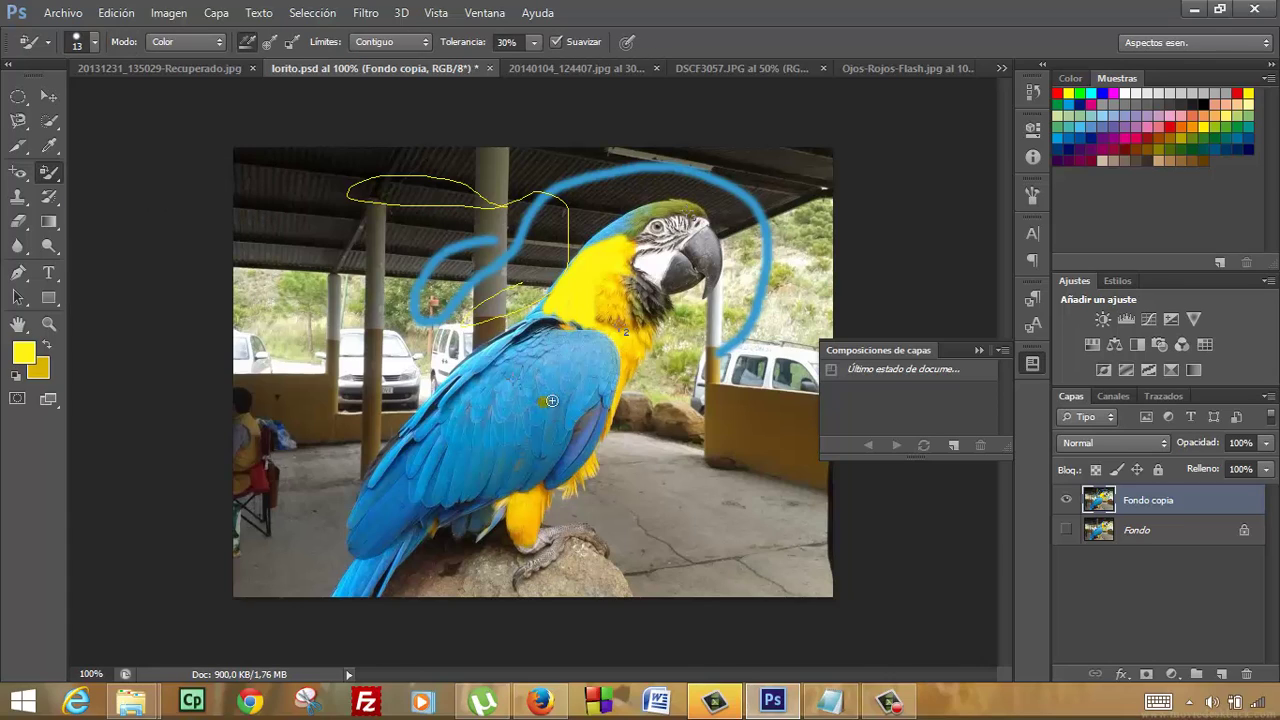
Recolour the blue upper body and wing feathers olive yellow-green with Color Replacement
{"action": "mouse_move", "coordinate": [551, 400]}
{"action": "left_mouse_down"}
{"action": "mouse_move", "coordinate": [529, 389]}
{"action": "mouse_move", "coordinate": [565, 377]}
{"action": "mouse_move", "coordinate": [525, 362]}
{"action": "mouse_move", "coordinate": [558, 352]}
{"action": "mouse_move", "coordinate": [552, 340]}
{"action": "left_mouse_up"}
{"action": "mouse_move", "coordinate": [588, 401]}
{"action": "left_mouse_down"}
{"action": "mouse_move", "coordinate": [533, 446]}
{"action": "mouse_move", "coordinate": [521, 407]}
{"action": "mouse_move", "coordinate": [484, 384]}
{"action": "mouse_move", "coordinate": [461, 398]}
{"action": "left_mouse_up"}
{"action": "right_click", "coordinate": [55, 184]}
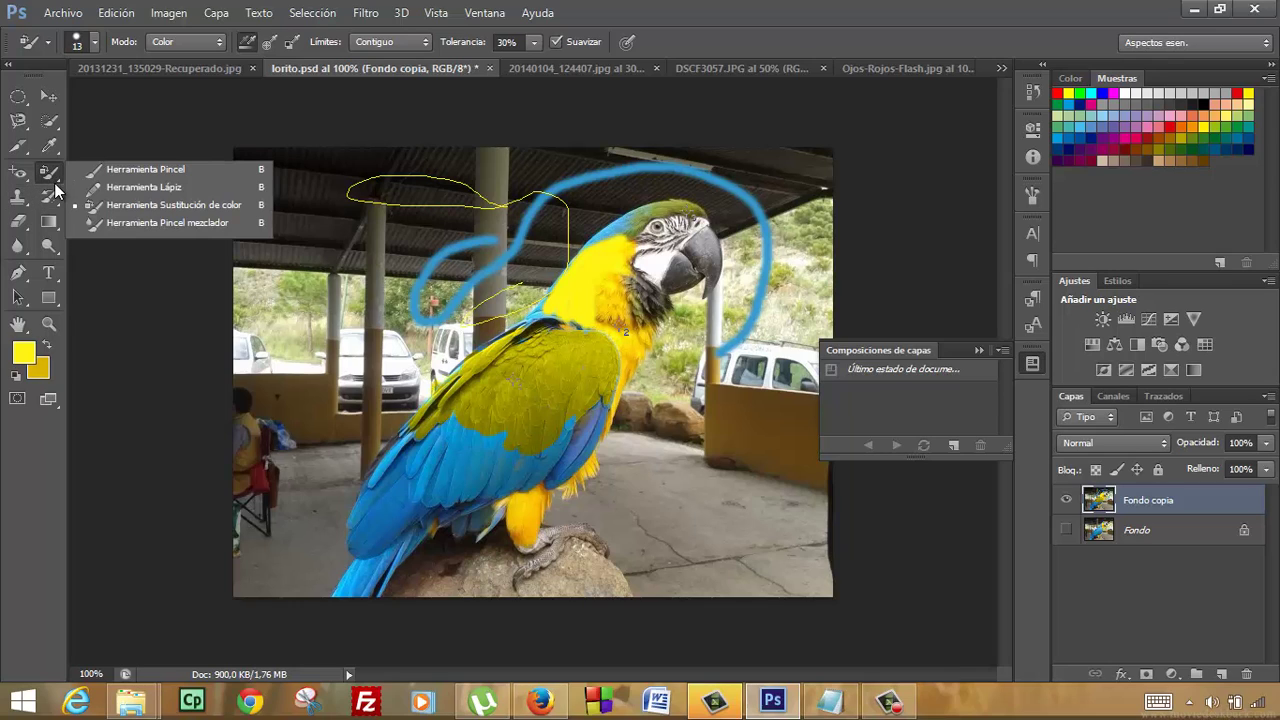
Zoom in on the parrot's head to 400%
{"action": "left_click", "coordinate": [141, 223]}
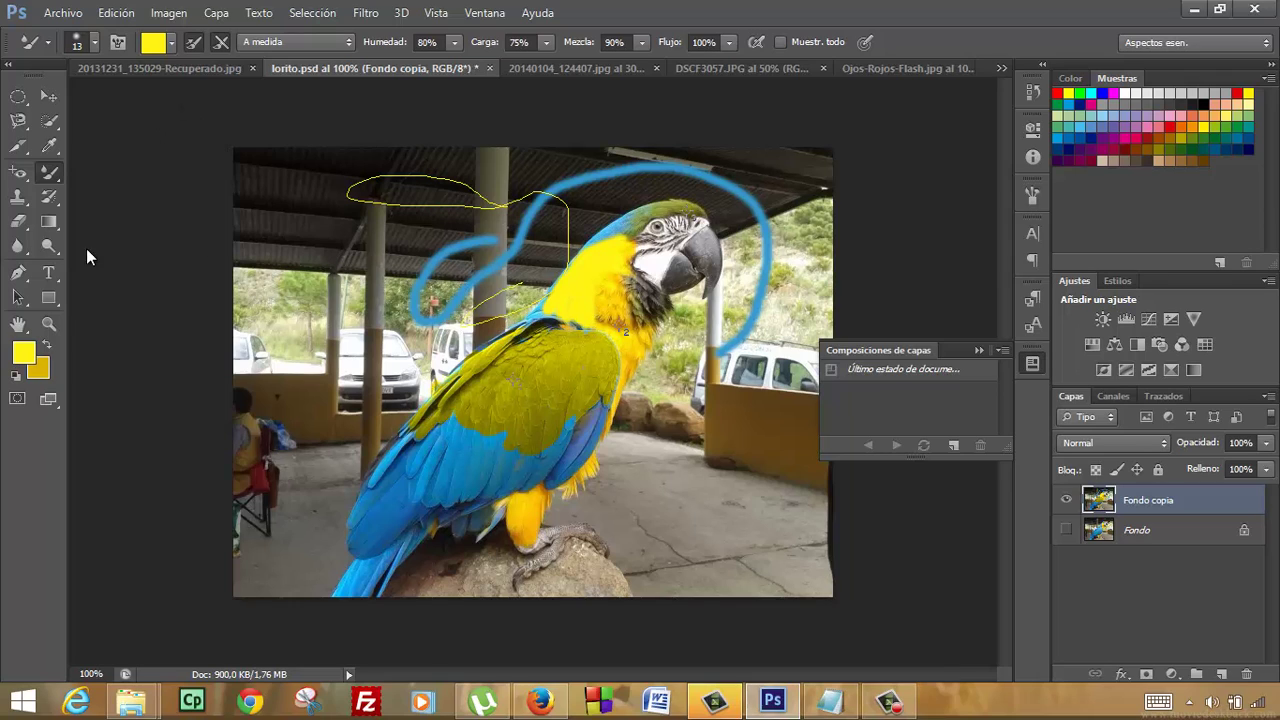
{"action": "left_click", "coordinate": [48, 325]}
{"action": "left_click", "coordinate": [630, 222]}
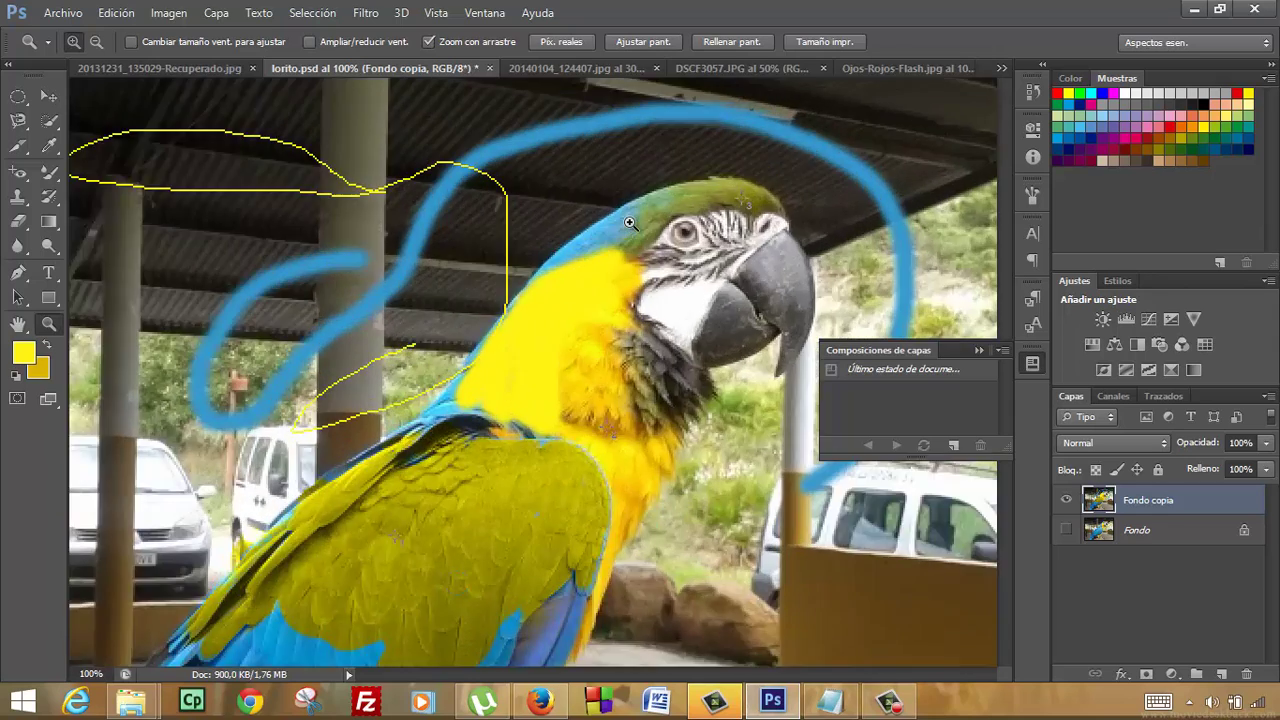
{"action": "left_click", "coordinate": [630, 222]}
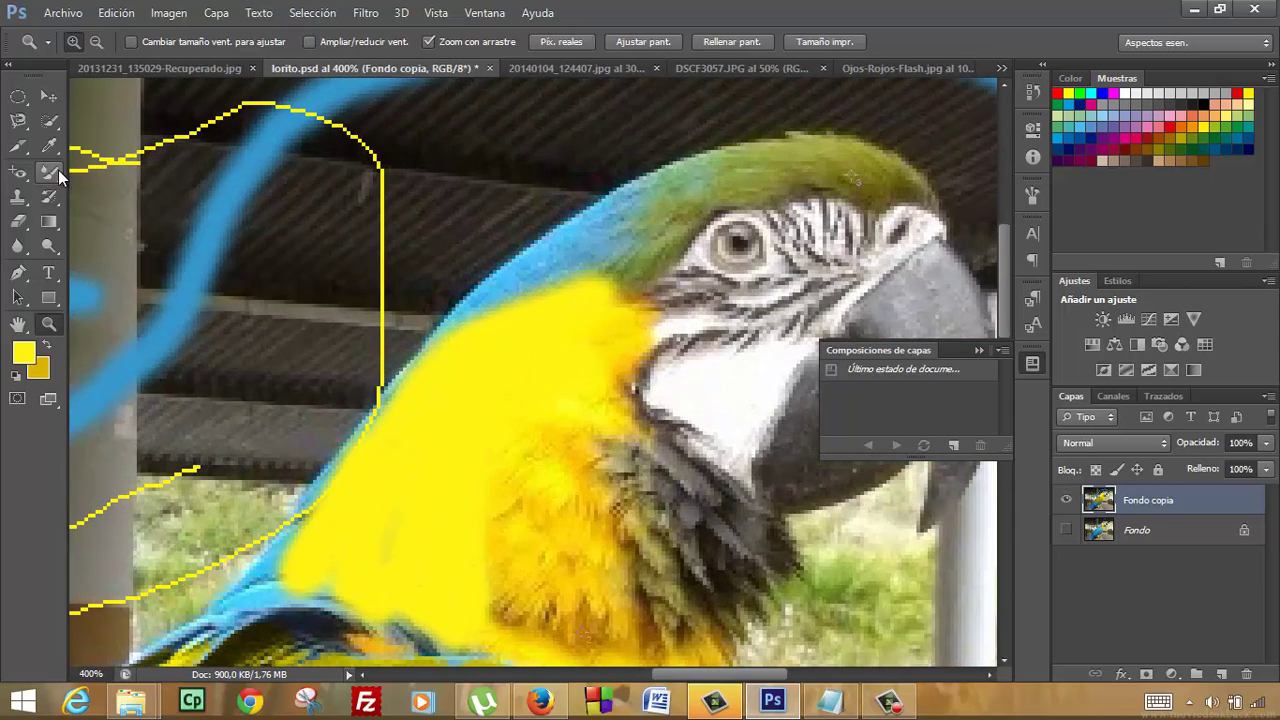
Smear the blue neck edge into the green crown with the Mixer Brush
{"action": "right_click", "coordinate": [60, 179]}
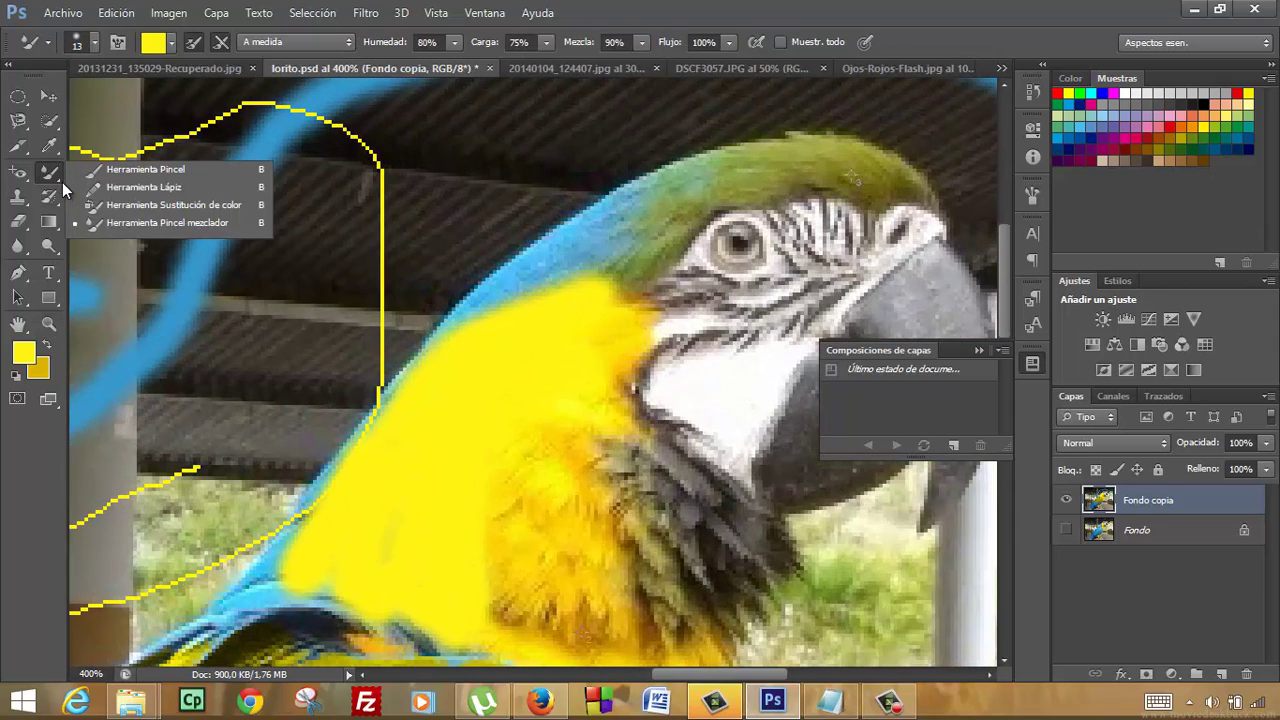
{"action": "left_click", "coordinate": [139, 230]}
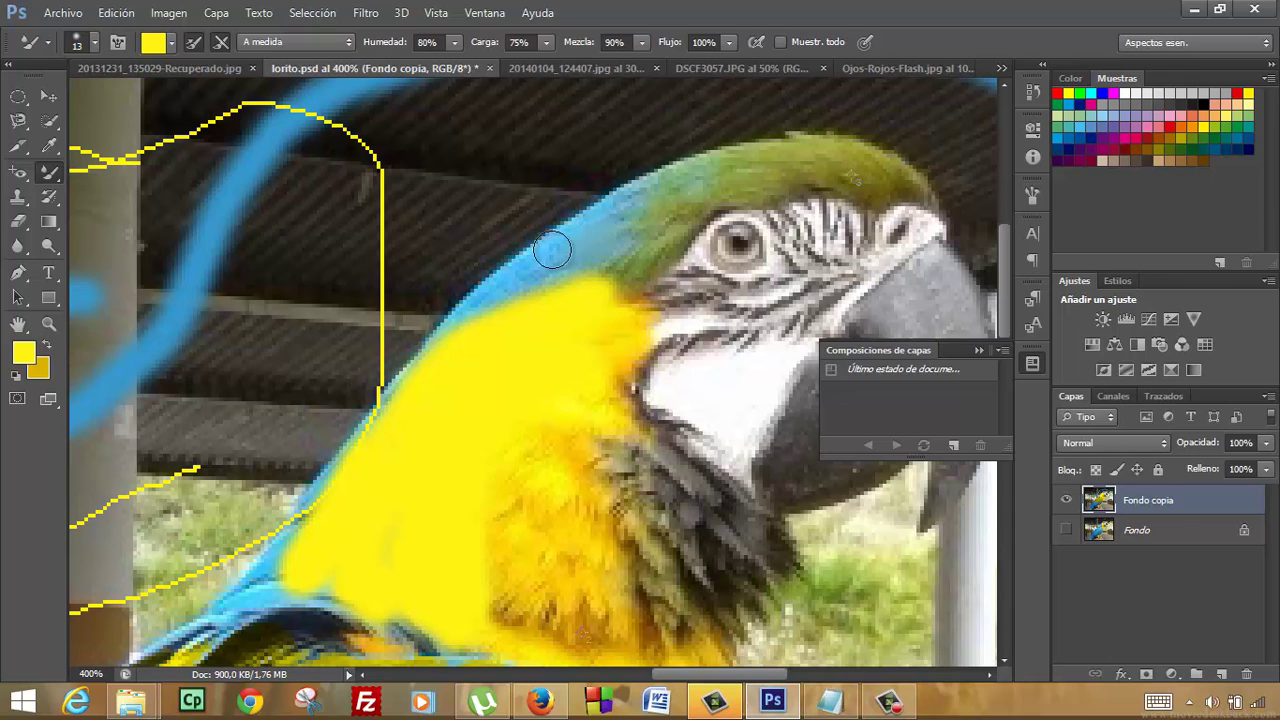
{"action": "mouse_move", "coordinate": [520, 282]}
{"action": "left_mouse_down"}
{"action": "mouse_move", "coordinate": [640, 194]}
{"action": "mouse_move", "coordinate": [615, 218]}
{"action": "left_mouse_up"}
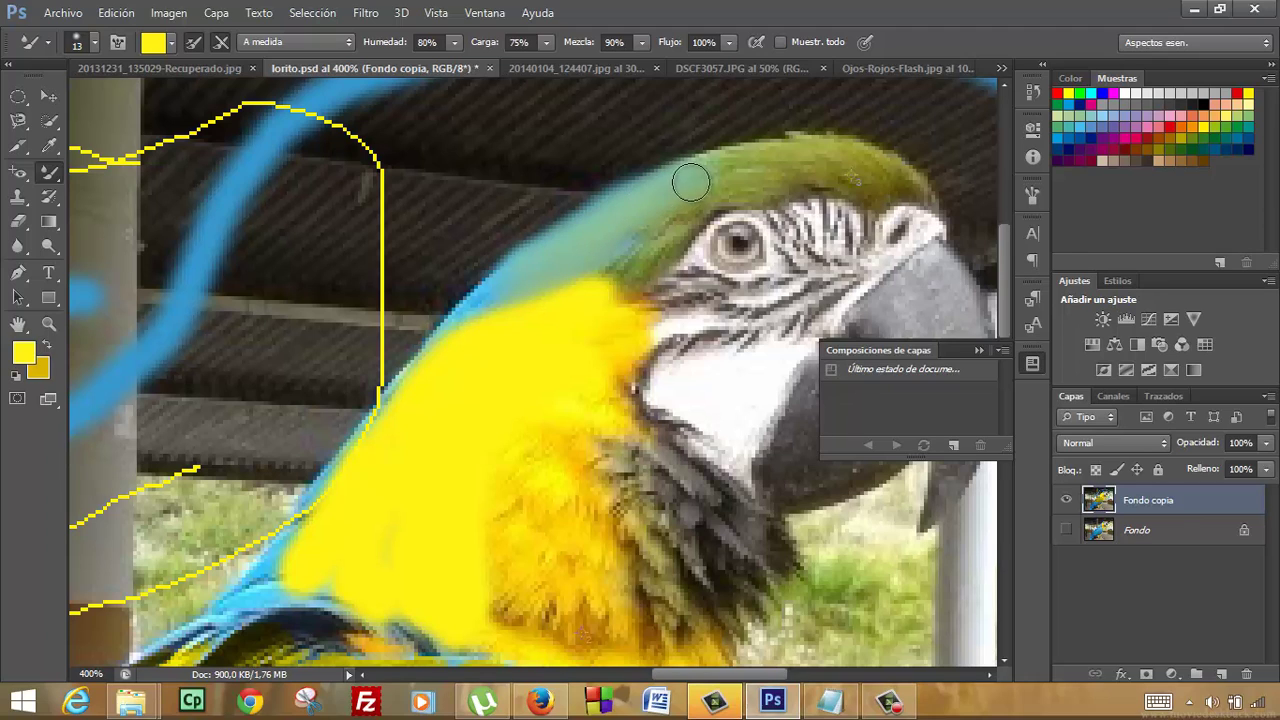
{"action": "mouse_move", "coordinate": [615, 218]}
{"action": "left_mouse_down"}
{"action": "mouse_move", "coordinate": [737, 168]}
{"action": "mouse_move", "coordinate": [872, 195]}
{"action": "mouse_move", "coordinate": [814, 177]}
{"action": "mouse_move", "coordinate": [734, 186]}
{"action": "mouse_move", "coordinate": [680, 214]}
{"action": "mouse_move", "coordinate": [614, 277]}
{"action": "mouse_move", "coordinate": [663, 229]}
{"action": "mouse_move", "coordinate": [771, 177]}
{"action": "mouse_move", "coordinate": [865, 176]}
{"action": "left_mouse_up"}
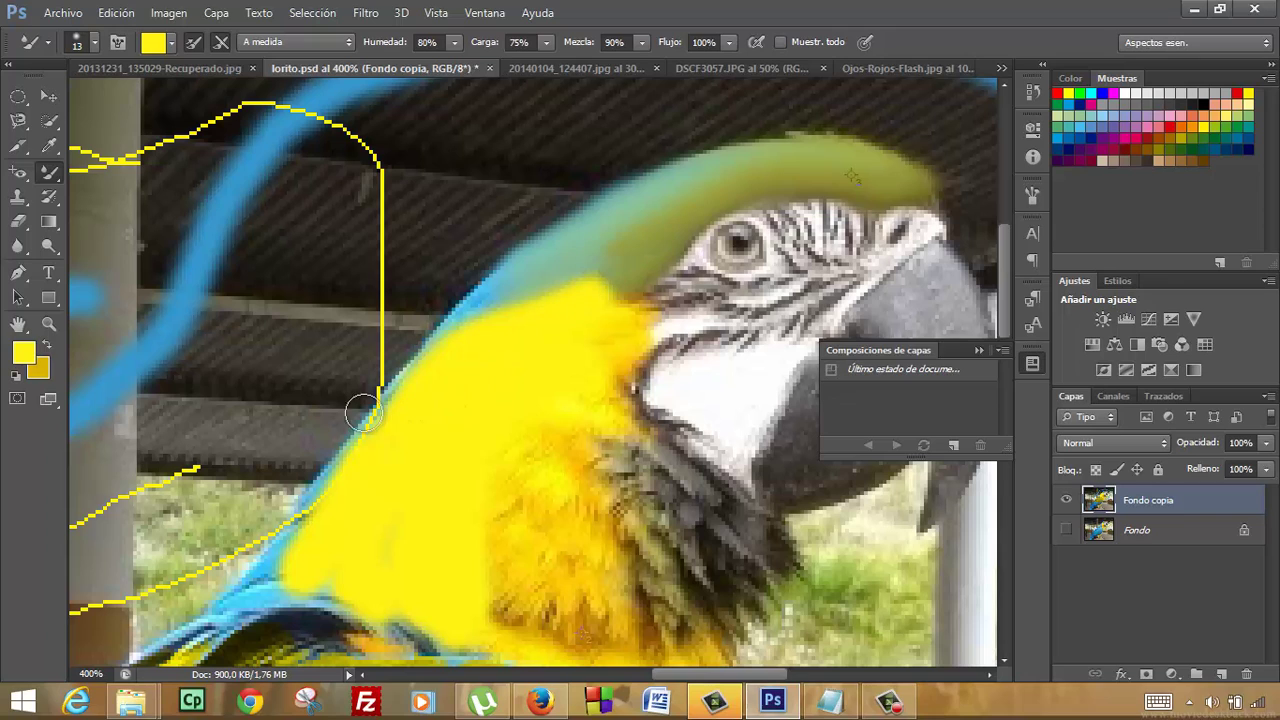
Set the foreground colour to a saturated red in the Color Picker
{"action": "left_click", "coordinate": [23, 352]}
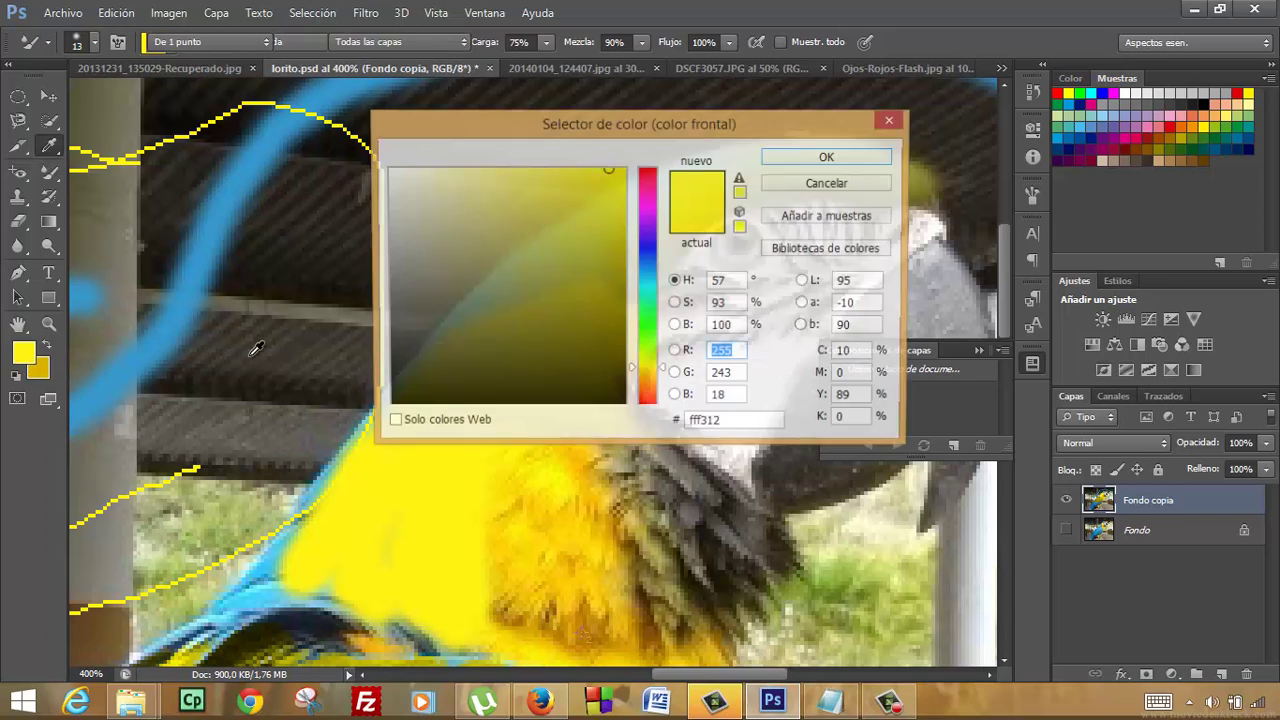
{"action": "left_click", "coordinate": [650, 397]}
{"action": "left_click_drag", "start_coordinate": [655, 403], "coordinate": [655, 406]}
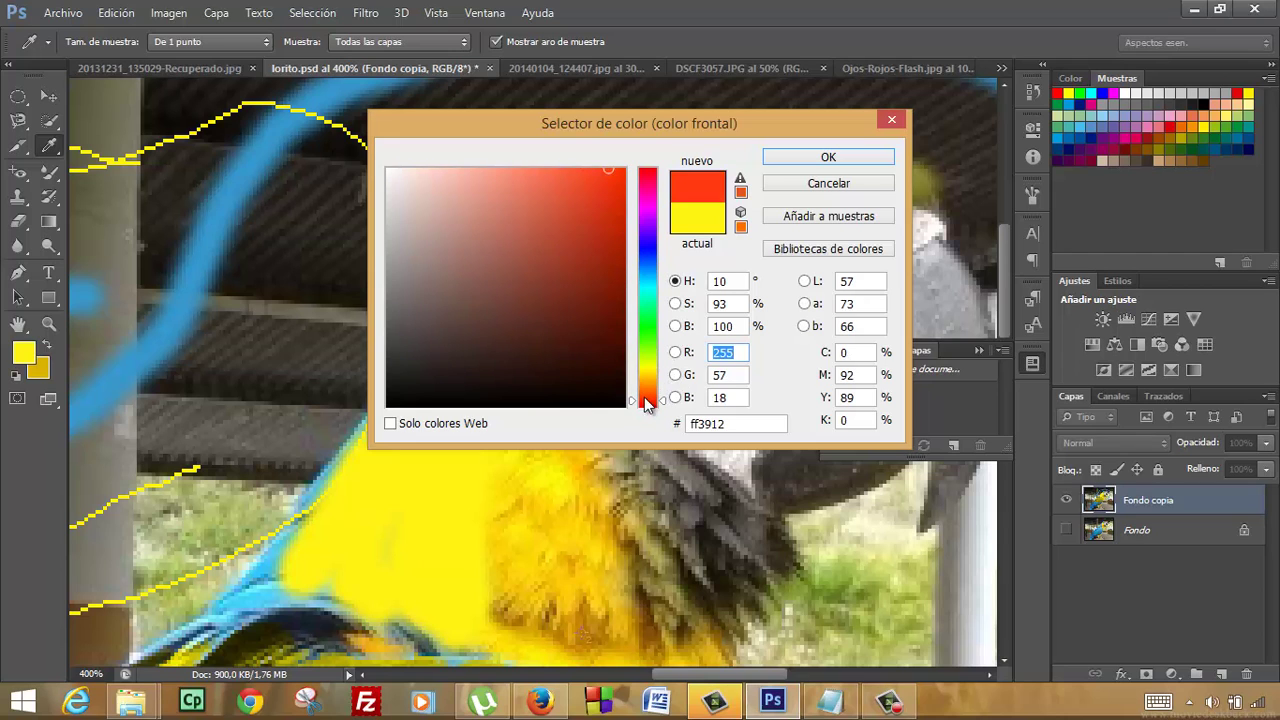
{"action": "left_click_drag", "start_coordinate": [589, 323], "coordinate": [800, 160]}
{"action": "key", "text": "Return"}
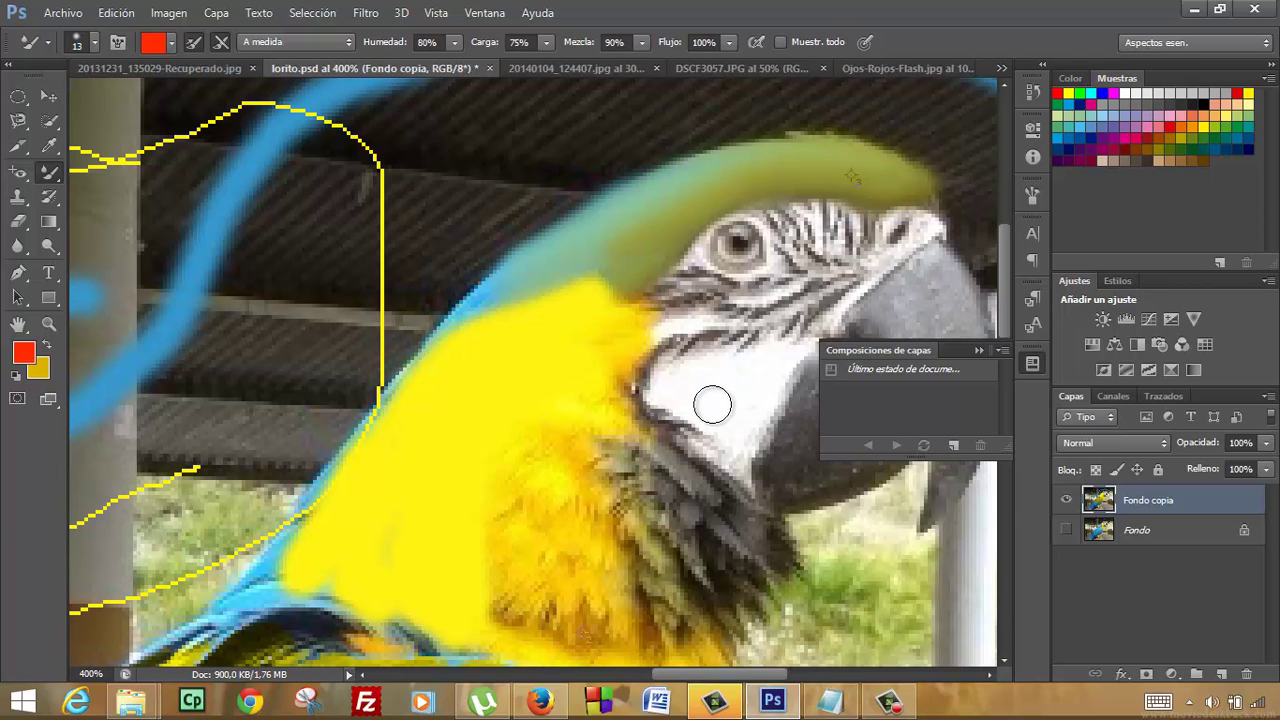
Mixer-brush the lower wing's blue and green feather edge into a smooth smear
{"action": "scroll", "coordinate": [720, 400], "scroll_direction": "down", "scroll_amount": 5}
{"action": "scroll", "coordinate": [709, 395], "scroll_direction": "down", "scroll_amount": 5}
{"action": "scroll", "coordinate": [705, 390], "scroll_direction": "down", "scroll_amount": 5}
{"action": "scroll", "coordinate": [702, 389], "scroll_direction": "down", "scroll_amount": 4}
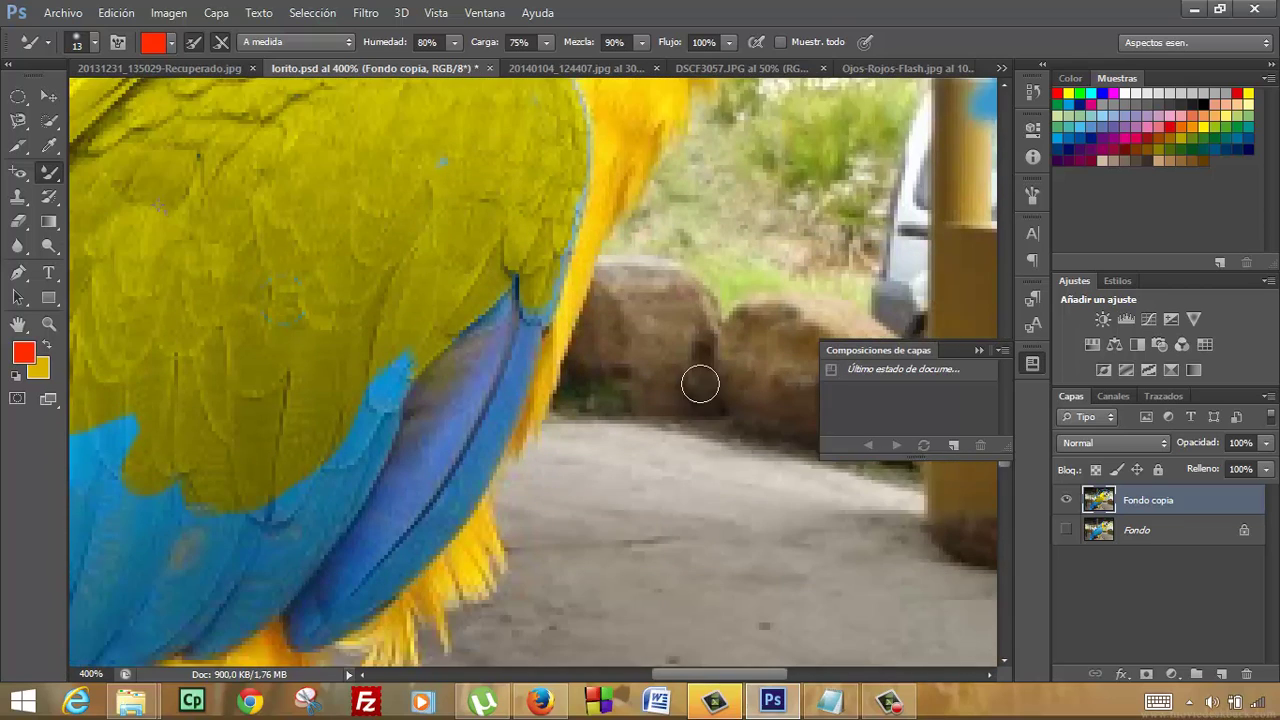
{"action": "scroll", "coordinate": [700, 380], "scroll_direction": "down", "scroll_amount": 1}
{"action": "mouse_move", "coordinate": [307, 475]}
{"action": "left_mouse_down"}
{"action": "mouse_move", "coordinate": [286, 514]}
{"action": "mouse_move", "coordinate": [269, 486]}
{"action": "mouse_move", "coordinate": [179, 548]}
{"action": "mouse_move", "coordinate": [251, 491]}
{"action": "mouse_move", "coordinate": [120, 523]}
{"action": "mouse_move", "coordinate": [114, 577]}
{"action": "mouse_move", "coordinate": [226, 557]}
{"action": "mouse_move", "coordinate": [343, 431]}
{"action": "mouse_move", "coordinate": [380, 357]}
{"action": "mouse_move", "coordinate": [337, 548]}
{"action": "mouse_move", "coordinate": [423, 486]}
{"action": "mouse_move", "coordinate": [496, 293]}
{"action": "mouse_move", "coordinate": [477, 449]}
{"action": "mouse_move", "coordinate": [443, 230]}
{"action": "mouse_move", "coordinate": [390, 180]}
{"action": "mouse_move", "coordinate": [314, 280]}
{"action": "mouse_move", "coordinate": [289, 380]}
{"action": "mouse_move", "coordinate": [354, 354]}
{"action": "left_mouse_up"}
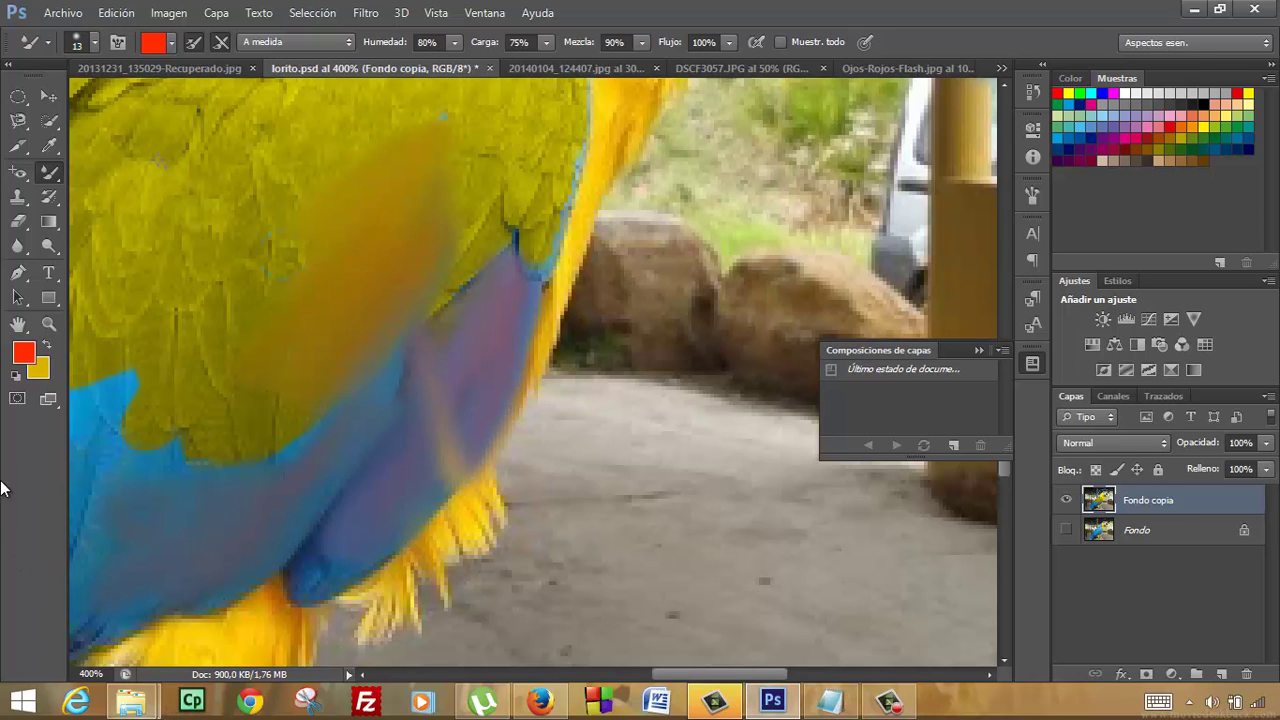
Select the Clone Stamp tool from the tool flyout
{"action": "right_click", "coordinate": [48, 175]}
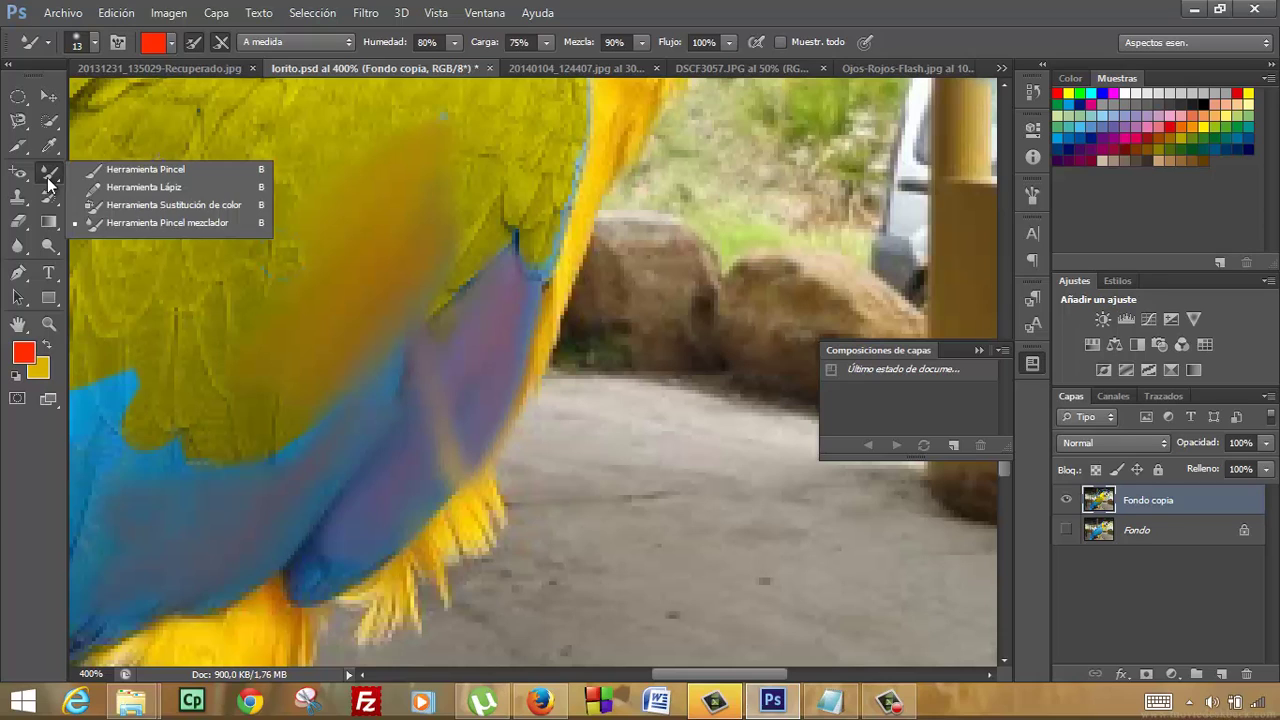
{"action": "left_click", "coordinate": [16, 203]}
{"action": "right_click", "coordinate": [16, 203]}
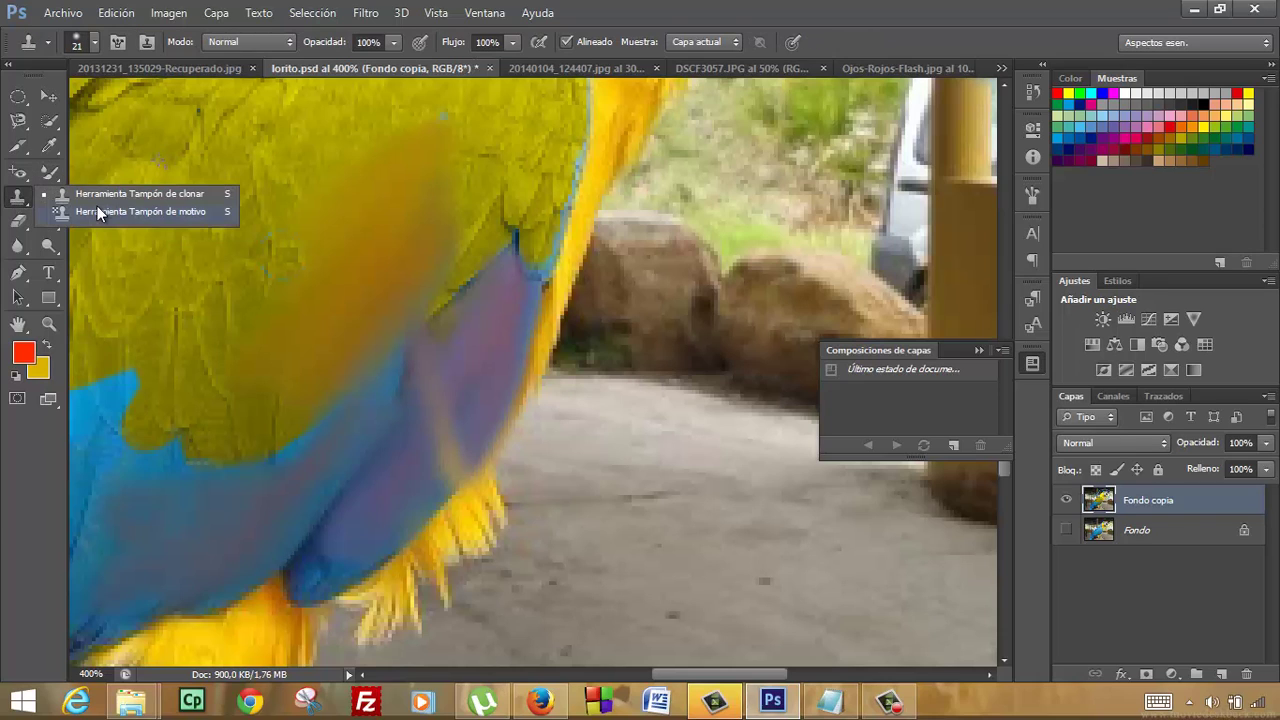
{"action": "left_click", "coordinate": [126, 198]}
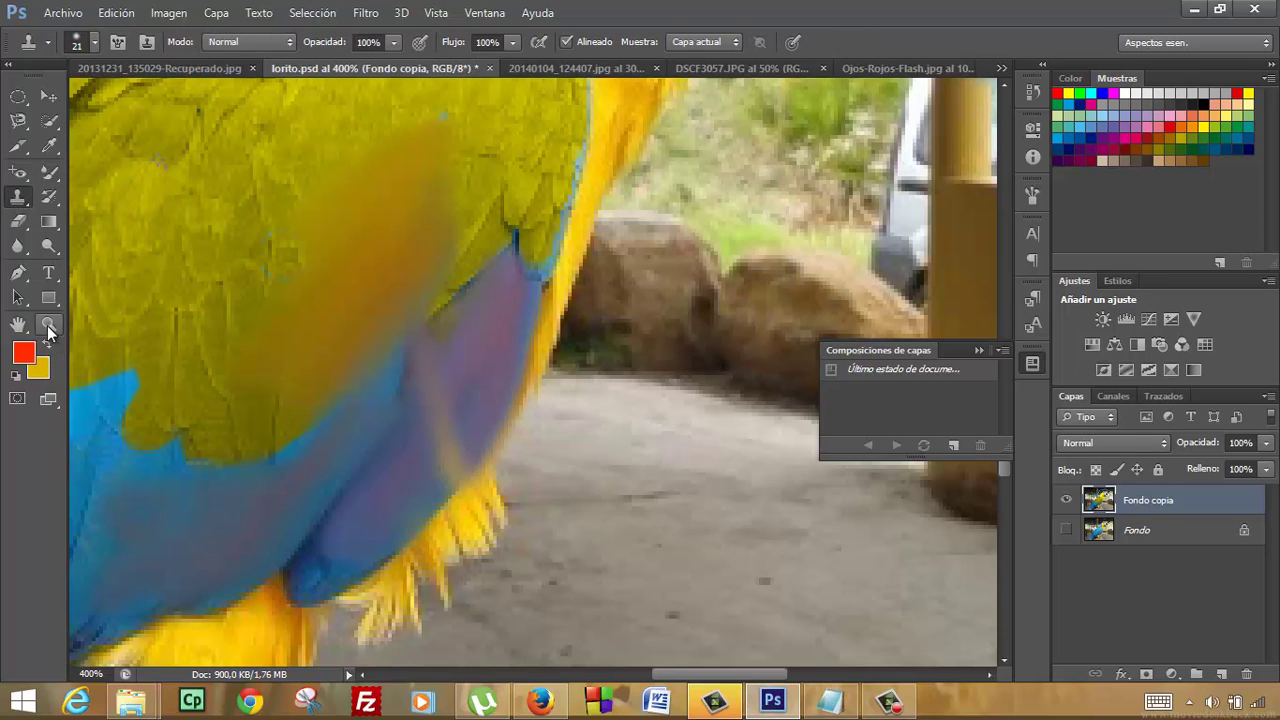
Zoom out from 400% to 100% so the whole parrot photo fits
{"action": "left_click", "coordinate": [47, 325]}
{"action": "left_click", "coordinate": [314, 326], "text": "alt"}
{"action": "left_click", "coordinate": [331, 323], "text": "alt"}
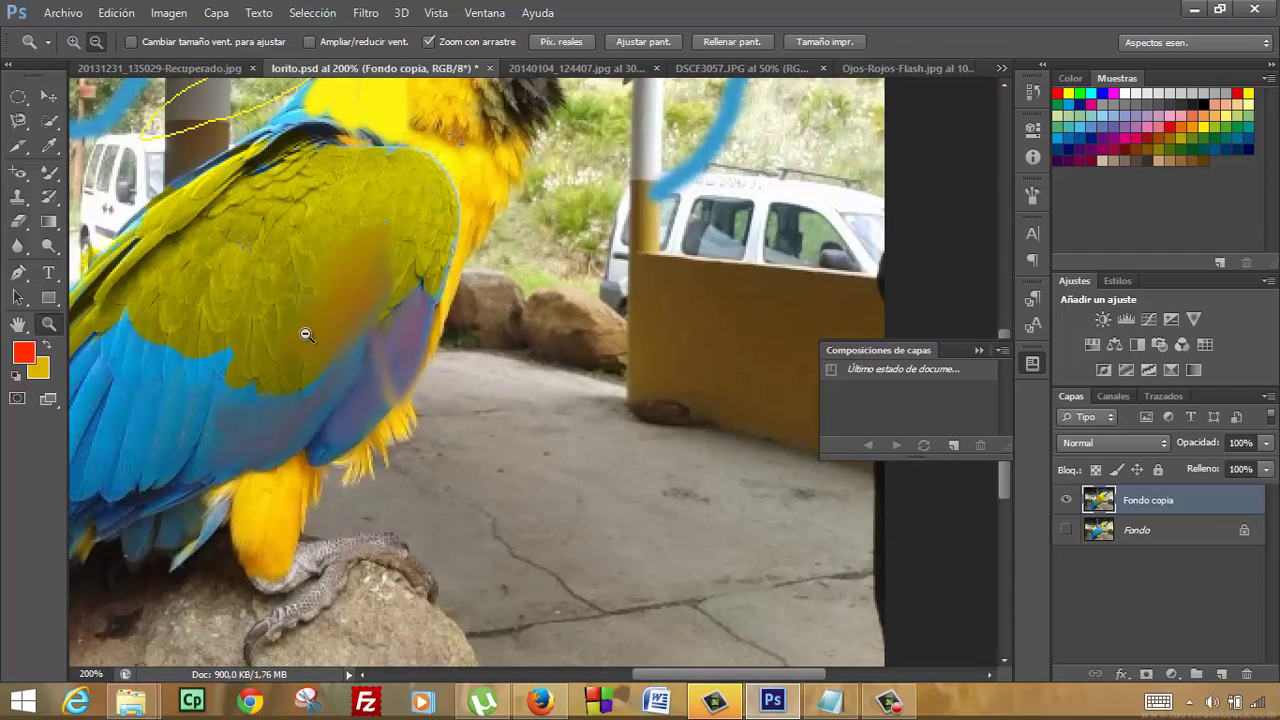
{"action": "left_click", "coordinate": [307, 335], "text": "alt"}
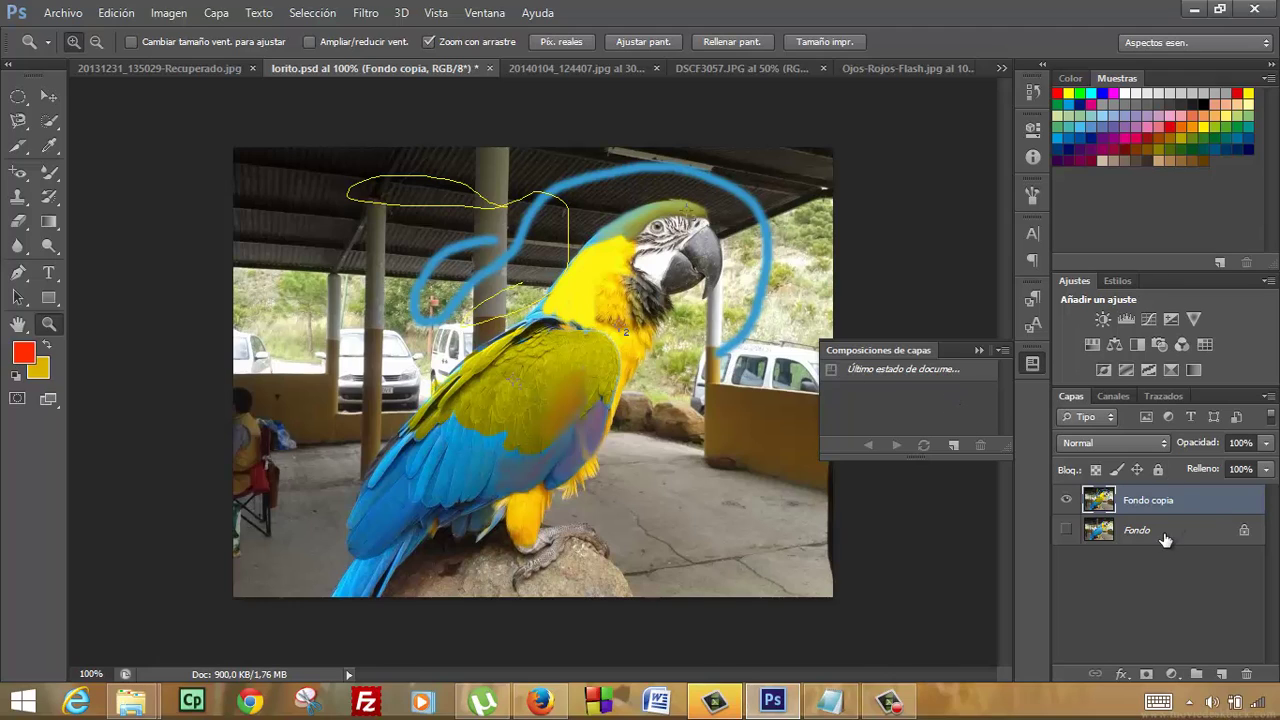
Delete the painted Fondo copia layer and duplicate Fondo as a new Fondo copia
{"action": "left_click_drag", "start_coordinate": [1161, 500], "coordinate": [1245, 672]}
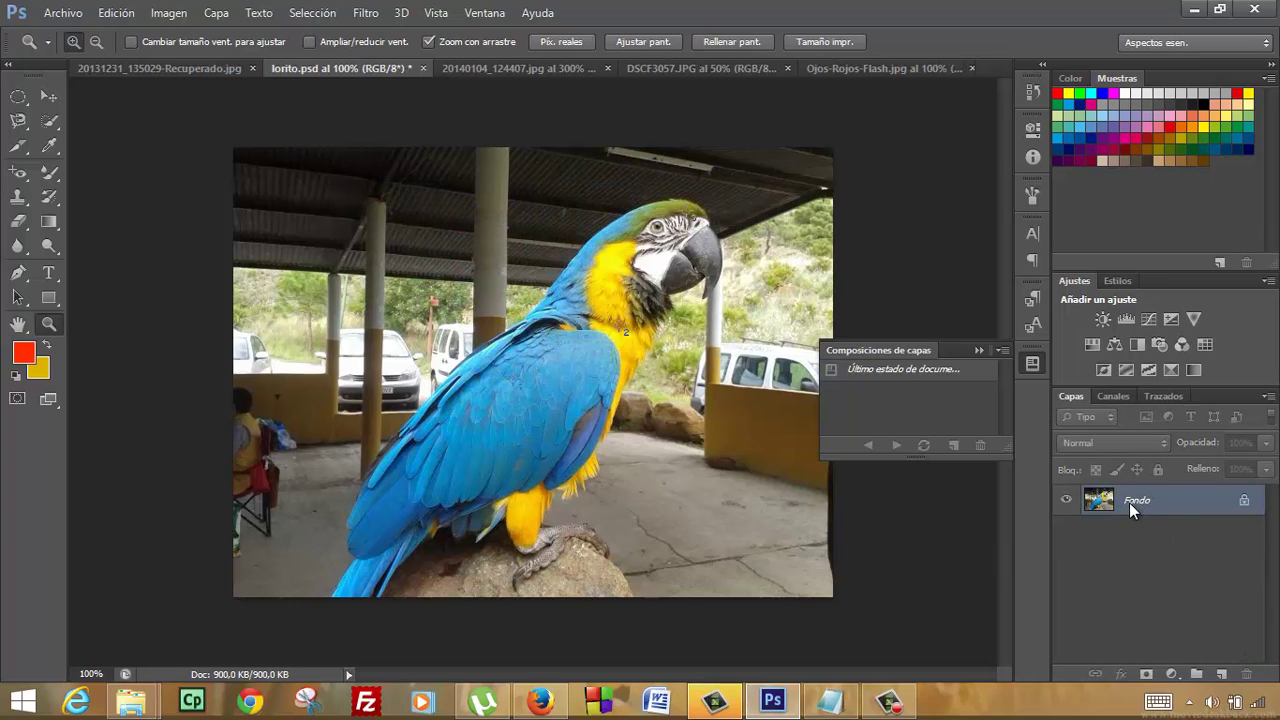
{"action": "right_click", "coordinate": [1129, 502]}
{"action": "left_click", "coordinate": [1097, 335]}
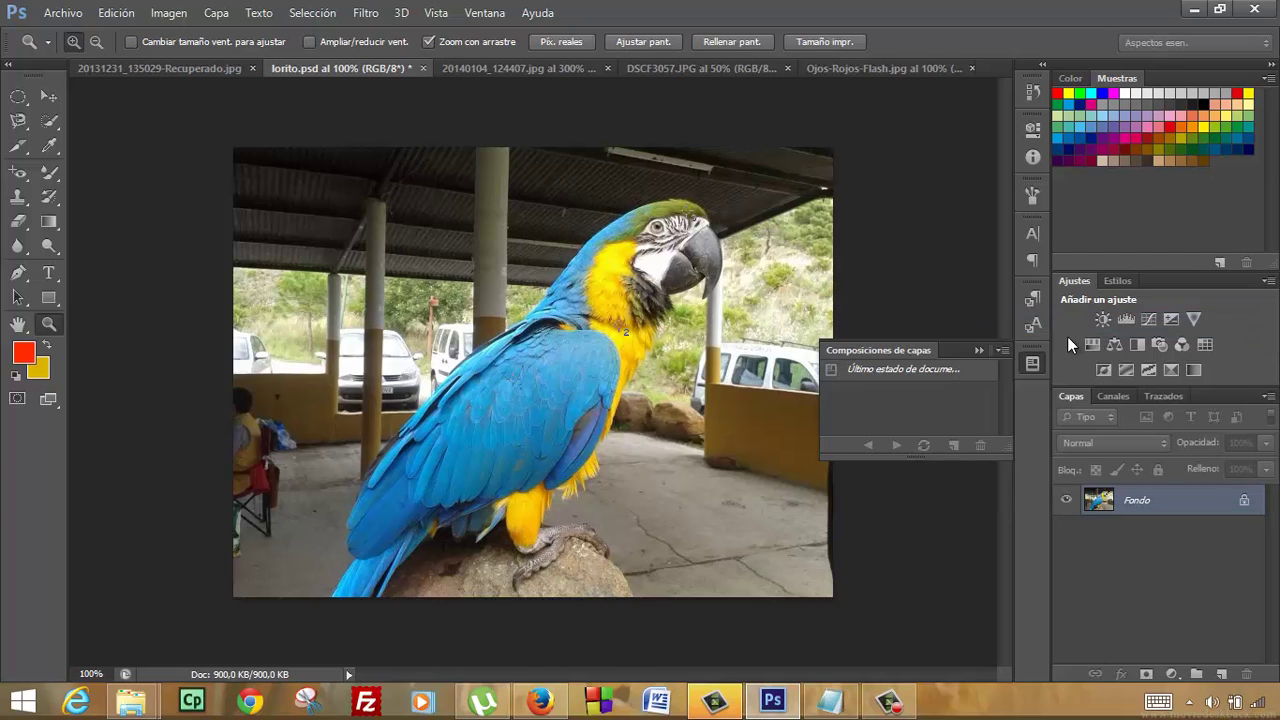
{"action": "left_click", "coordinate": [806, 210]}
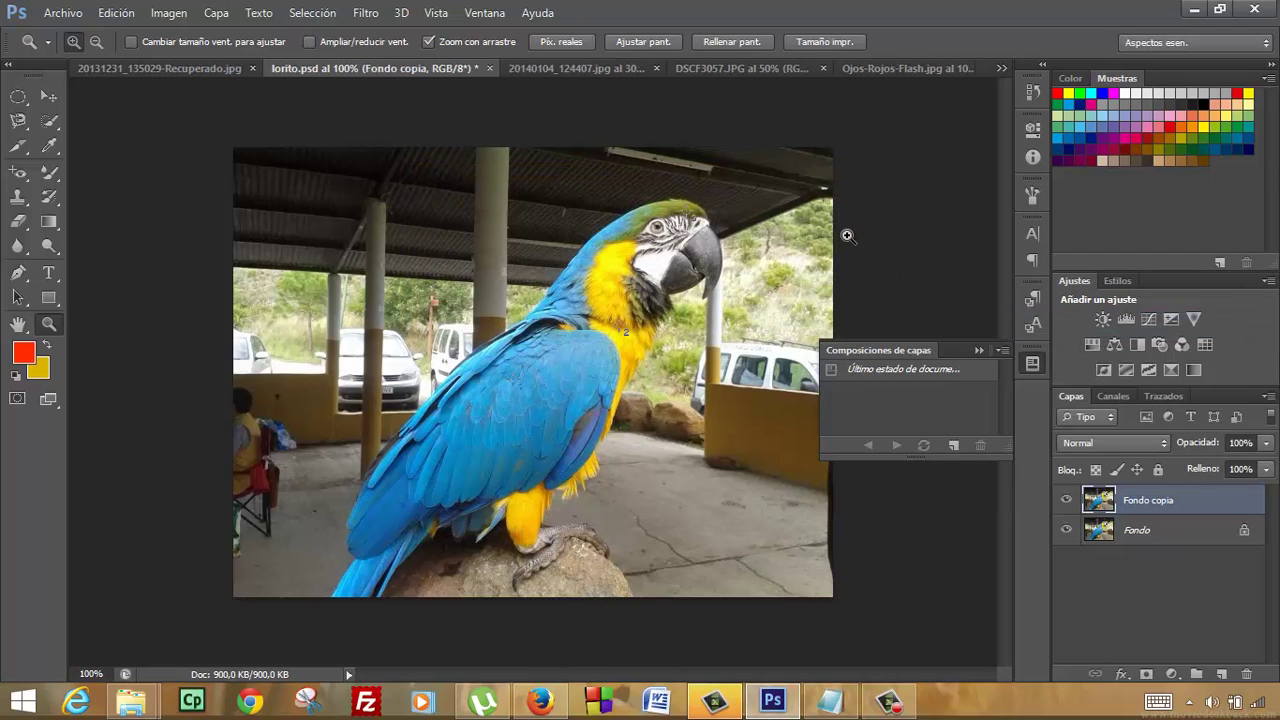
Sample the parrot's eye and clone its head, beak and neck onto the left side
{"action": "left_click", "coordinate": [18, 196]}
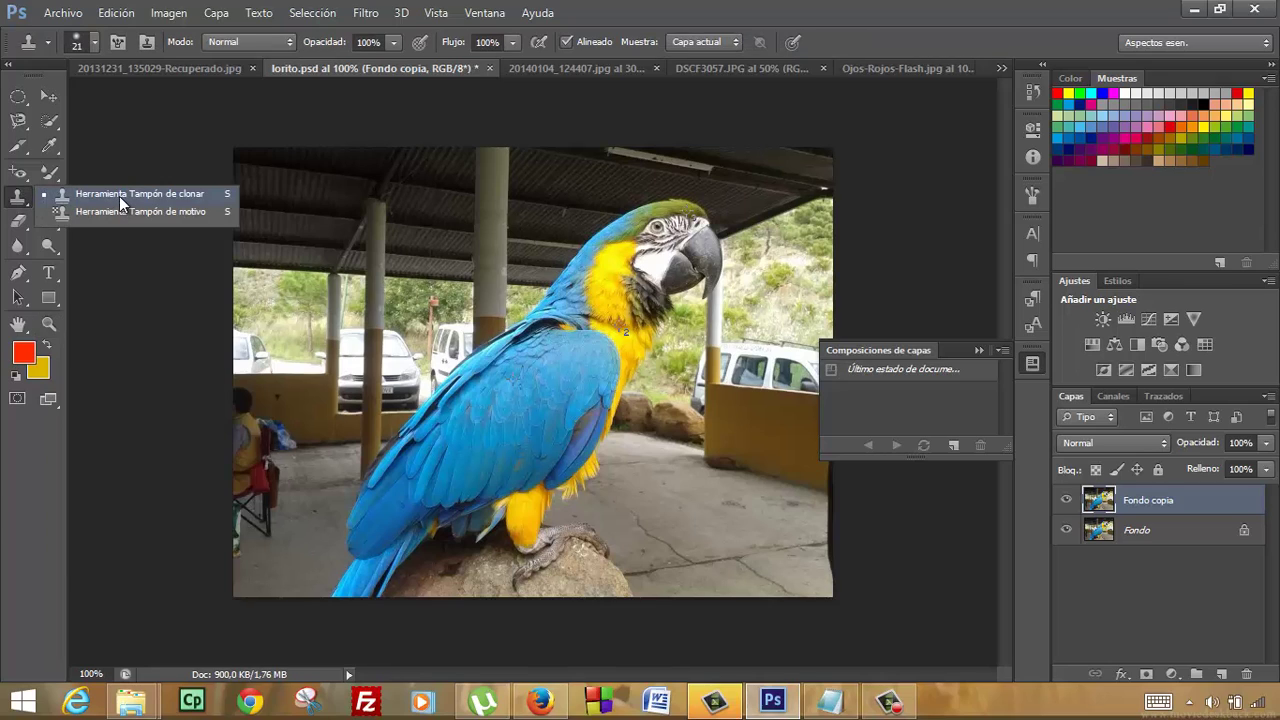
{"action": "left_click", "coordinate": [119, 196]}
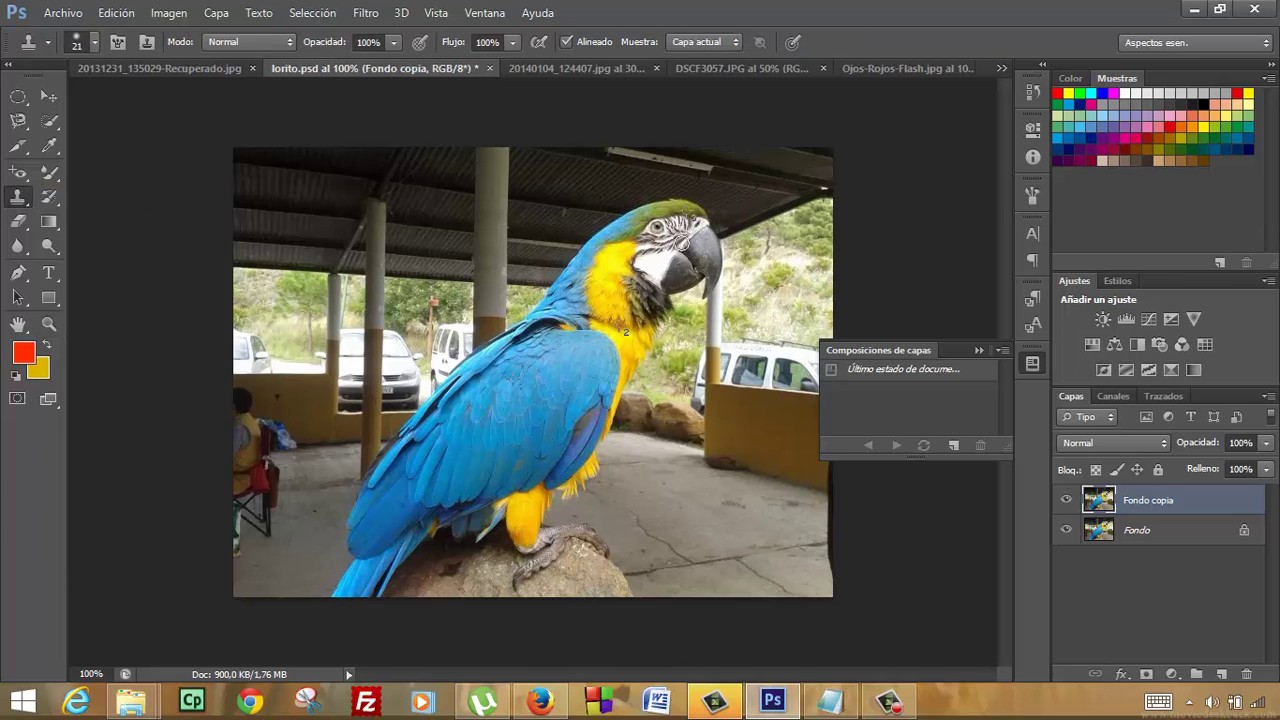
{"action": "left_click", "coordinate": [684, 229], "text": "alt"}
{"action": "mouse_move", "coordinate": [323, 220]}
{"action": "left_mouse_down"}
{"action": "mouse_move", "coordinate": [359, 238]}
{"action": "mouse_move", "coordinate": [305, 248]}
{"action": "mouse_move", "coordinate": [373, 228]}
{"action": "left_mouse_up"}
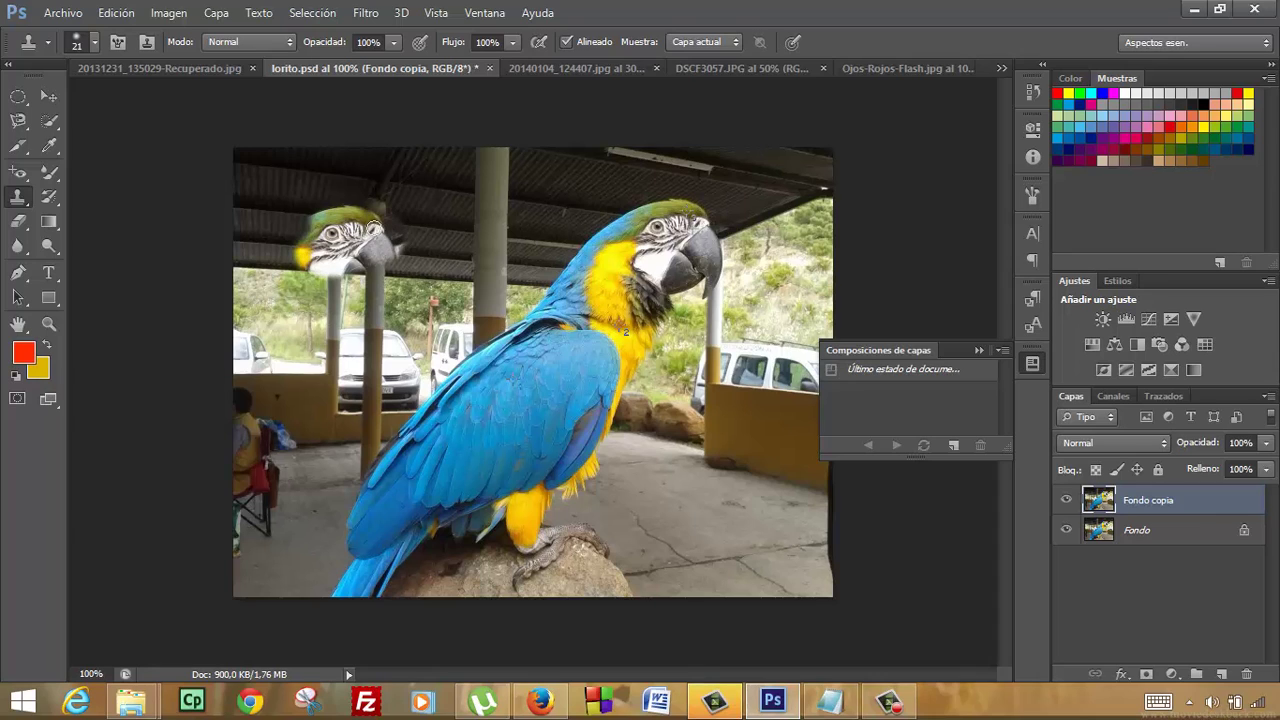
{"action": "mouse_move", "coordinate": [396, 278]}
{"action": "left_mouse_down"}
{"action": "mouse_move", "coordinate": [340, 295]}
{"action": "mouse_move", "coordinate": [292, 286]}
{"action": "mouse_move", "coordinate": [310, 266]}
{"action": "mouse_move", "coordinate": [284, 234]}
{"action": "mouse_move", "coordinate": [263, 260]}
{"action": "mouse_move", "coordinate": [238, 340]}
{"action": "mouse_move", "coordinate": [277, 271]}
{"action": "mouse_move", "coordinate": [258, 335]}
{"action": "mouse_move", "coordinate": [313, 315]}
{"action": "mouse_move", "coordinate": [330, 280]}
{"action": "mouse_move", "coordinate": [277, 327]}
{"action": "mouse_move", "coordinate": [313, 225]}
{"action": "mouse_move", "coordinate": [308, 342]}
{"action": "mouse_move", "coordinate": [348, 305]}
{"action": "mouse_move", "coordinate": [287, 407]}
{"action": "mouse_move", "coordinate": [261, 496]}
{"action": "mouse_move", "coordinate": [282, 386]}
{"action": "mouse_move", "coordinate": [262, 420]}
{"action": "mouse_move", "coordinate": [259, 353]}
{"action": "left_mouse_up"}
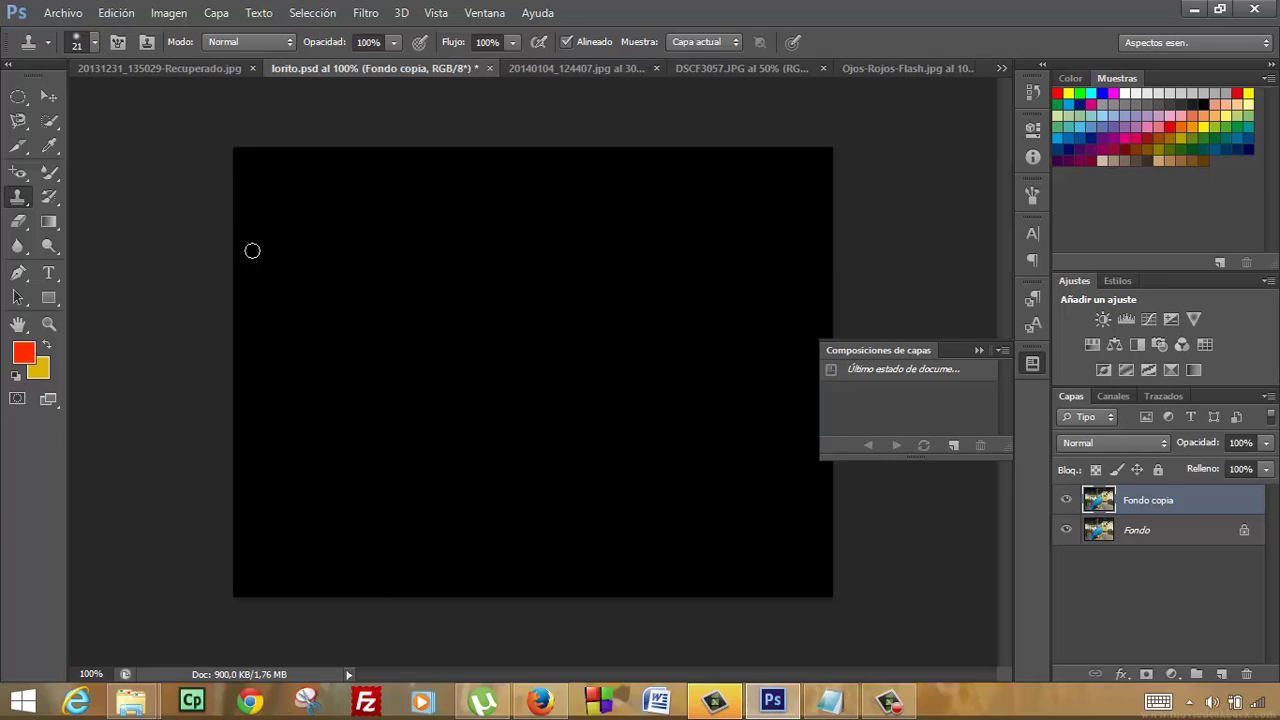
{"action": "right_click", "coordinate": [22, 202]}
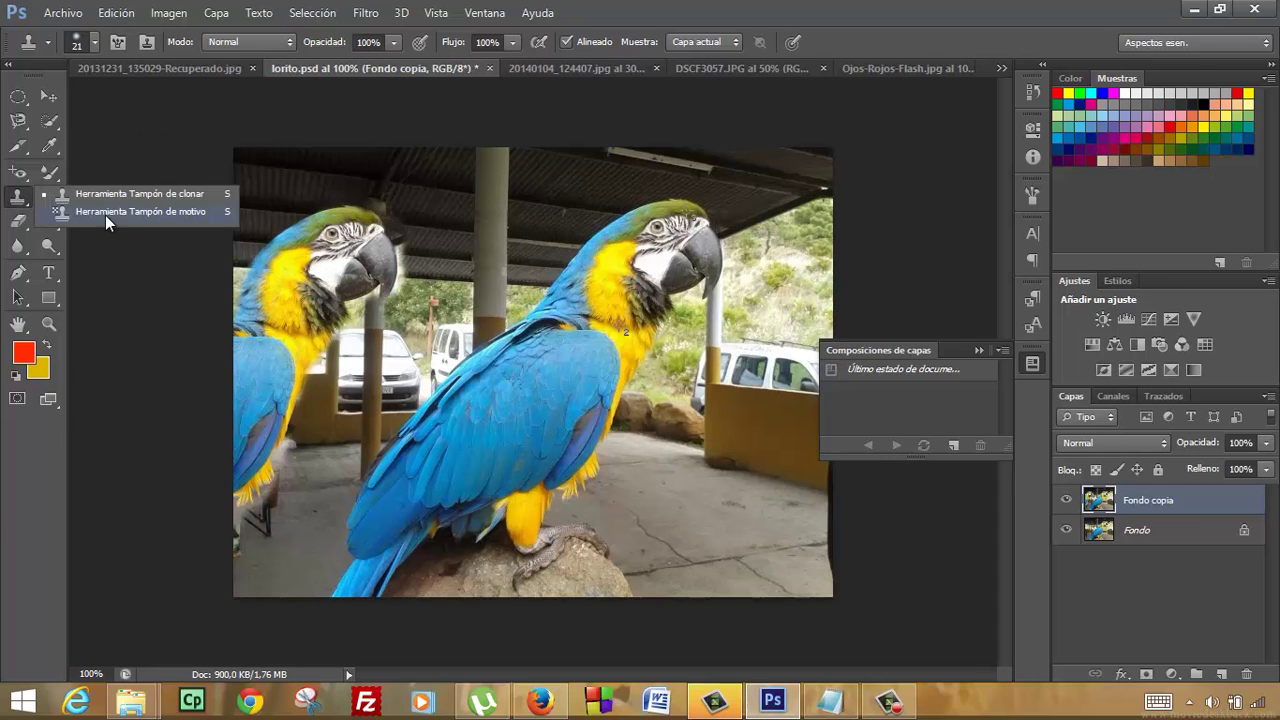
{"action": "left_click", "coordinate": [126, 212]}
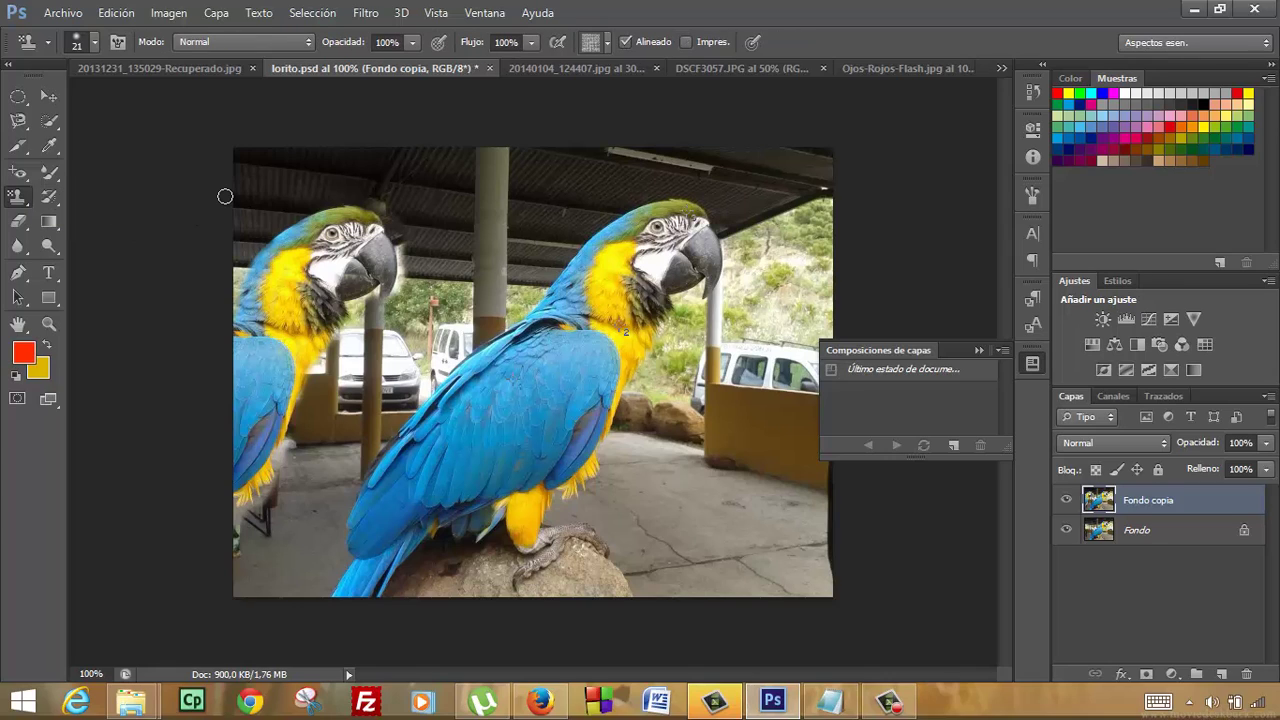
{"action": "left_click", "coordinate": [605, 43]}
{"action": "mouse_move", "coordinate": [676, 101]}
{"action": "left_mouse_down"}
{"action": "mouse_move", "coordinate": [681, 157]}
{"action": "mouse_move", "coordinate": [679, 142]}
{"action": "left_mouse_up"}
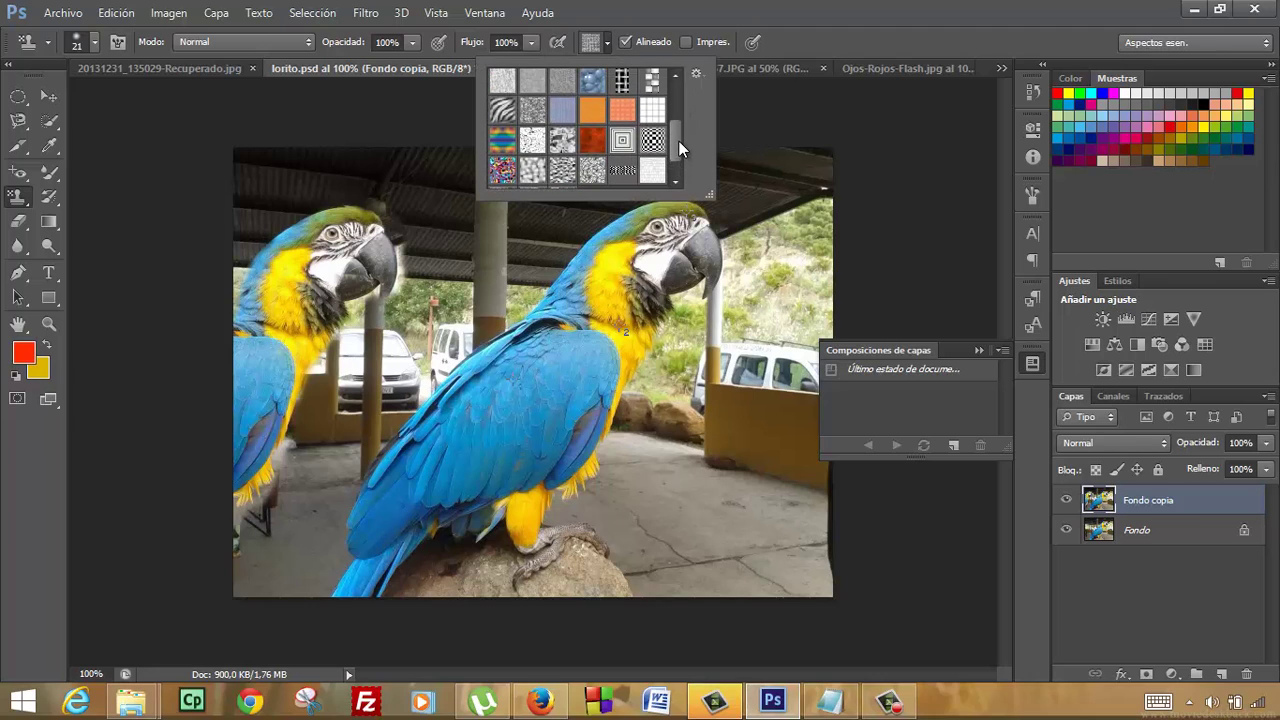
{"action": "left_click", "coordinate": [652, 141]}
{"action": "left_click", "coordinate": [652, 143]}
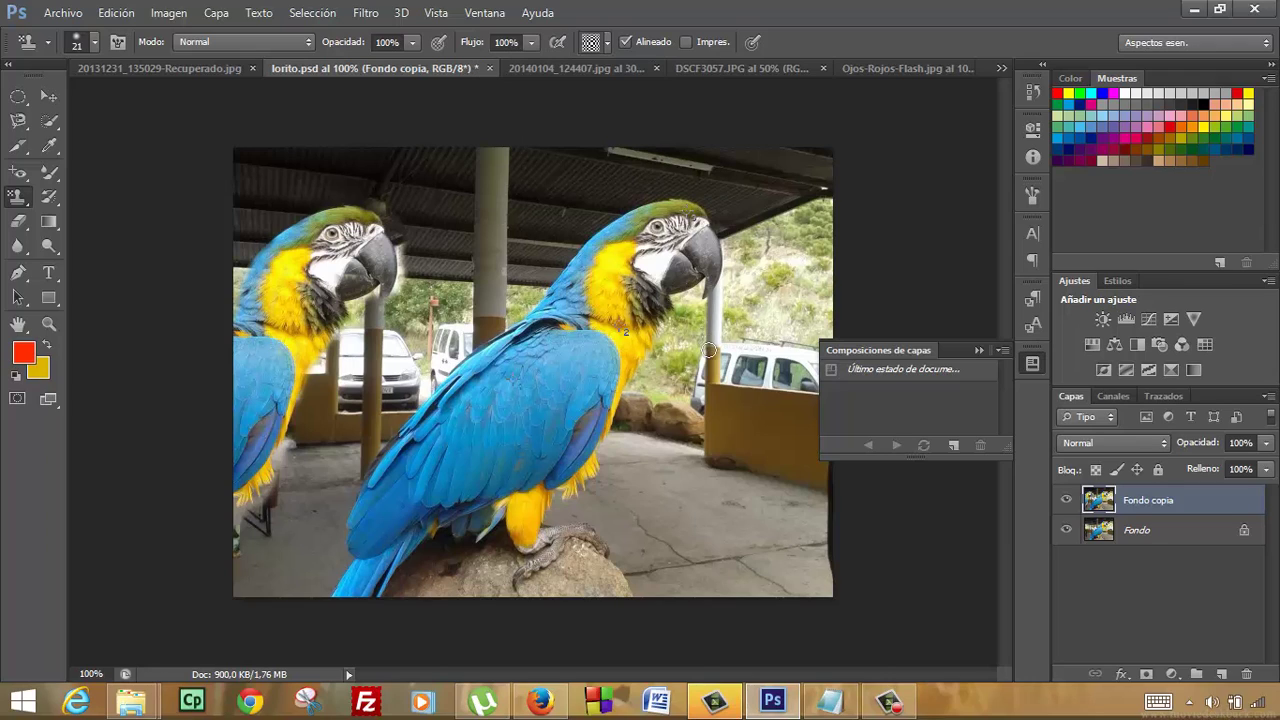
{"action": "mouse_move", "coordinate": [714, 350]}
{"action": "left_mouse_down"}
{"action": "mouse_move", "coordinate": [712, 393]}
{"action": "mouse_move", "coordinate": [636, 362]}
{"action": "mouse_move", "coordinate": [655, 450]}
{"action": "mouse_move", "coordinate": [695, 420]}
{"action": "left_mouse_up"}
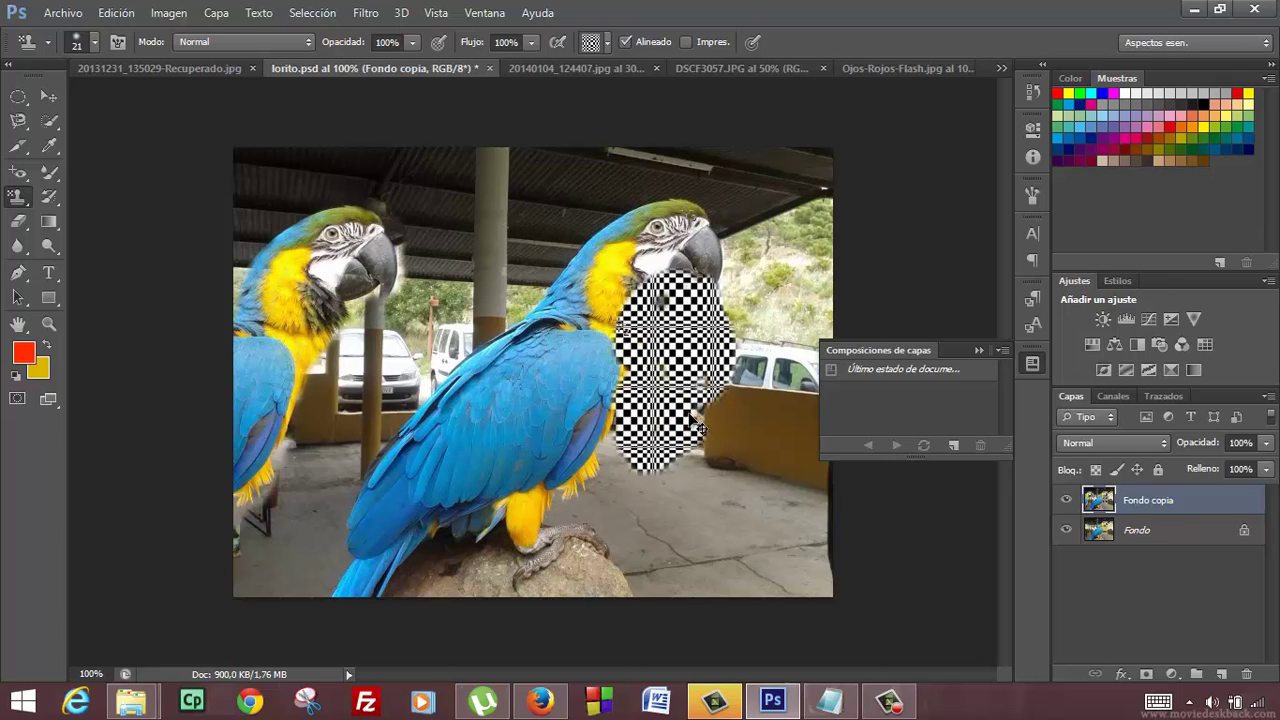
{"action": "left_click", "coordinate": [606, 44]}
{"action": "left_click", "coordinate": [593, 145]}
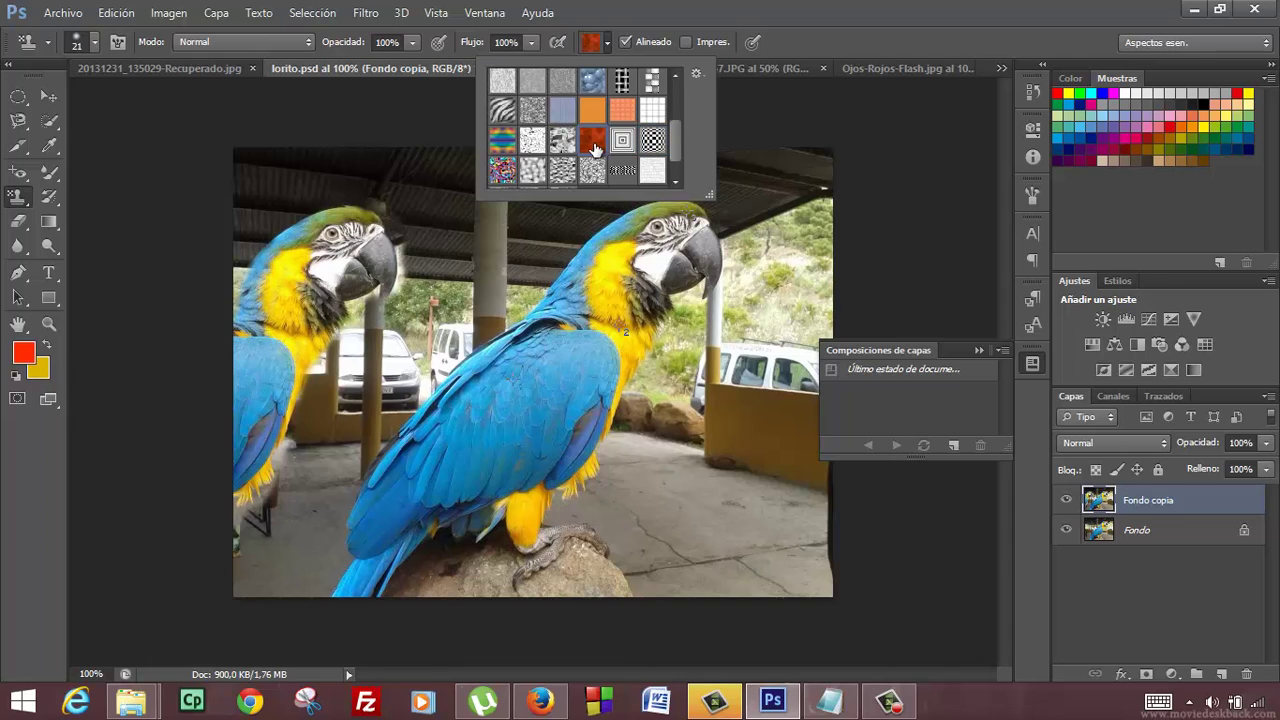
{"action": "left_click_drag", "start_coordinate": [693, 373], "coordinate": [683, 368]}
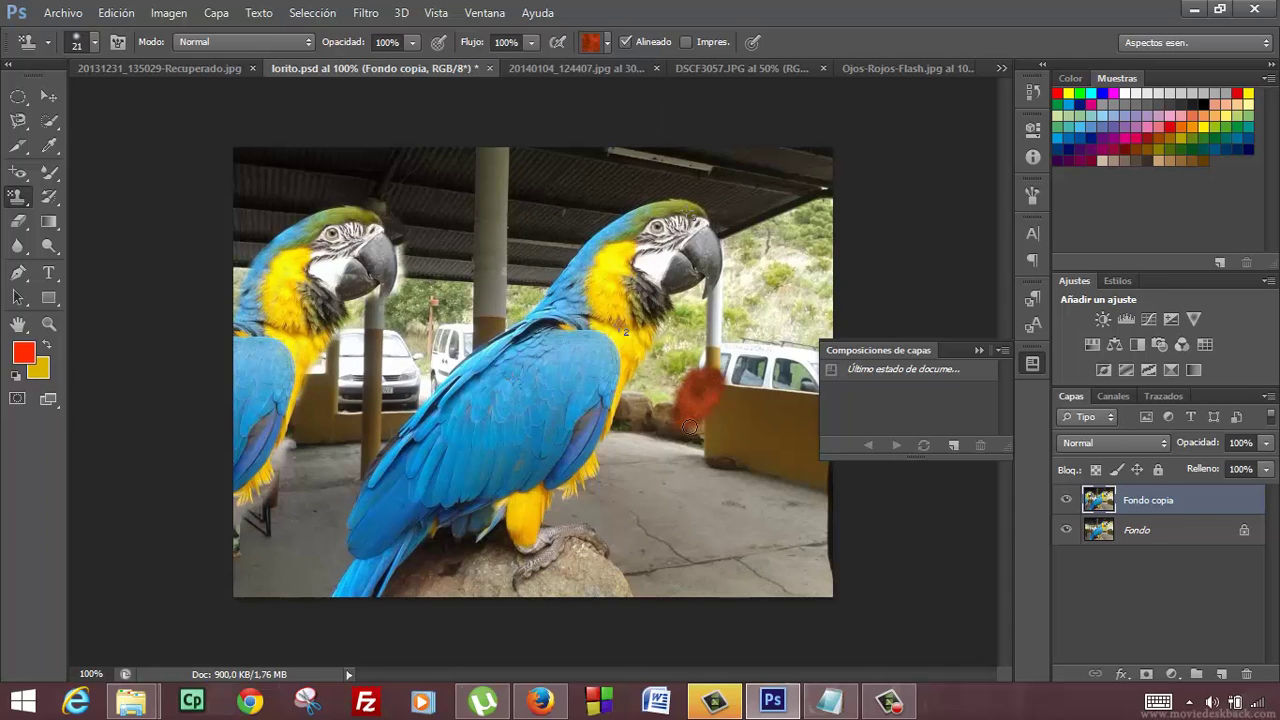
{"action": "left_click_drag", "start_coordinate": [683, 368], "coordinate": [669, 448]}
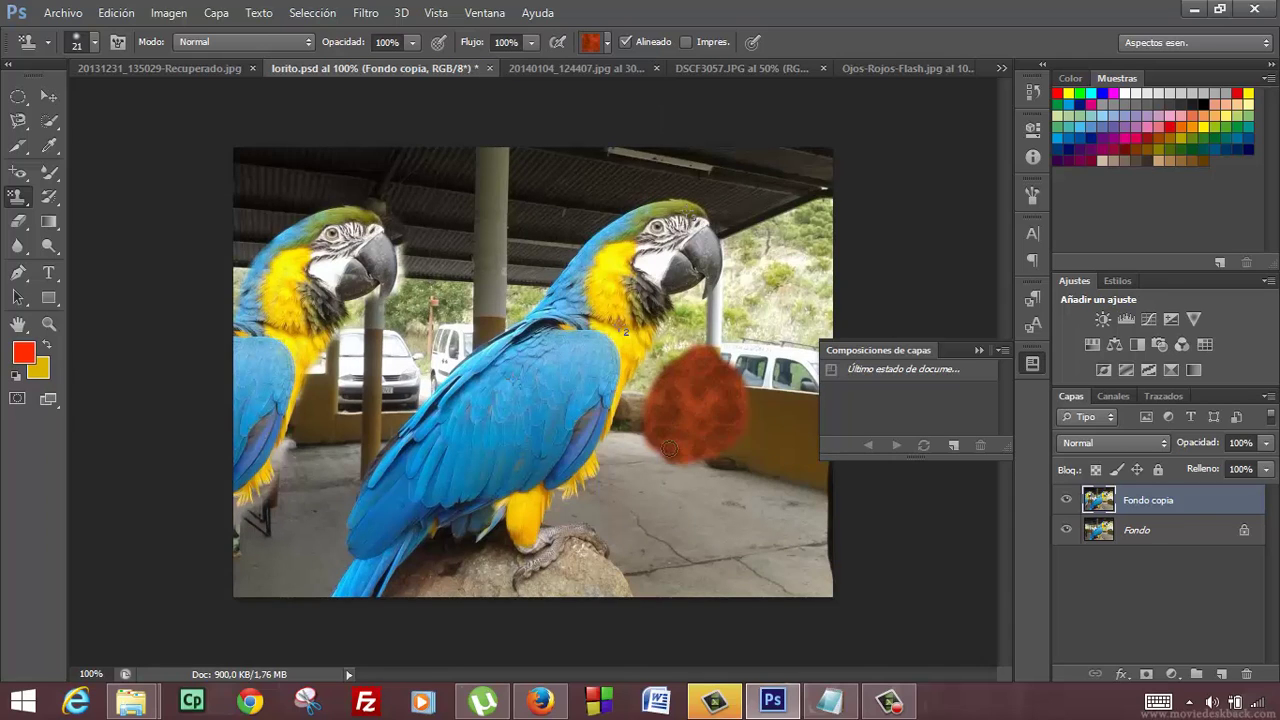
{"action": "mouse_move", "coordinate": [643, 404]}
{"action": "left_mouse_down"}
{"action": "mouse_move", "coordinate": [638, 427]}
{"action": "mouse_move", "coordinate": [660, 445]}
{"action": "left_mouse_up"}
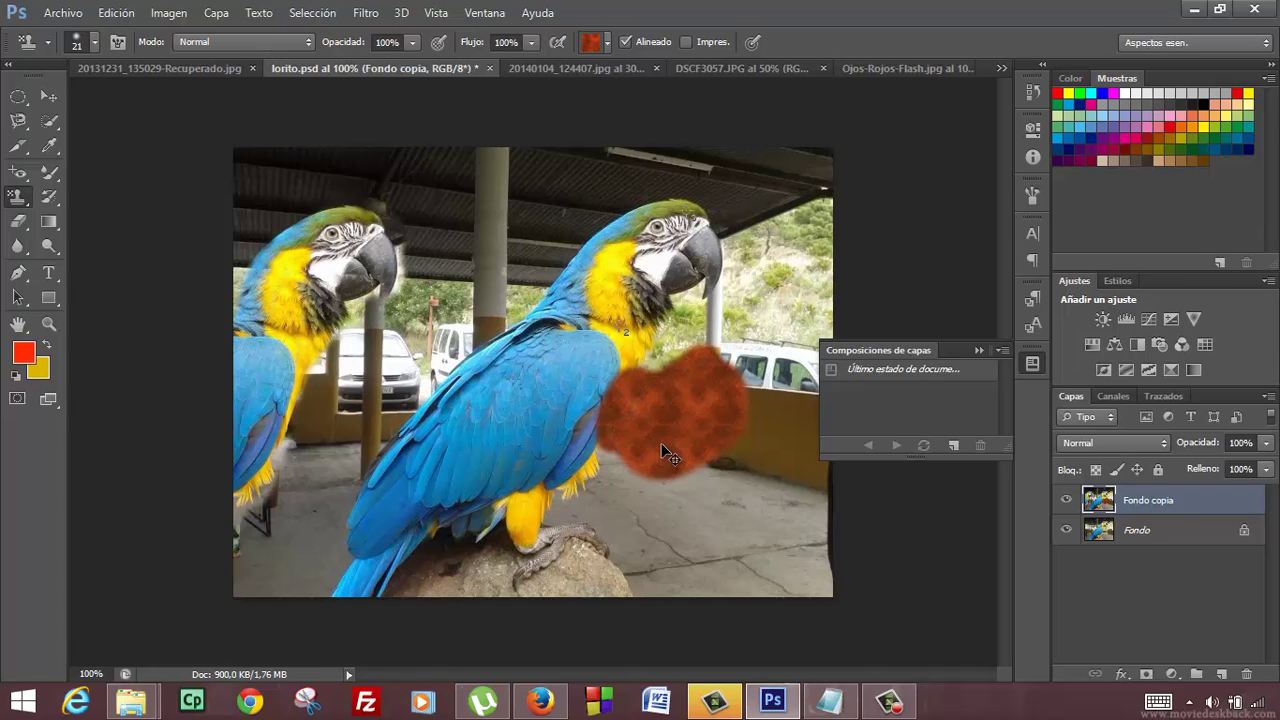
{"action": "key", "text": "ctrl+z"}
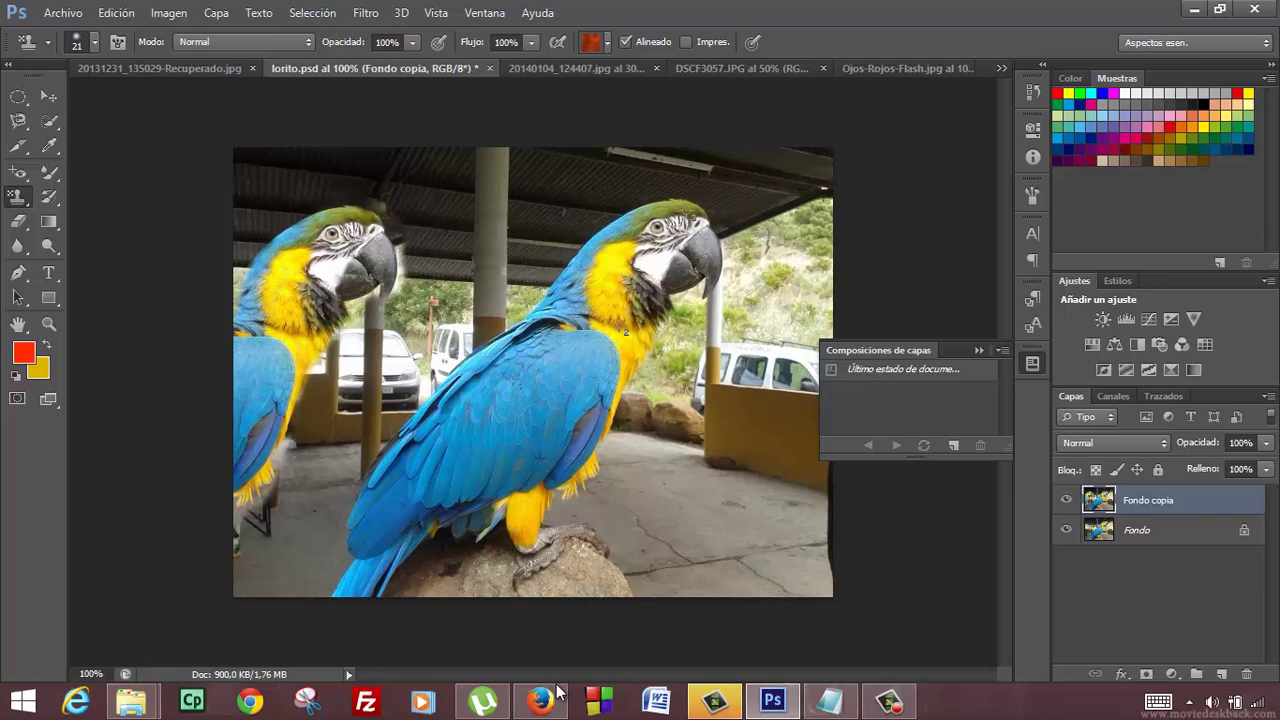
{"action": "left_click", "coordinate": [557, 690]}
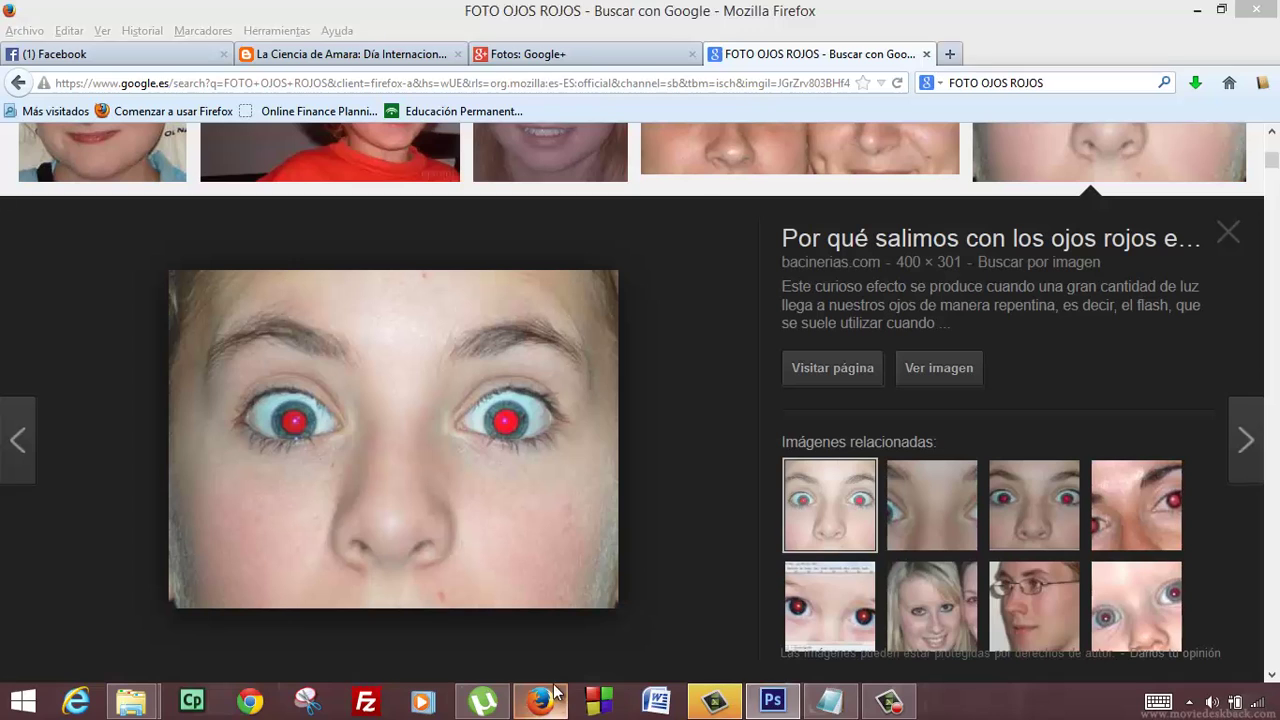
Search Google Images in a new tab for 'academia usero logo'
{"action": "key", "text": "ctrl+t"}
{"action": "left_click", "coordinate": [985, 83]}
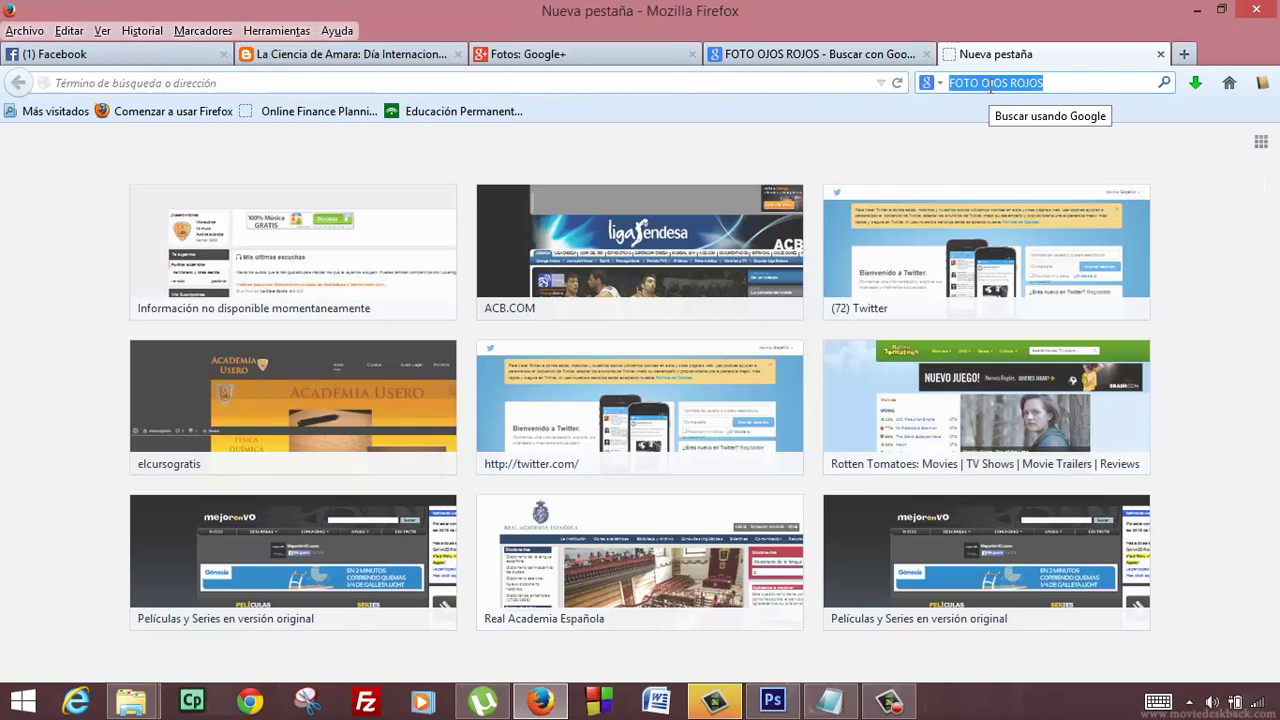
{"action": "type", "text": "escuado"}
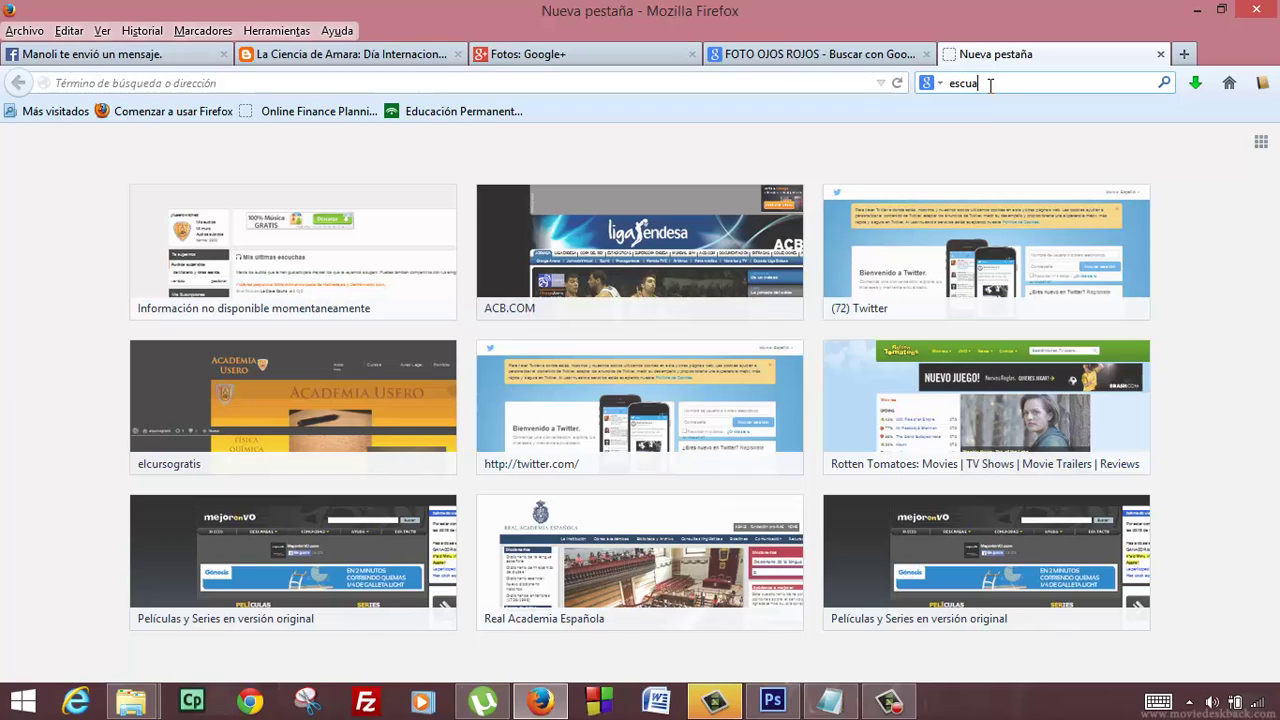
{"action": "key", "text": "BackSpace"}
{"action": "key", "text": "BackSpace"}
{"action": "key", "text": "BackSpace"}
{"action": "key", "text": "BackSpace"}
{"action": "type", "text": "academi"}
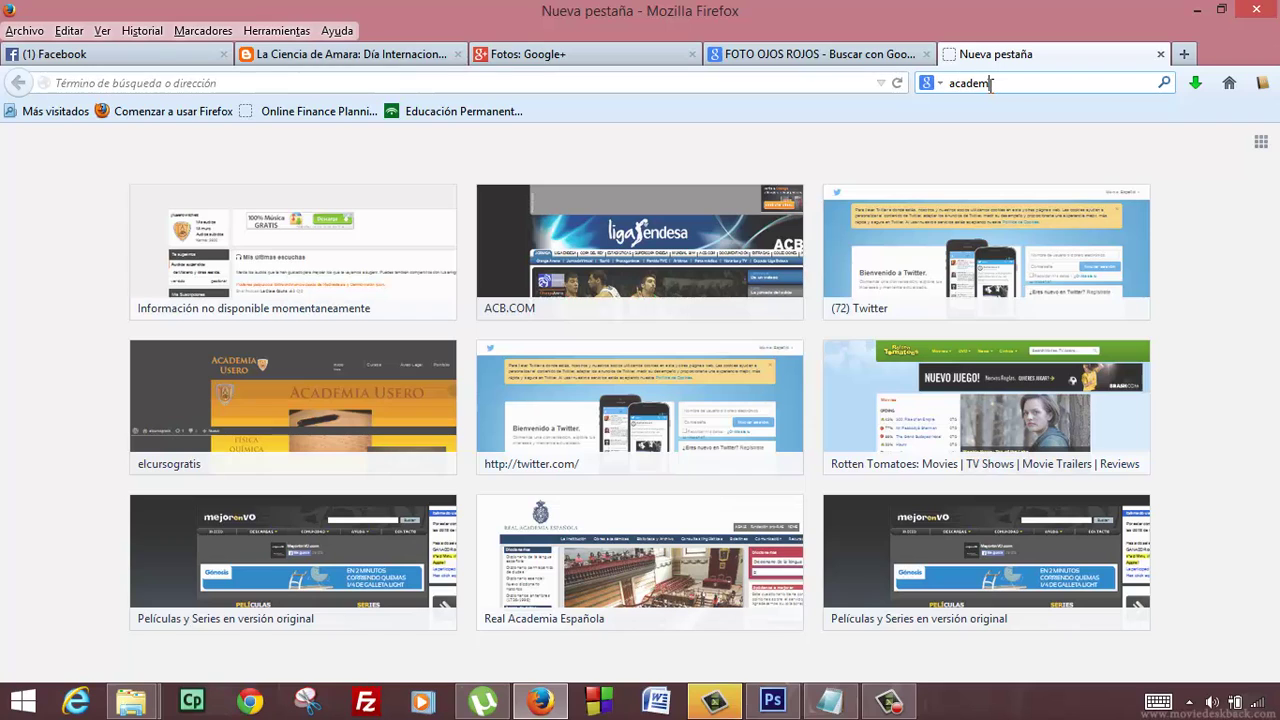
{"action": "type", "text": "a usero logo"}
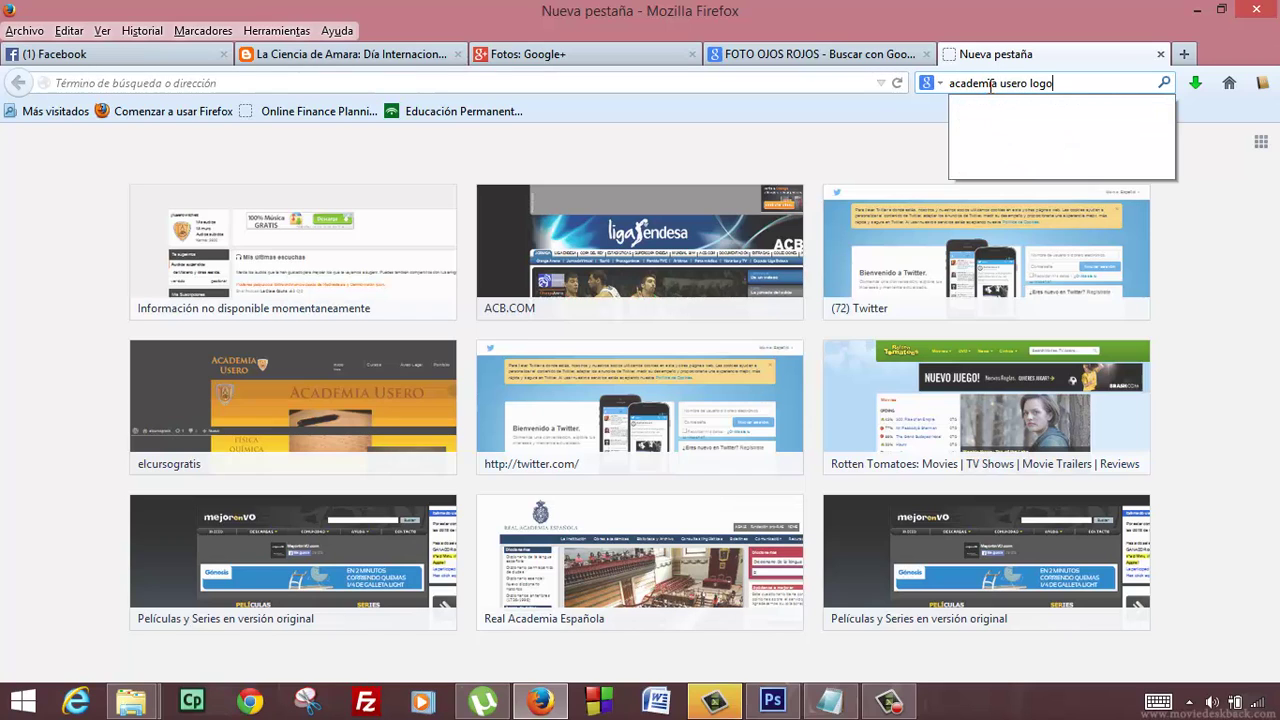
{"action": "key", "text": "Return"}
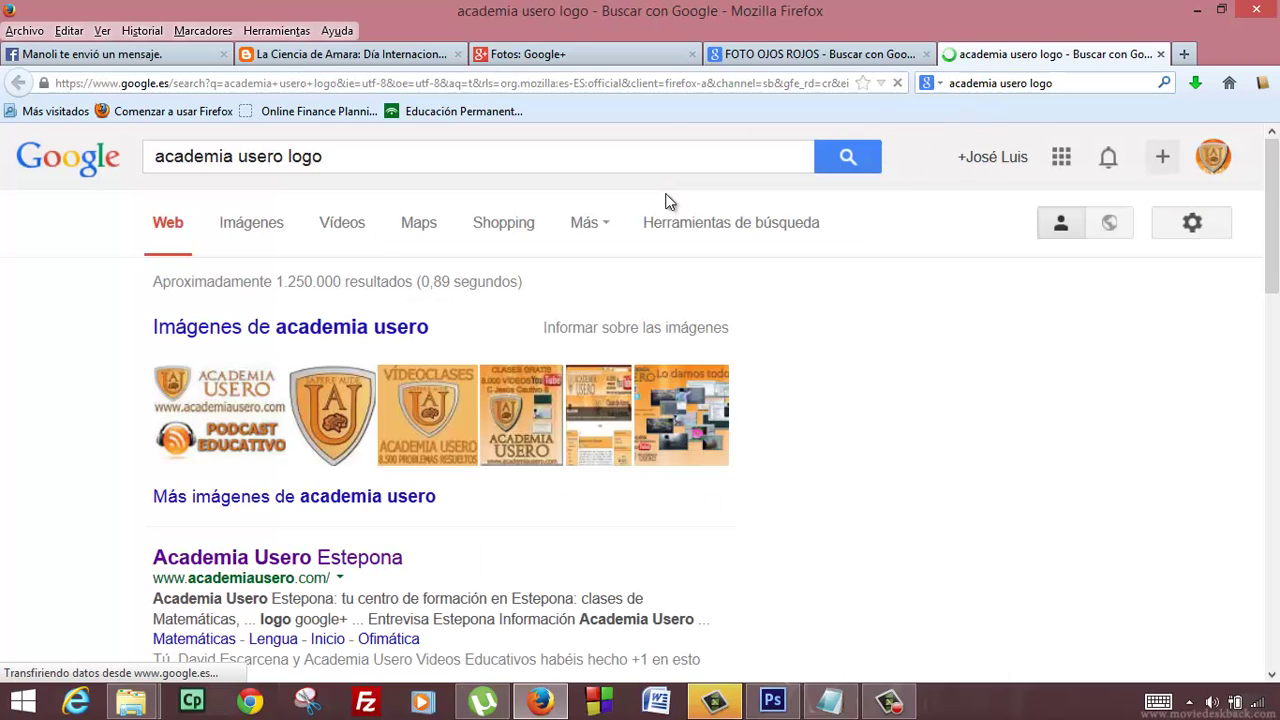
Preview the textured orange shield logo and save it to the desktop as photo.jpg
{"action": "left_click", "coordinate": [338, 400]}
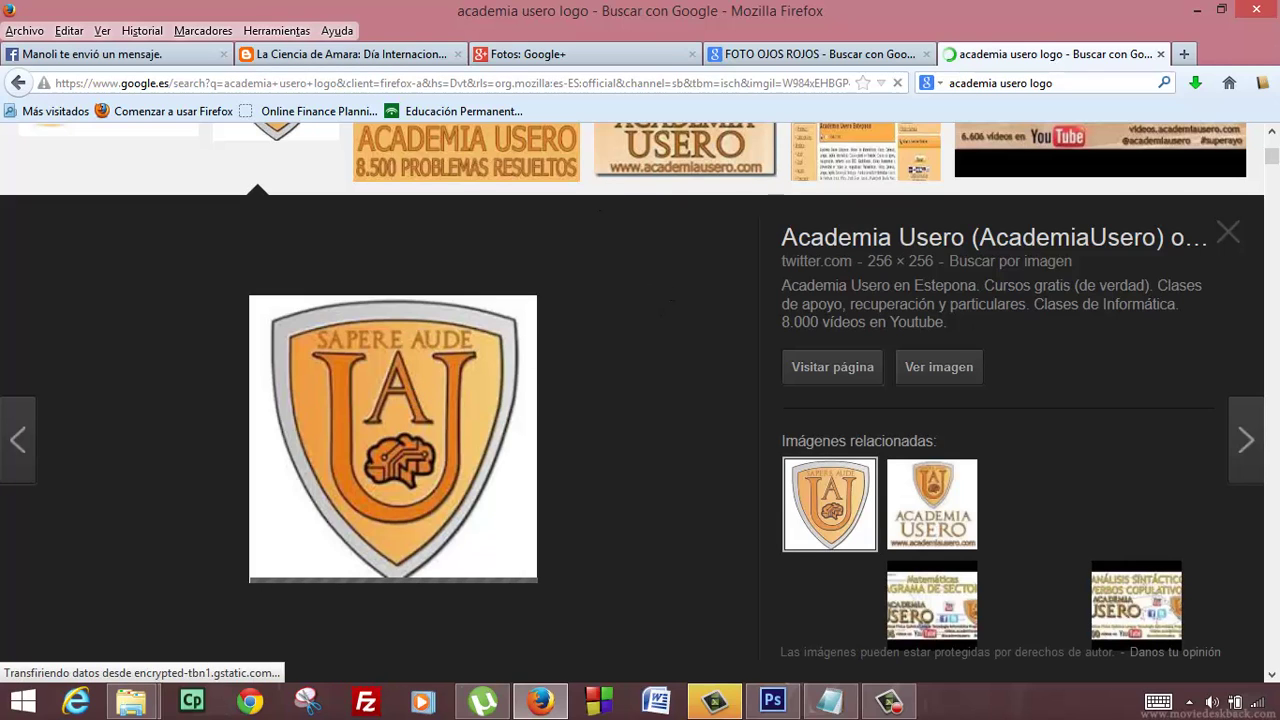
{"action": "left_click_drag", "start_coordinate": [1272, 160], "coordinate": [1276, 157]}
{"action": "scroll", "coordinate": [729, 320], "scroll_direction": "down", "scroll_amount": 3}
{"action": "scroll", "coordinate": [729, 320], "scroll_direction": "up", "scroll_amount": 3}
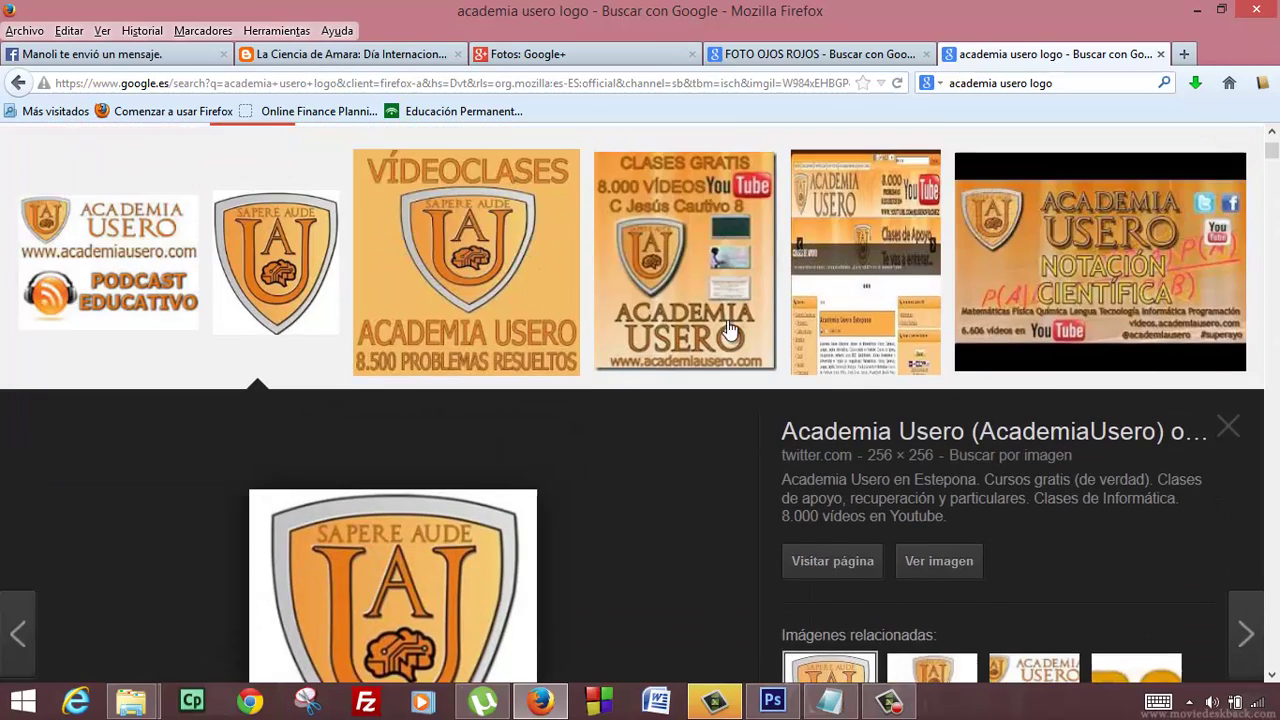
{"action": "scroll", "coordinate": [305, 370], "scroll_direction": "up", "scroll_amount": 3}
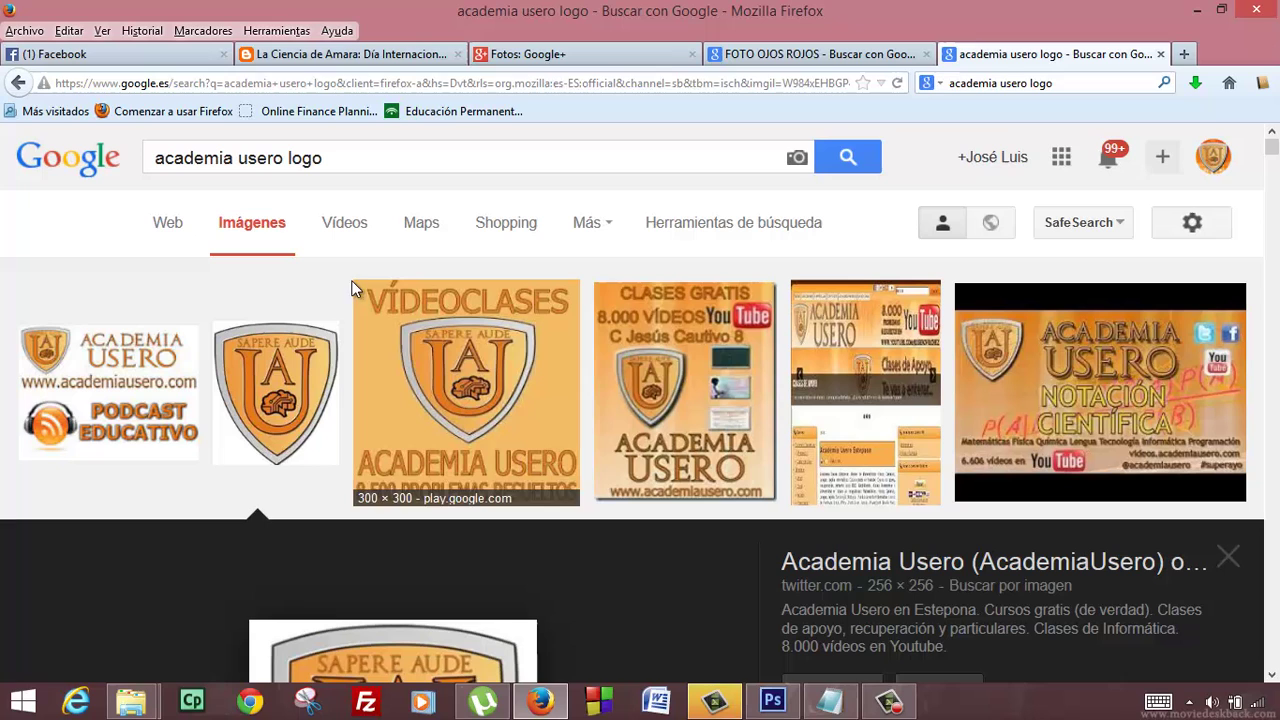
{"action": "left_click", "coordinate": [303, 366]}
{"action": "scroll", "coordinate": [301, 363], "scroll_direction": "down", "scroll_amount": 3}
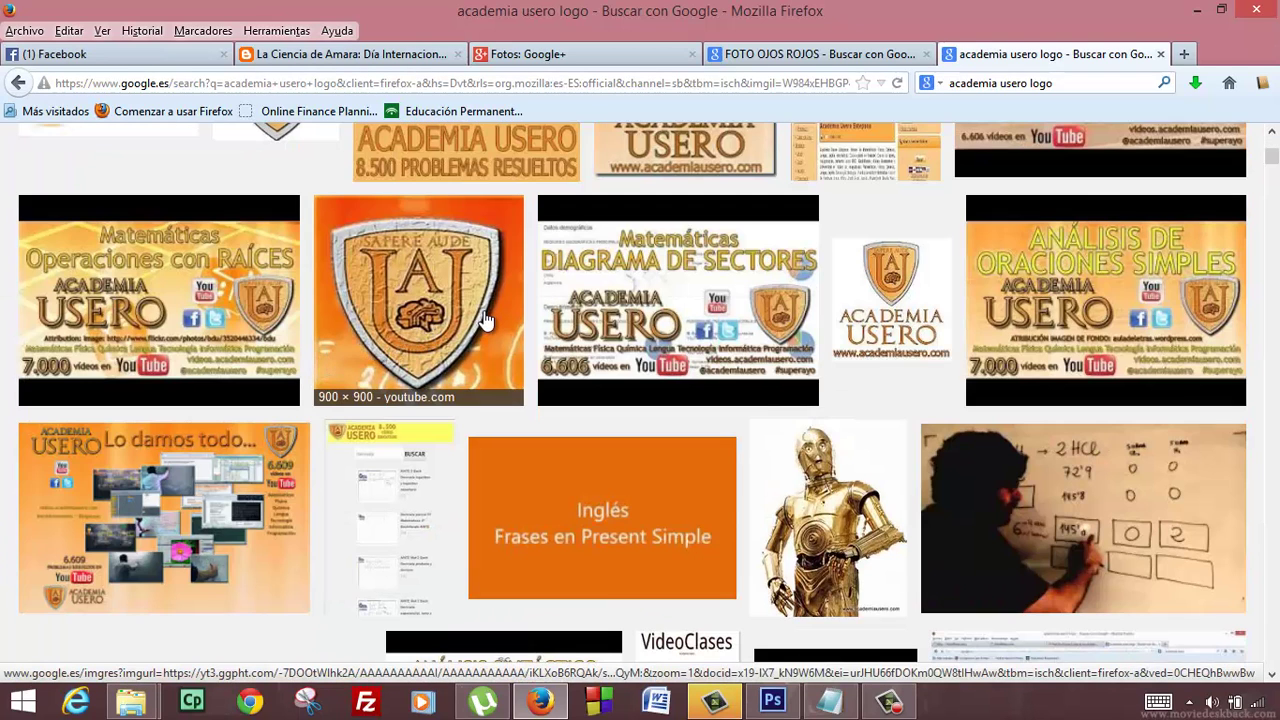
{"action": "left_click", "coordinate": [403, 316]}
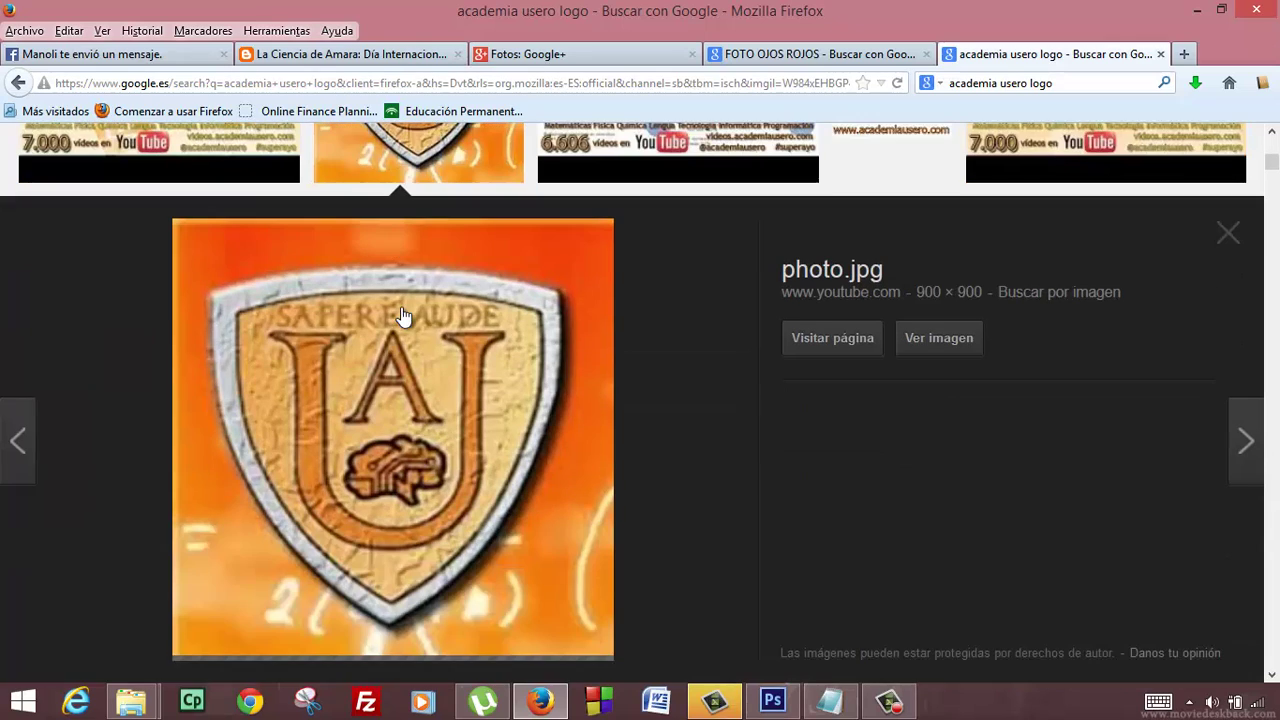
{"action": "right_click", "coordinate": [378, 385]}
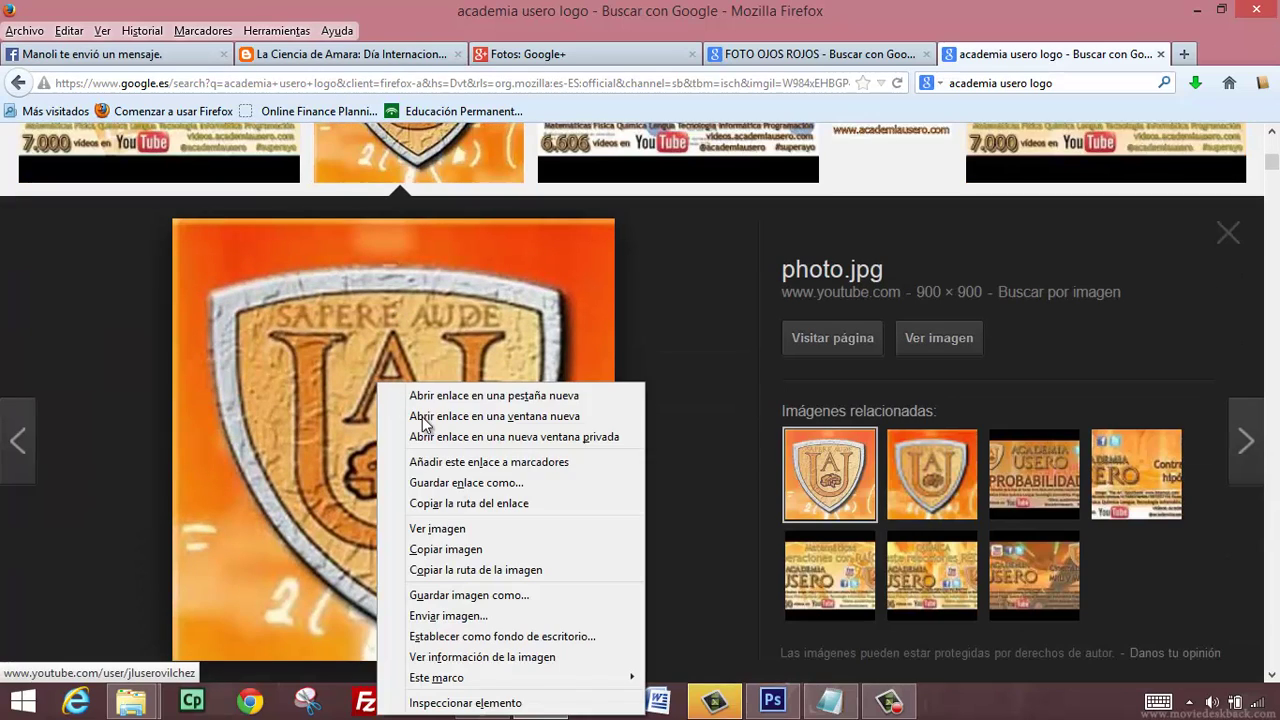
{"action": "left_click", "coordinate": [469, 596]}
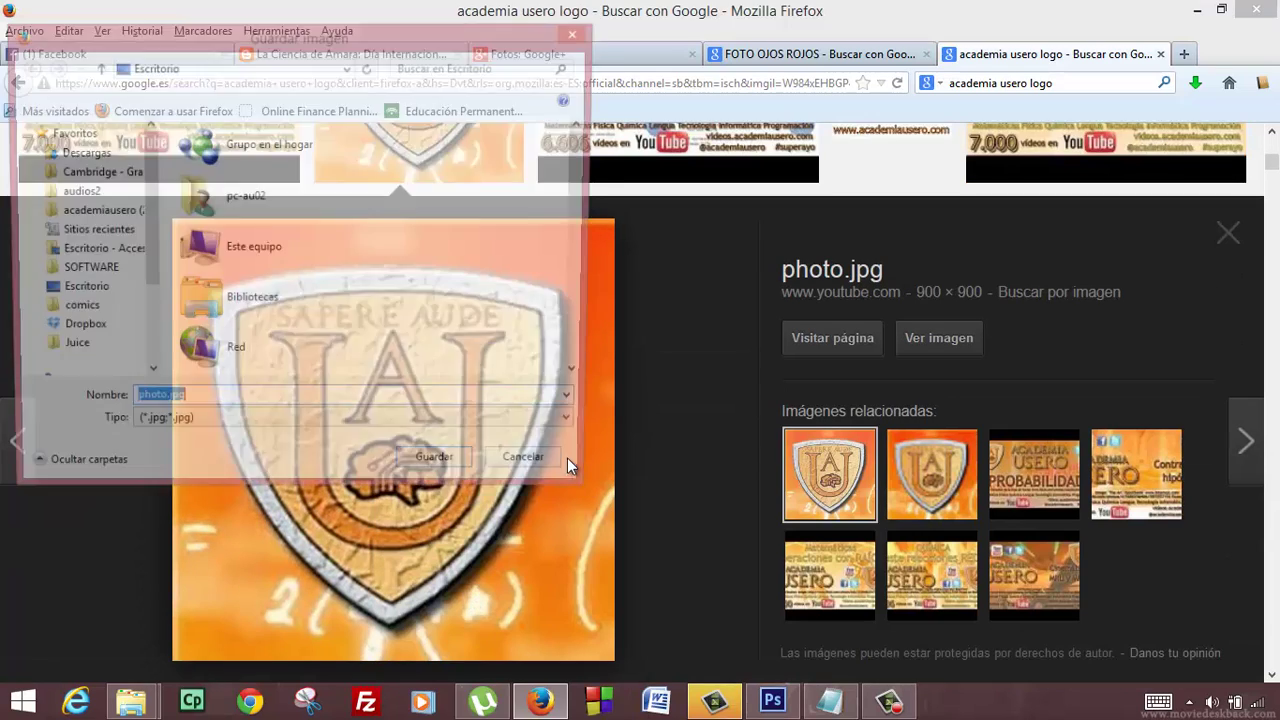
{"action": "left_click", "coordinate": [441, 470]}
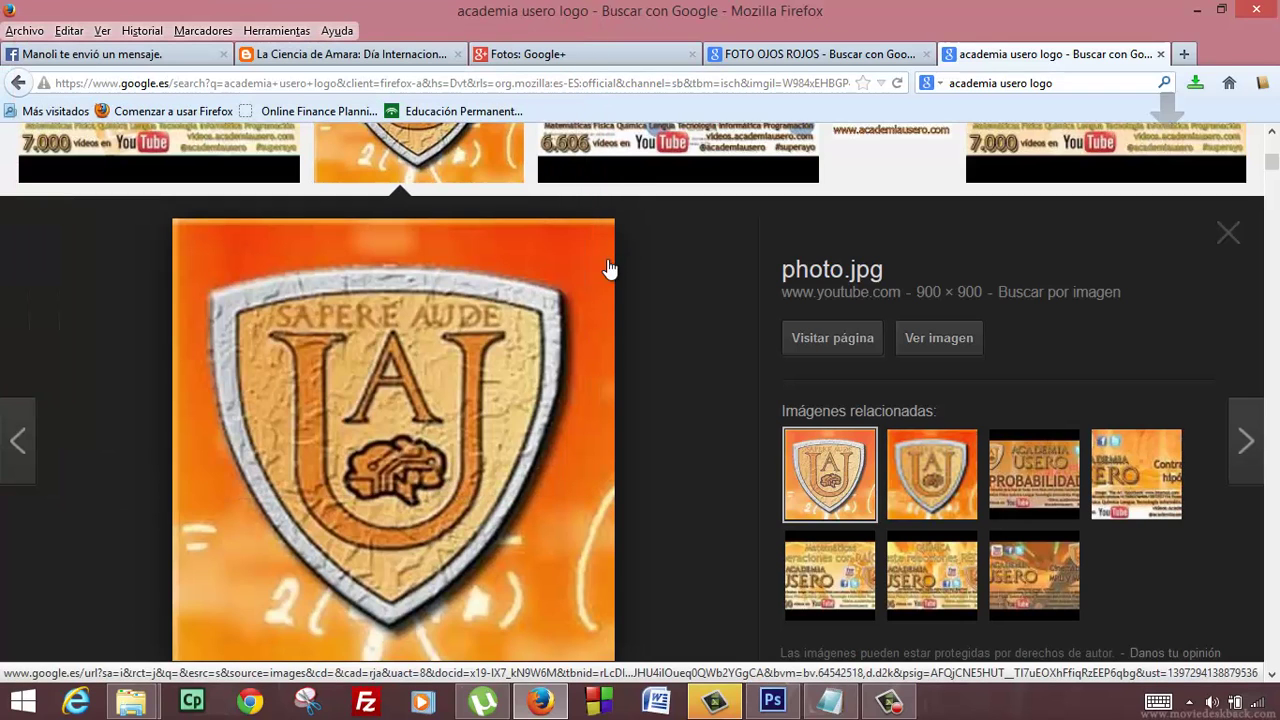
Open photo.jpg from Escritorio with its colour profile unchanged and select the whole image
{"action": "left_click", "coordinate": [772, 702]}
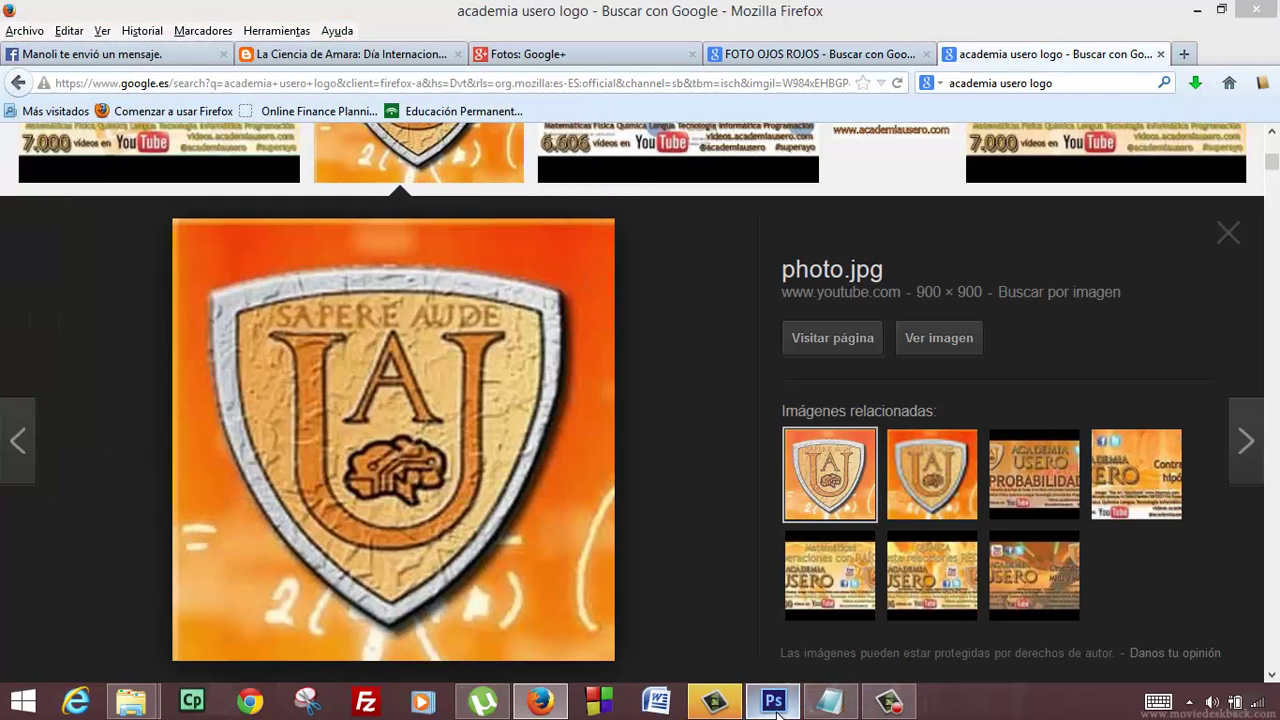
{"action": "left_click", "coordinate": [82, 13]}
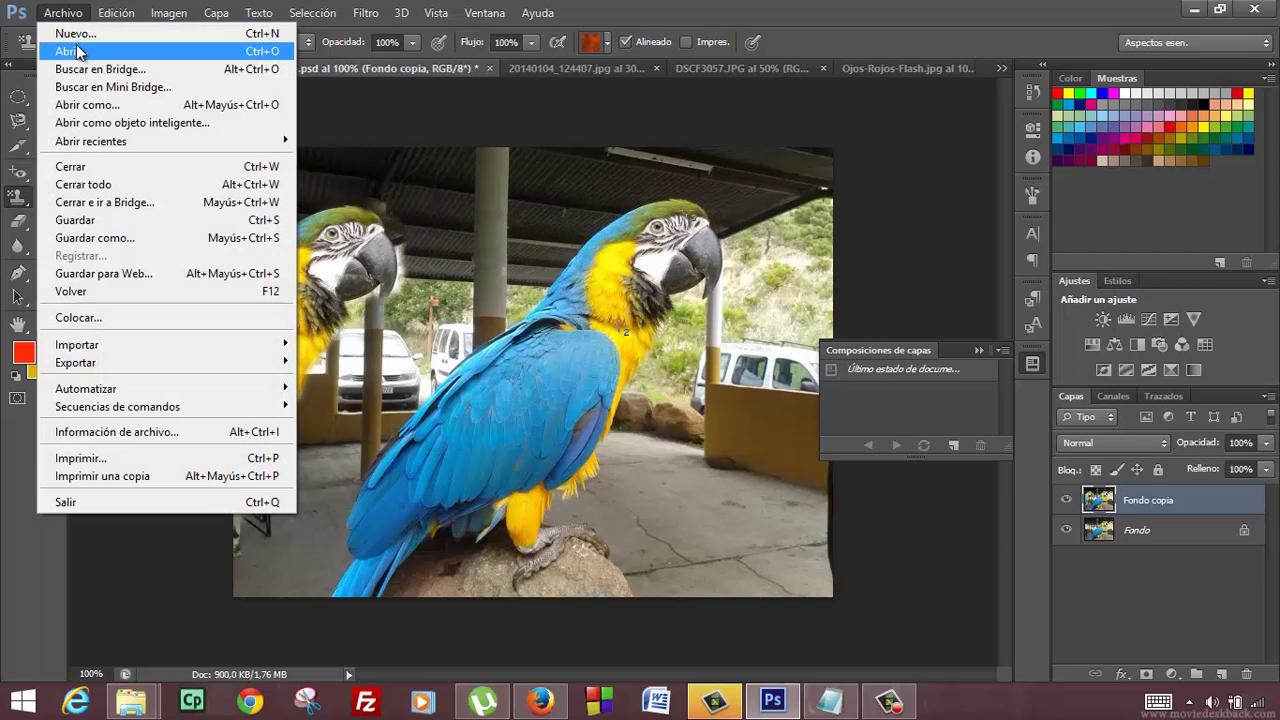
{"action": "left_click", "coordinate": [80, 52]}
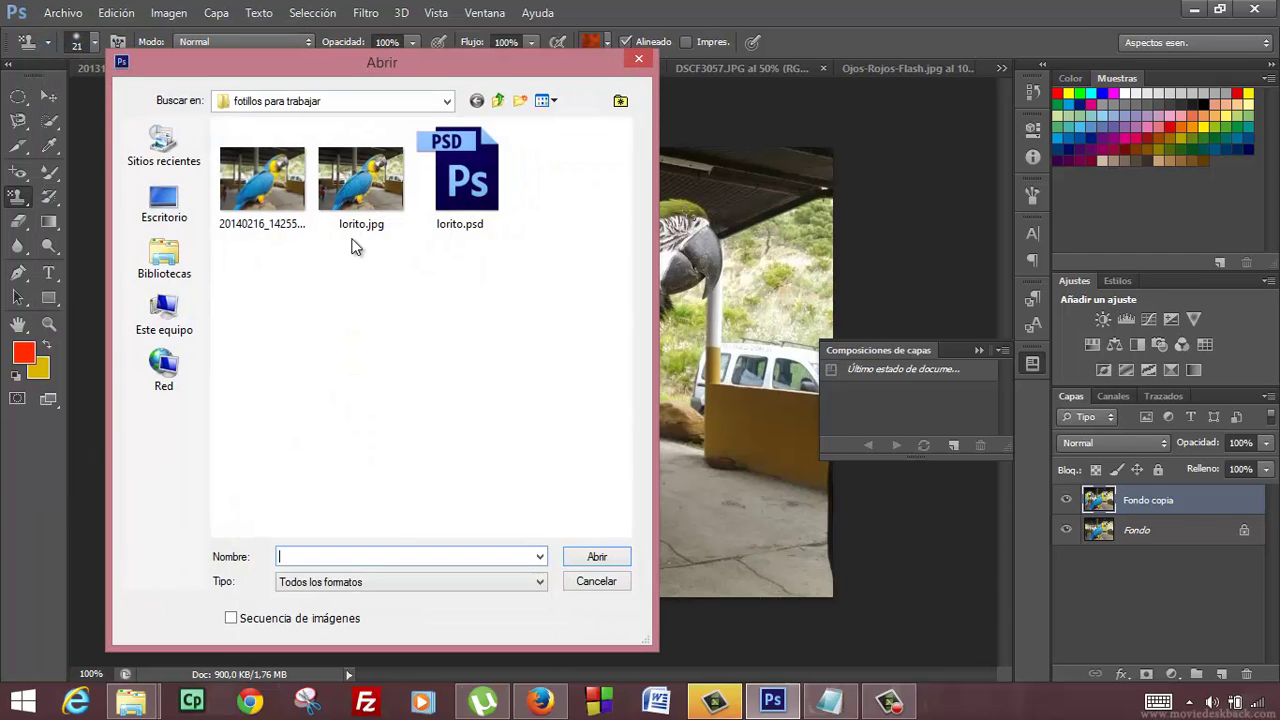
{"action": "left_click", "coordinate": [162, 205]}
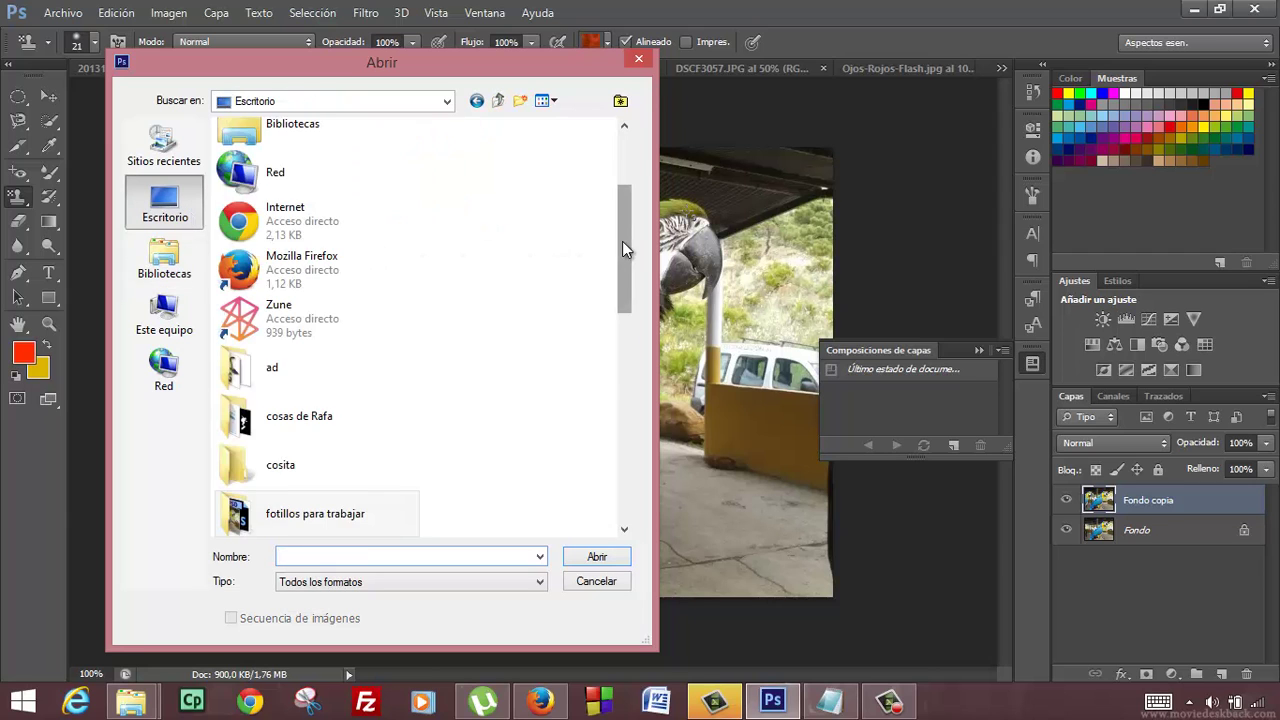
{"action": "left_click_drag", "start_coordinate": [622, 241], "coordinate": [607, 475]}
{"action": "left_click", "coordinate": [300, 404]}
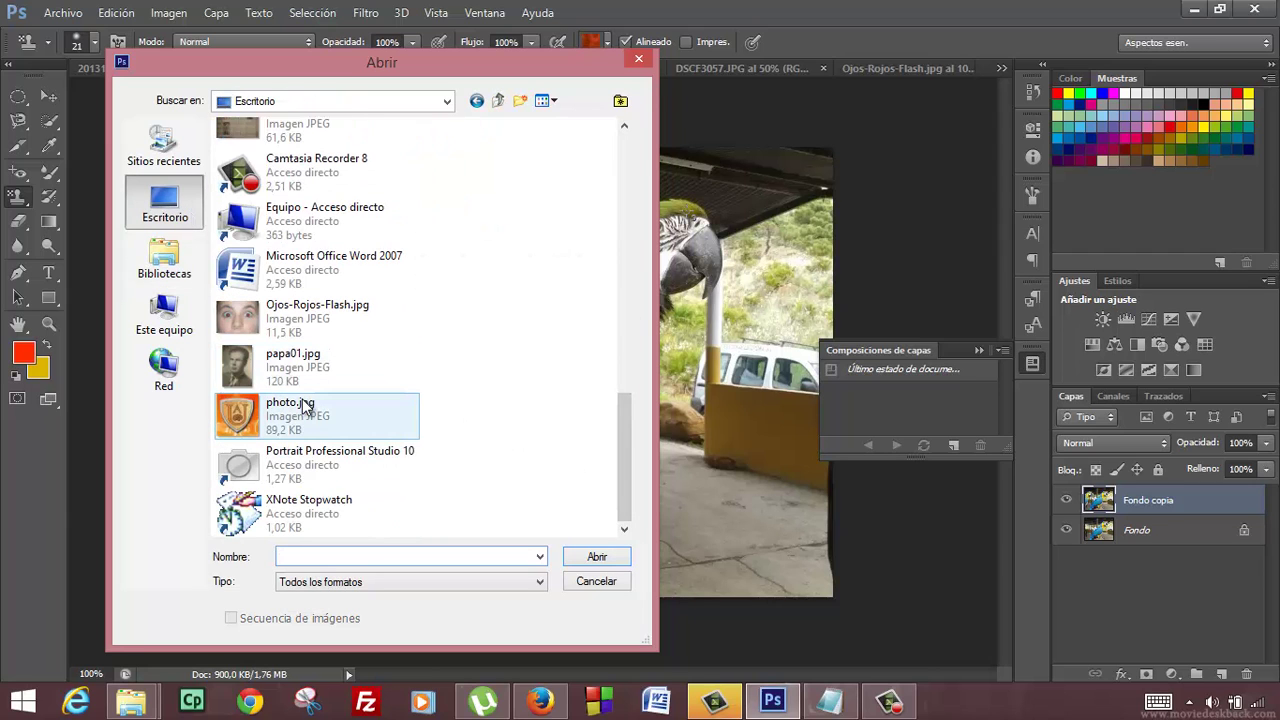
{"action": "double_click", "coordinate": [300, 402]}
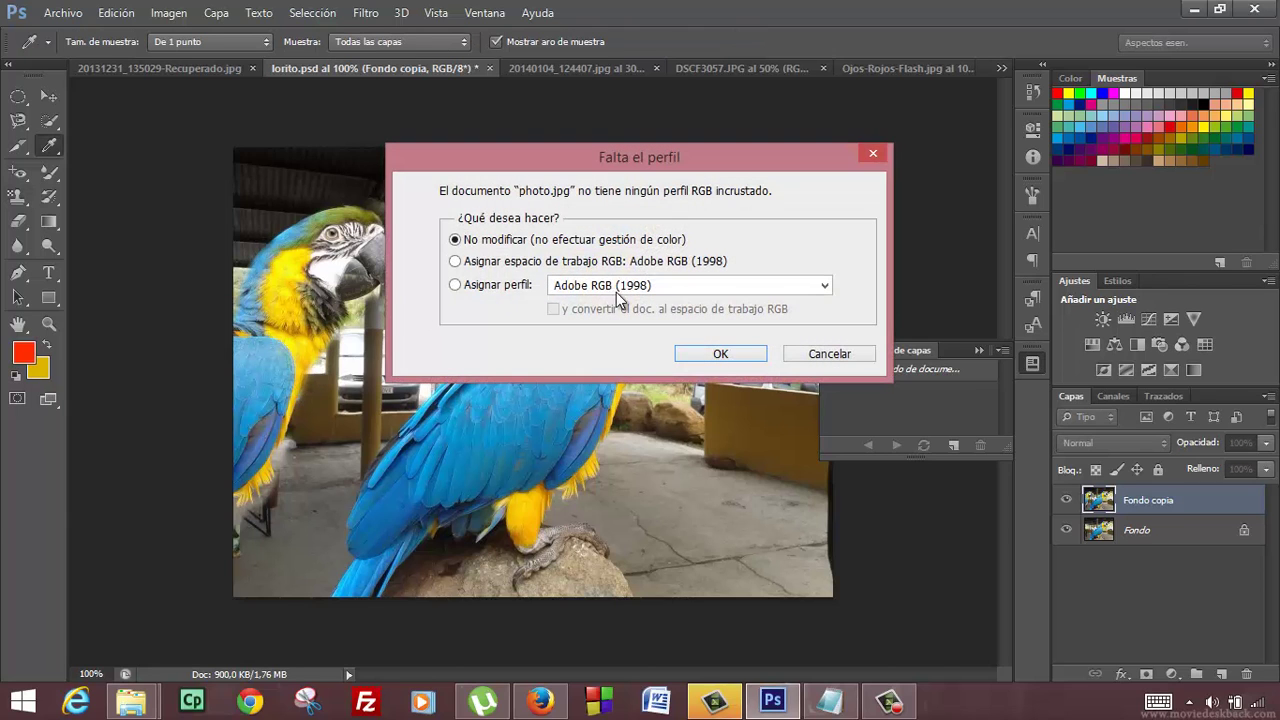
{"action": "left_click", "coordinate": [712, 352]}
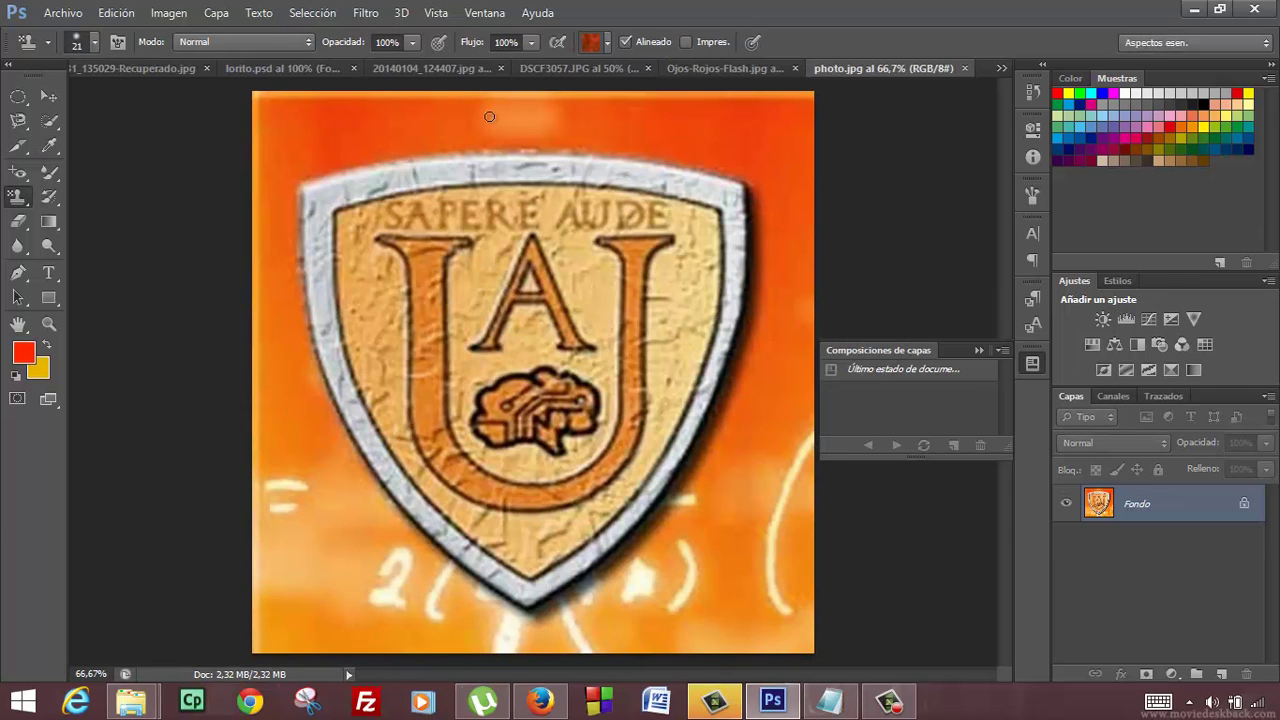
{"action": "left_click", "coordinate": [295, 14]}
{"action": "left_click", "coordinate": [291, 28]}
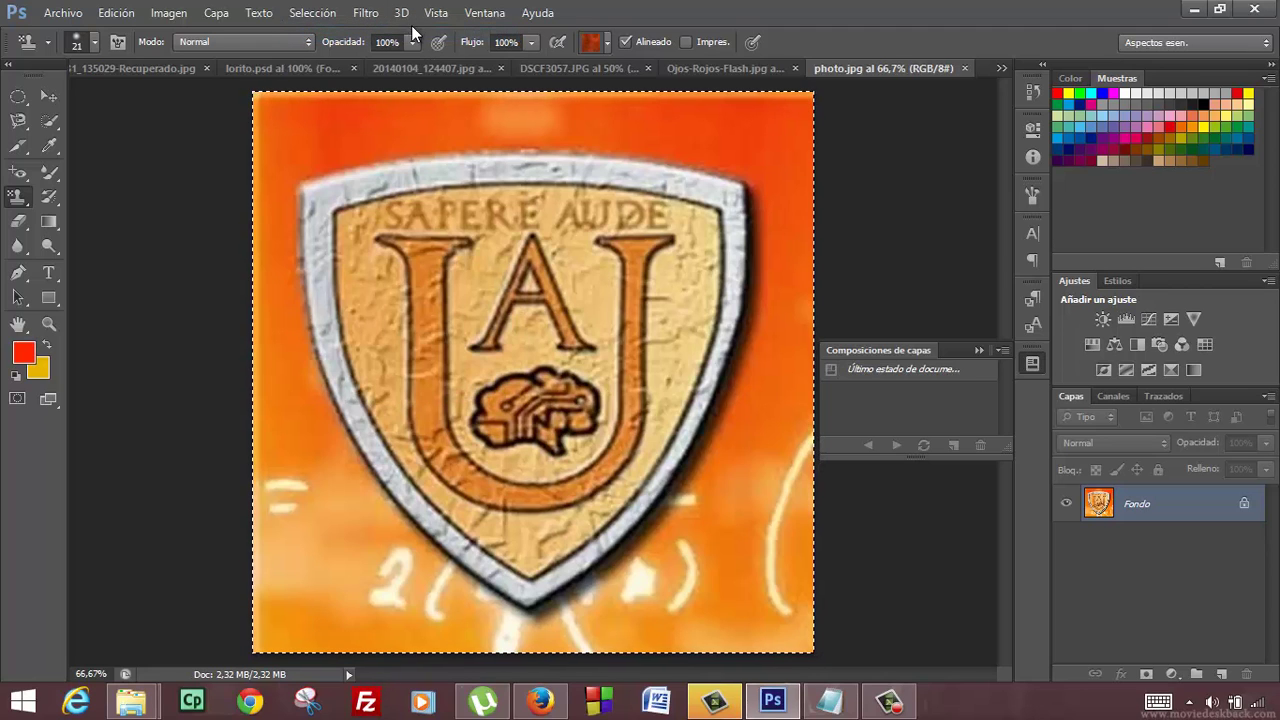
Expand the pattern picker to view all available patterns and its options menu
{"action": "left_click", "coordinate": [607, 43]}
{"action": "scroll", "coordinate": [683, 147], "scroll_direction": "down", "scroll_amount": 1}
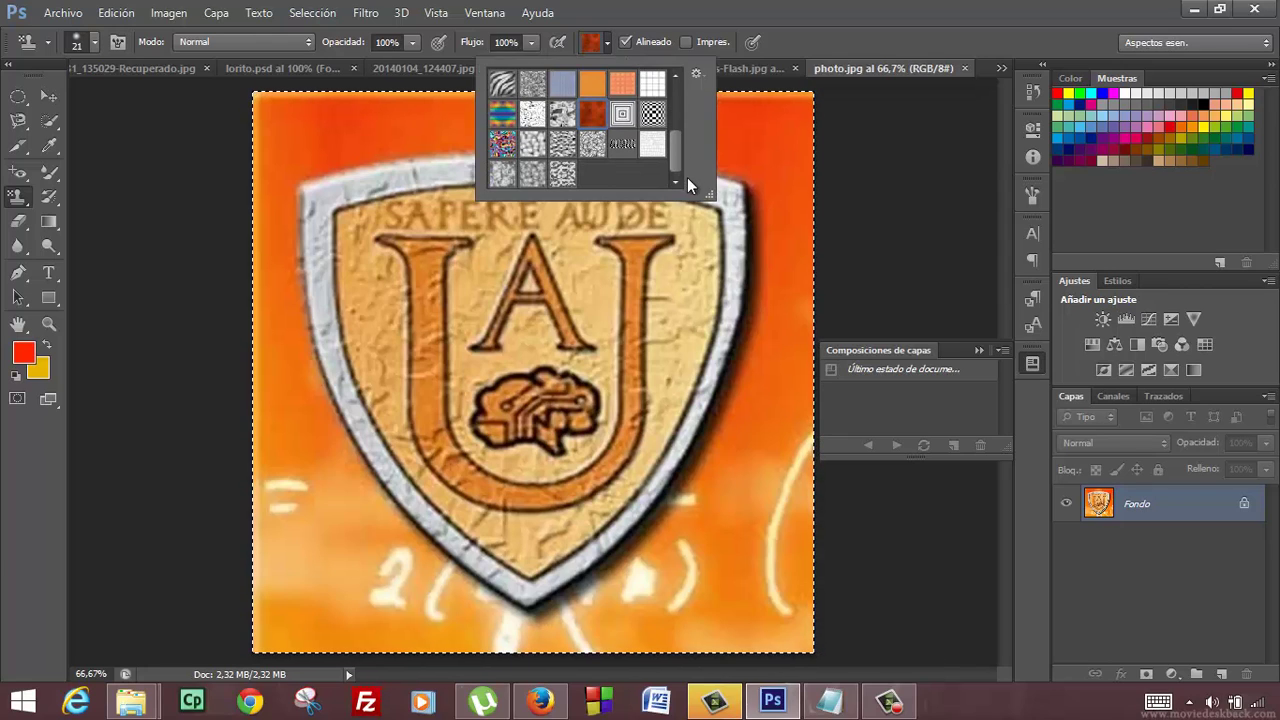
{"action": "left_click_drag", "start_coordinate": [708, 192], "coordinate": [720, 285]}
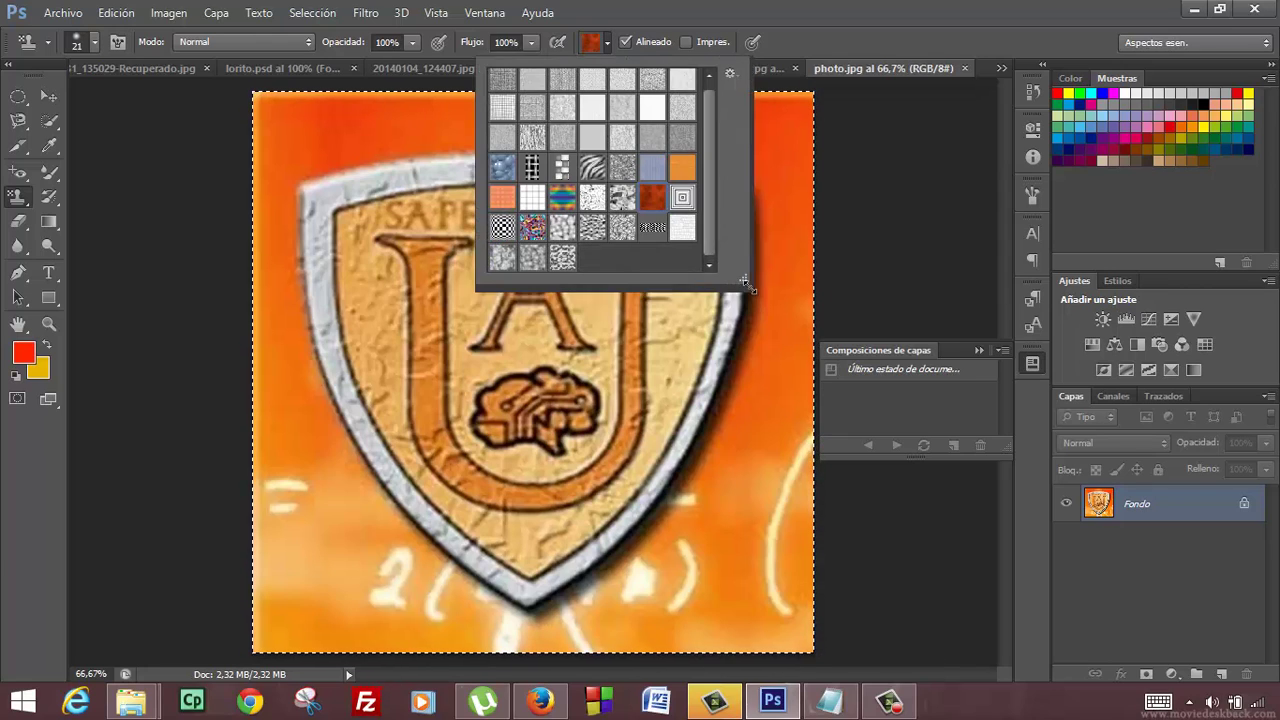
{"action": "left_click", "coordinate": [737, 73]}
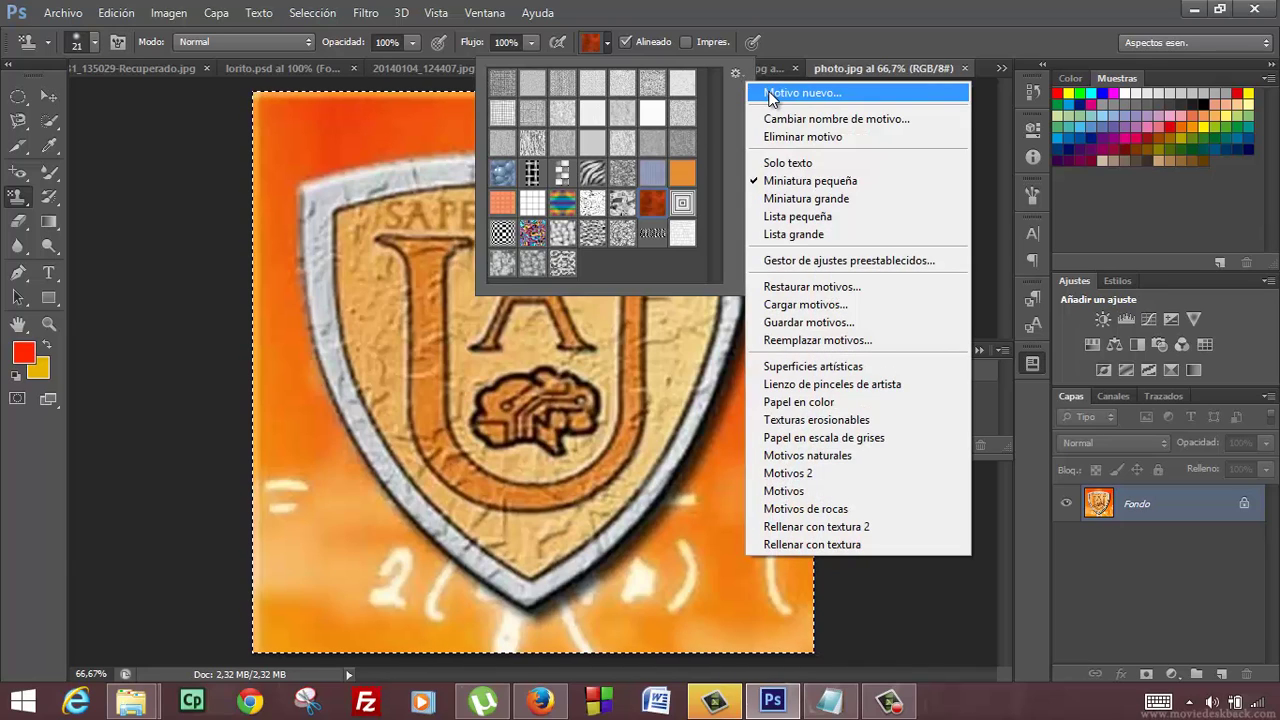
Load Texturas erosionables in place of the current patterns, saving the old set as Motivos sin título.pat
{"action": "left_click", "coordinate": [770, 93]}
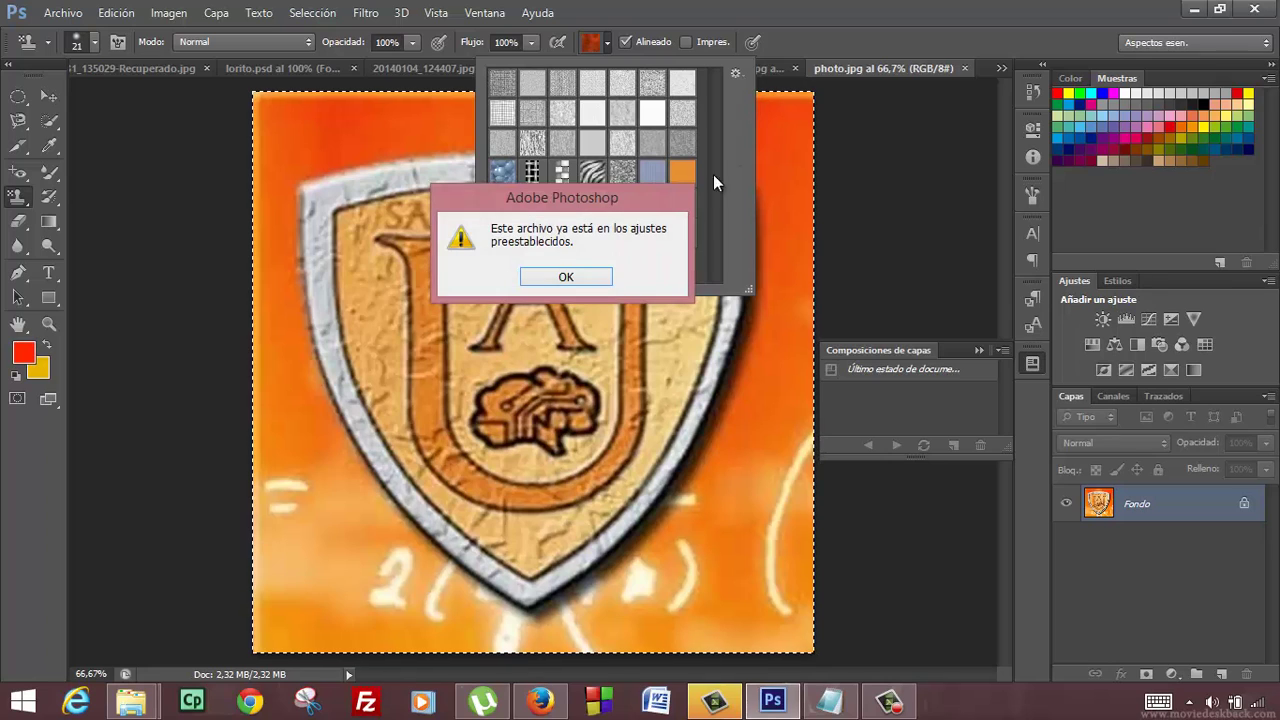
{"action": "left_click", "coordinate": [586, 275]}
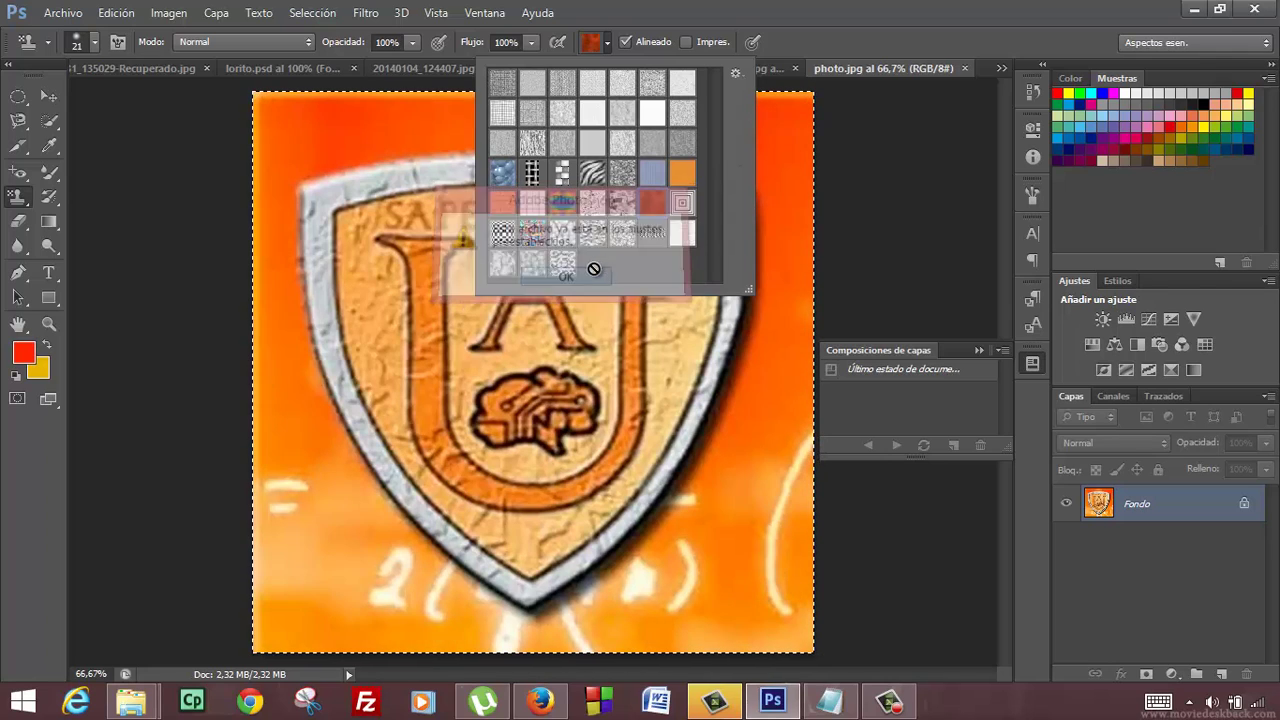
{"action": "left_click", "coordinate": [743, 74]}
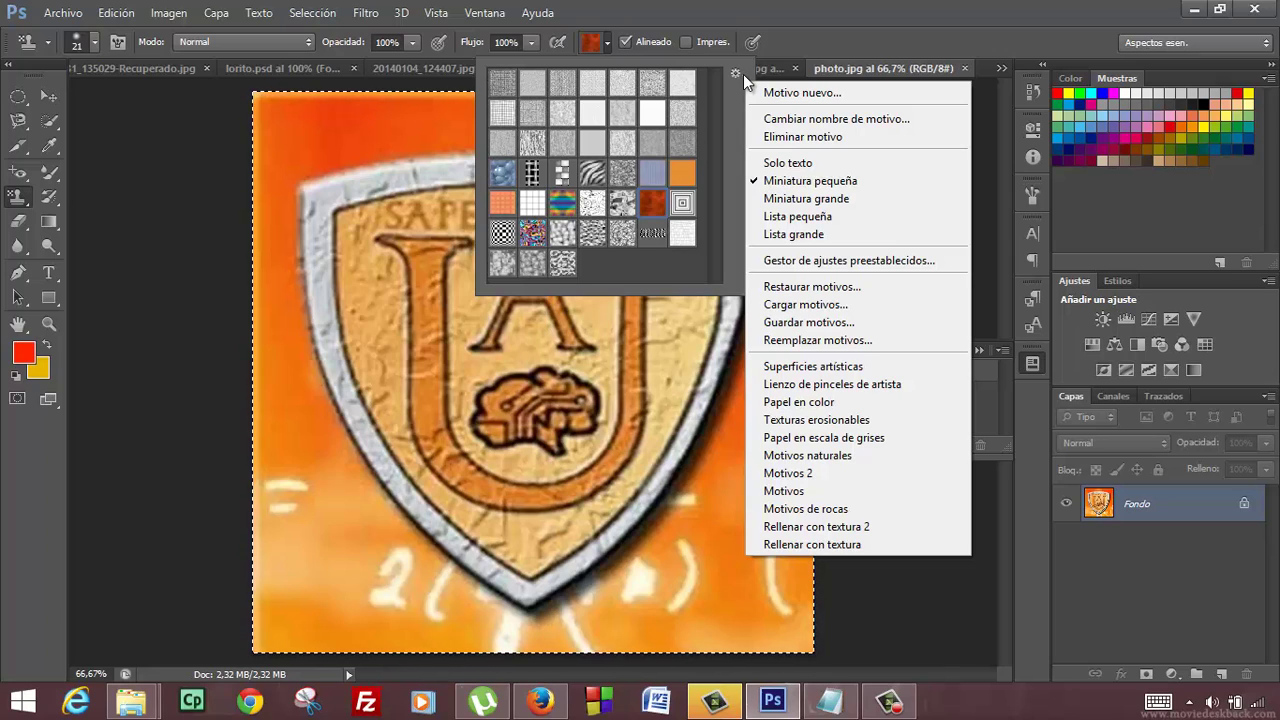
{"action": "left_click", "coordinate": [803, 408]}
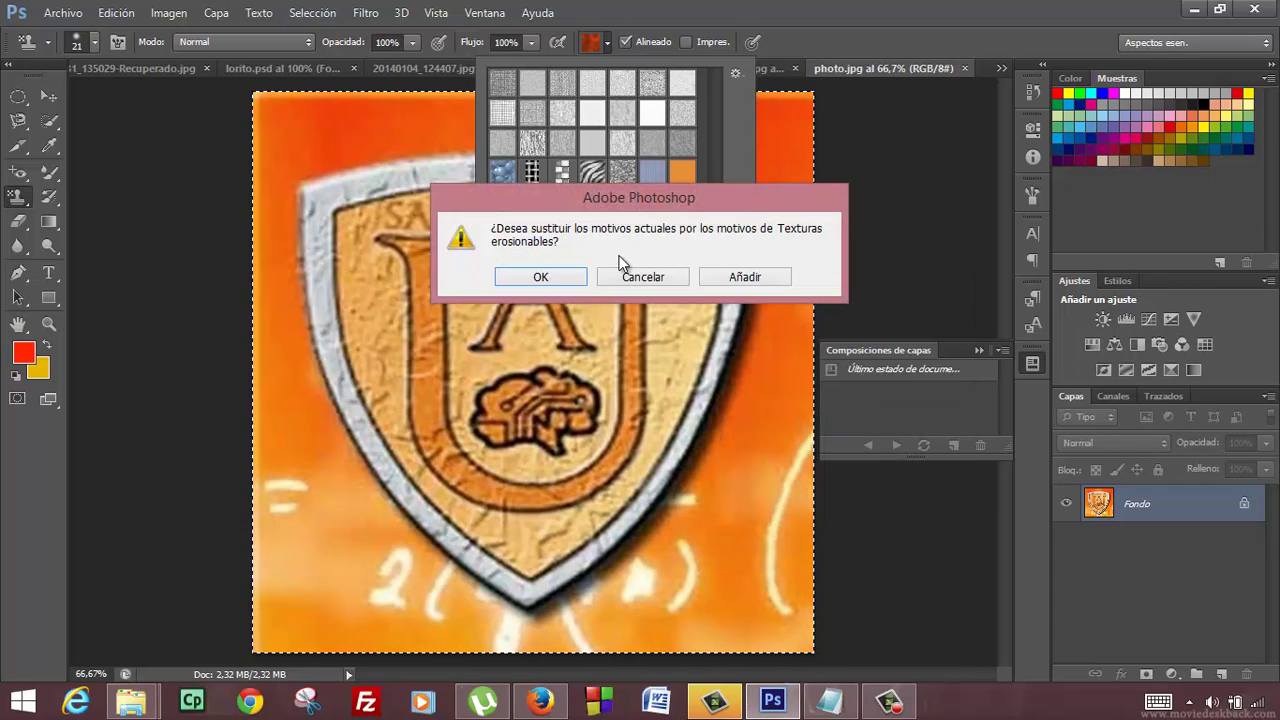
{"action": "left_click", "coordinate": [563, 285]}
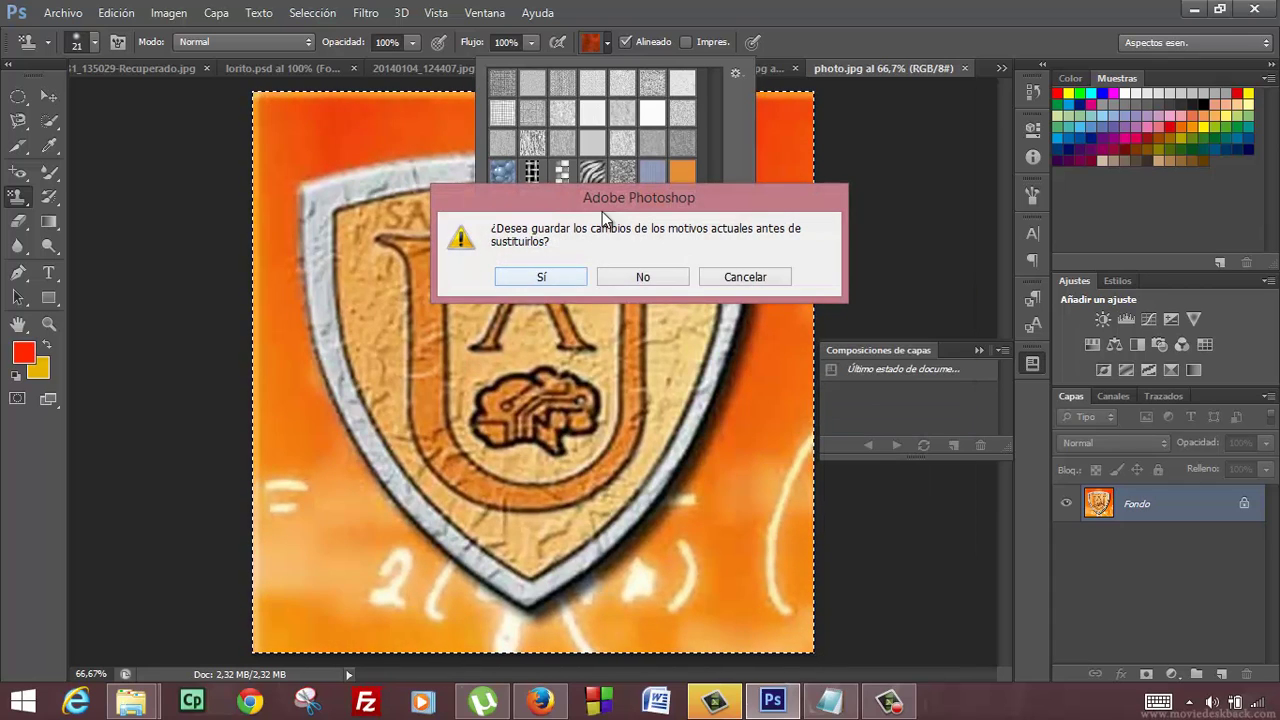
{"action": "left_click", "coordinate": [541, 277]}
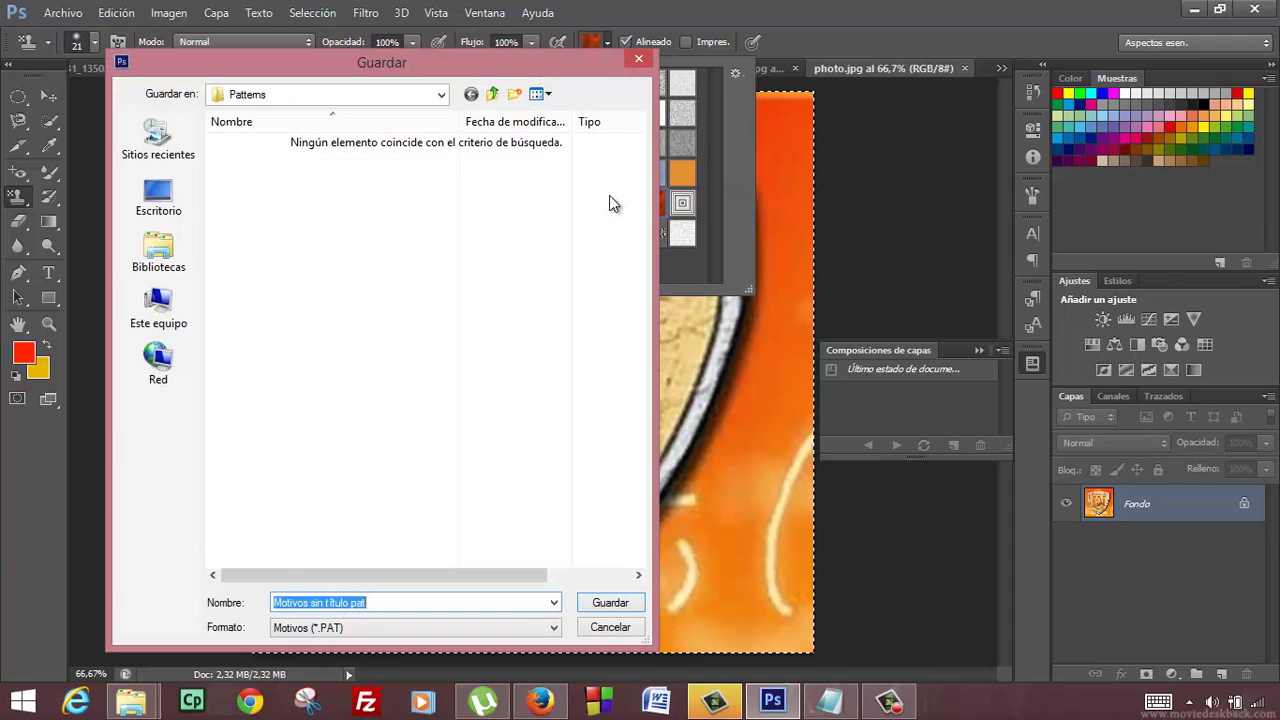
{"action": "left_click", "coordinate": [599, 602]}
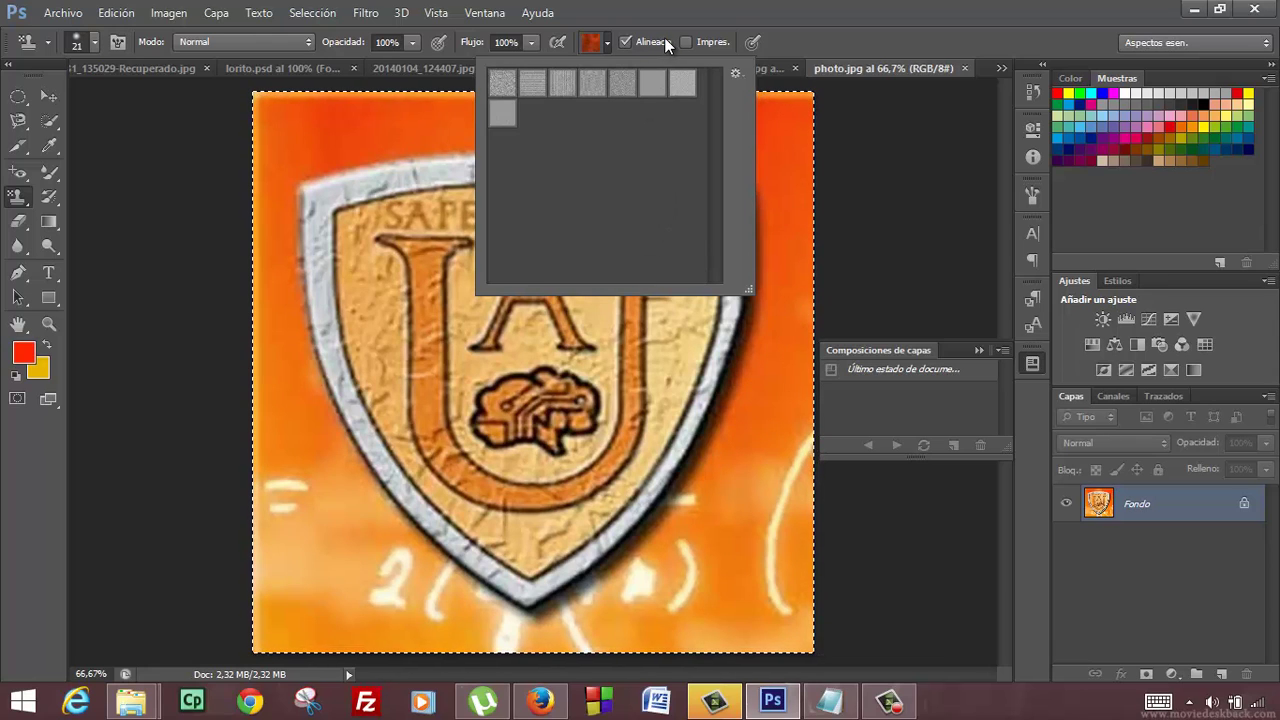
{"action": "left_click", "coordinate": [772, 41]}
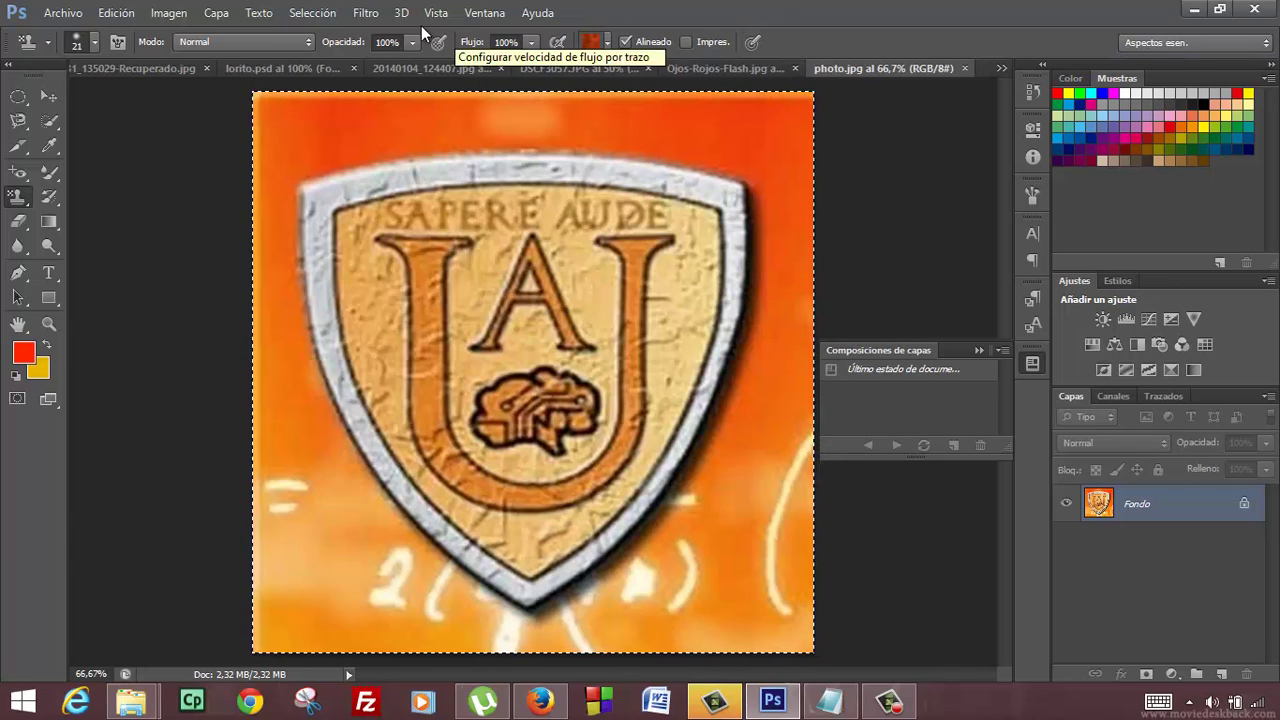
Add the red texture to the erosion set with Motivo nuevo, dismissing the duplicate warning
{"action": "left_click", "coordinate": [607, 41]}
{"action": "left_click", "coordinate": [716, 73]}
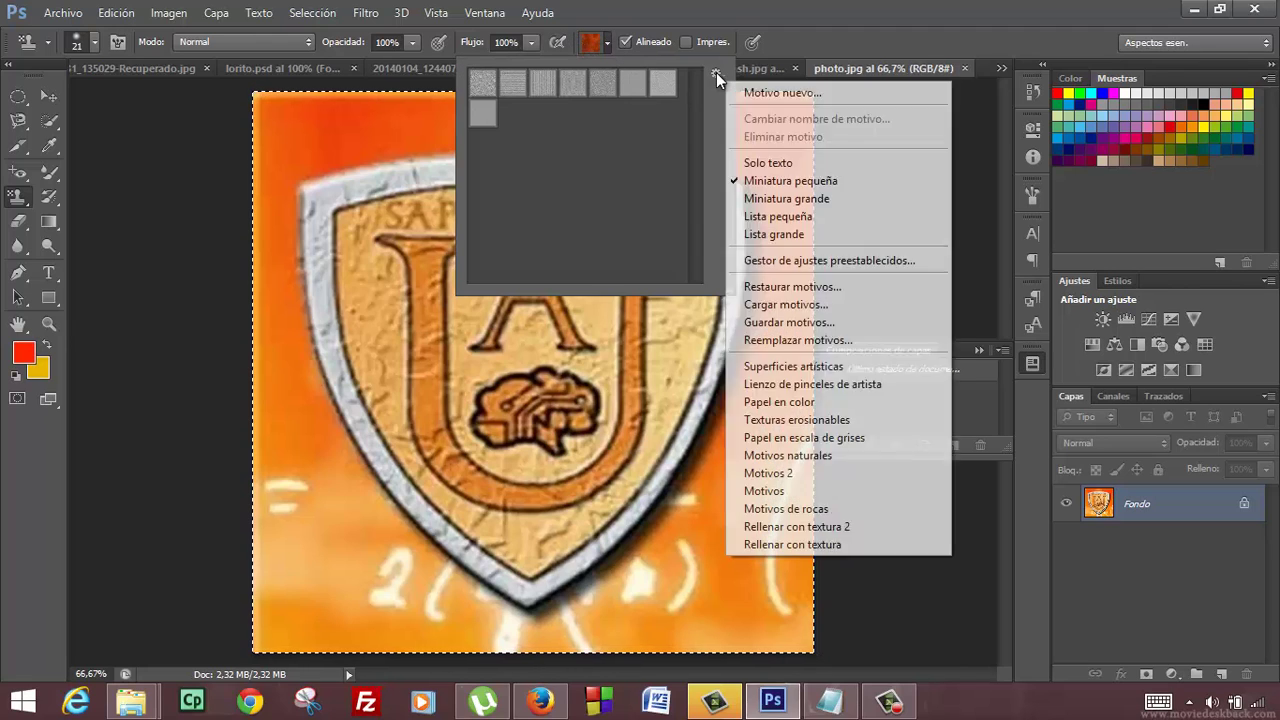
{"action": "left_click", "coordinate": [743, 92]}
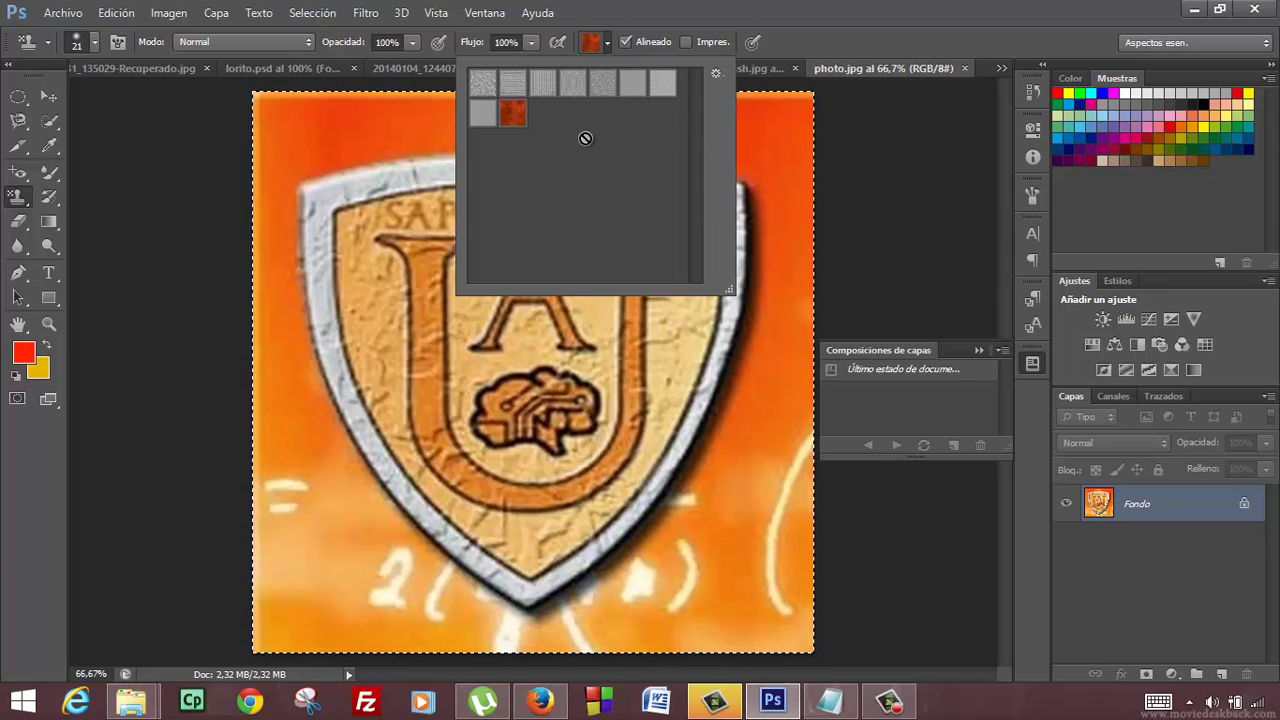
{"action": "left_click", "coordinate": [608, 47]}
{"action": "left_click", "coordinate": [608, 47]}
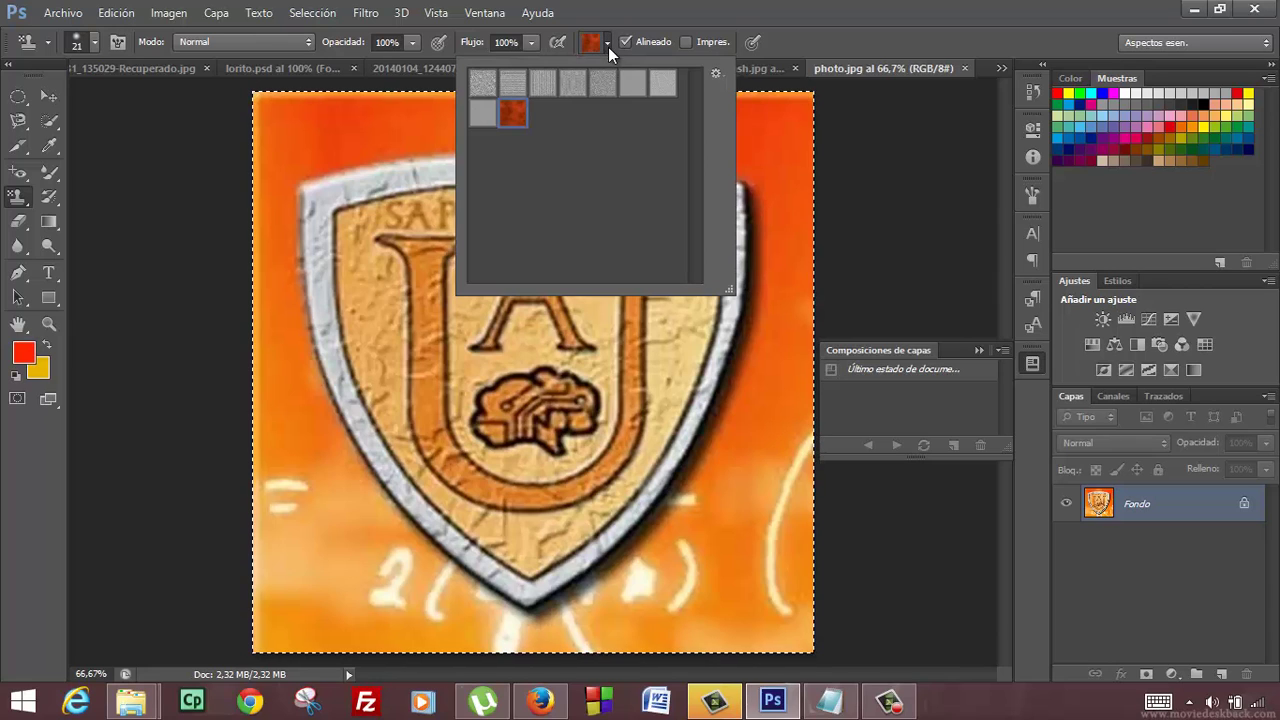
{"action": "left_click", "coordinate": [716, 75]}
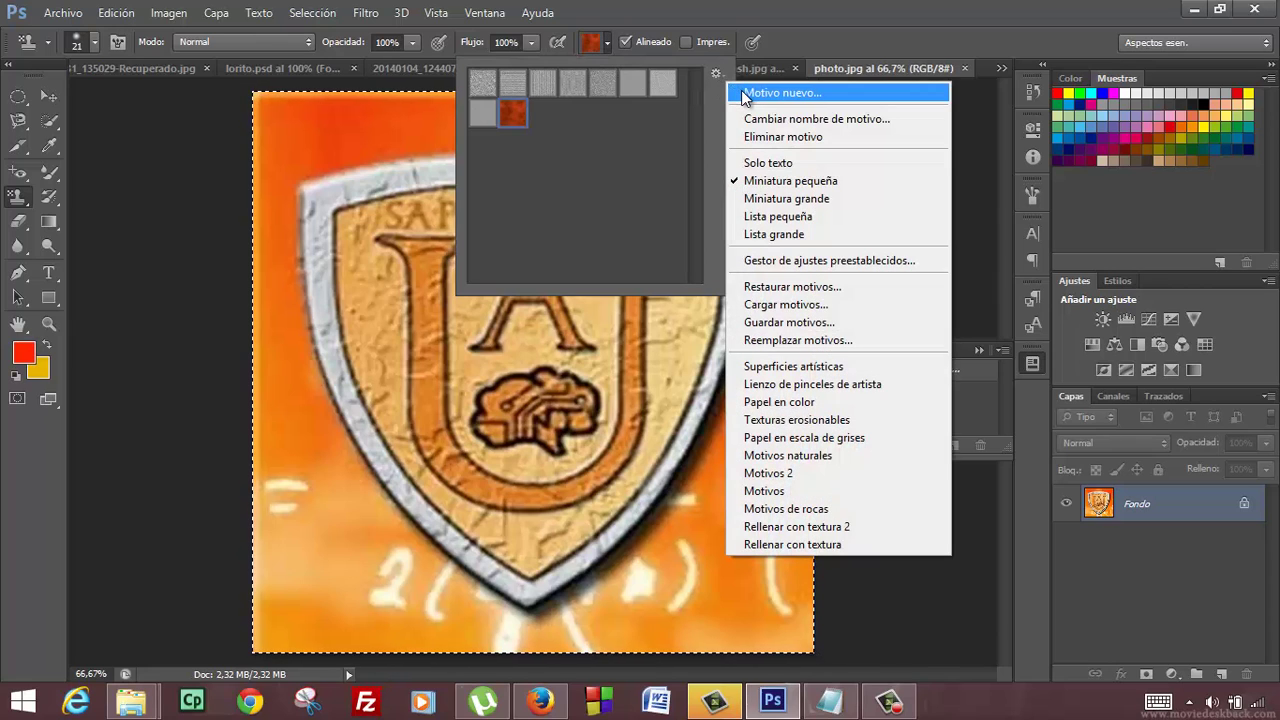
{"action": "left_click", "coordinate": [745, 93]}
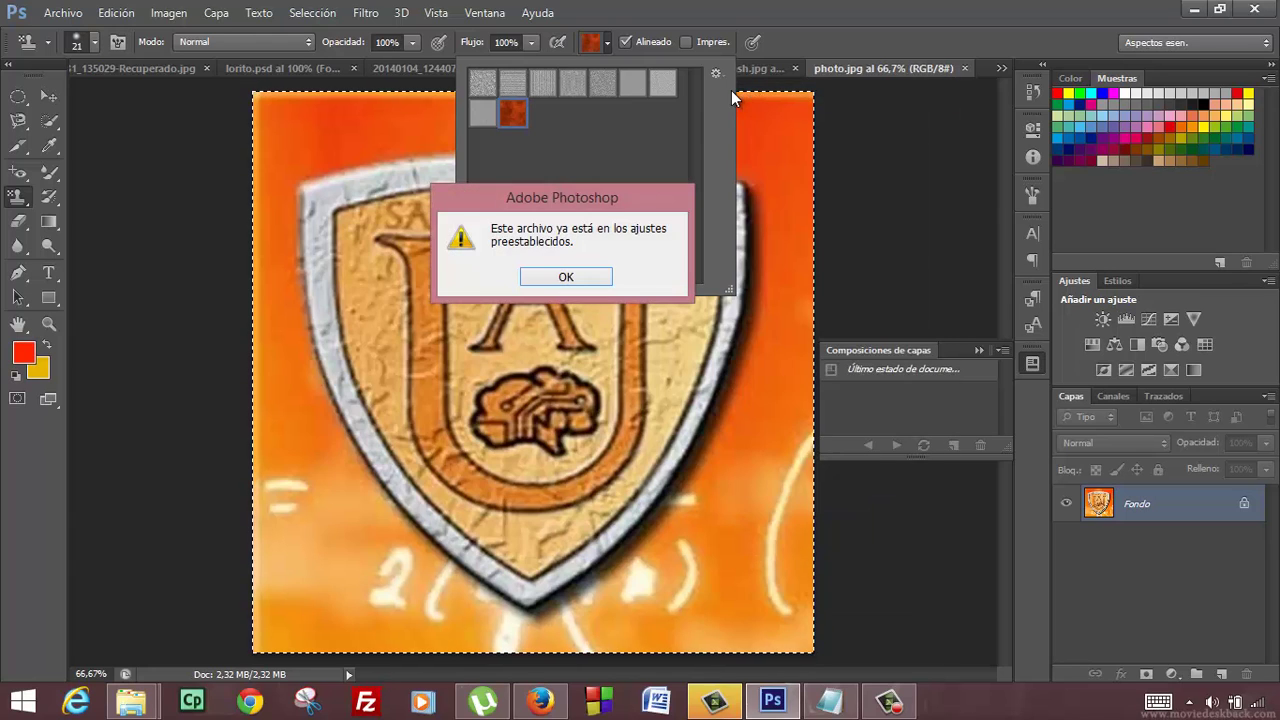
{"action": "left_click", "coordinate": [590, 278]}
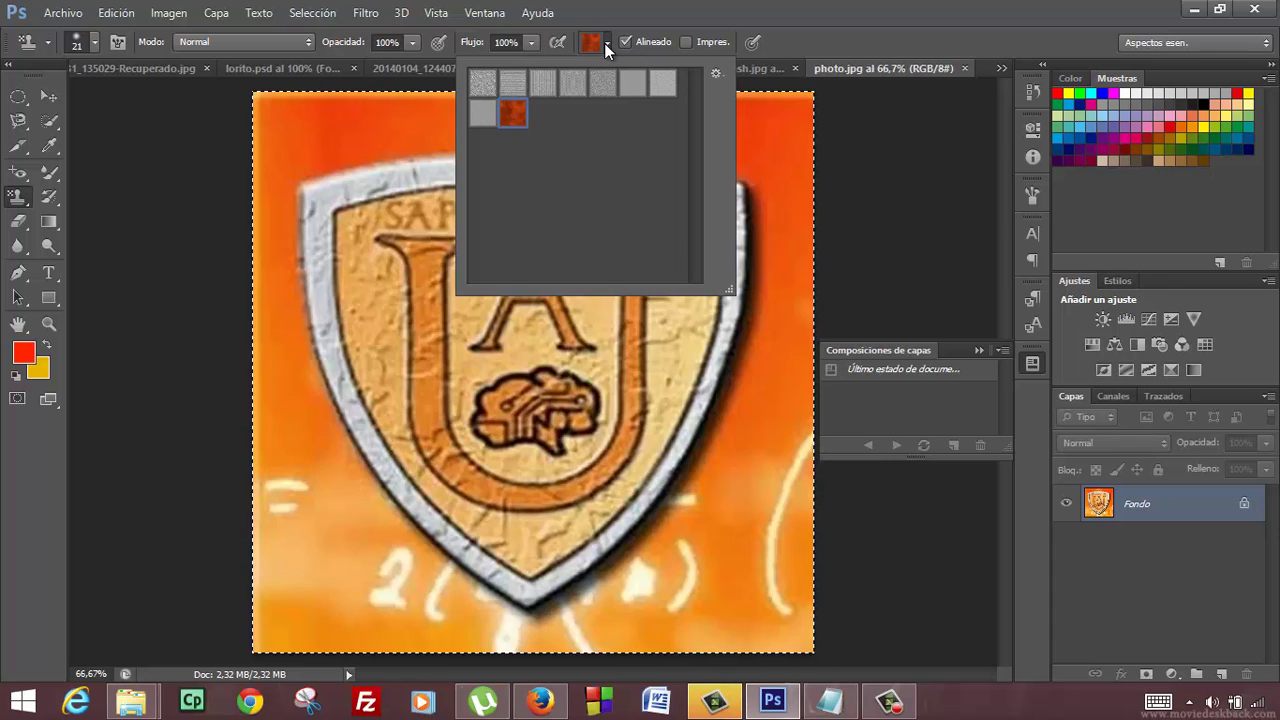
{"action": "left_click", "coordinate": [116, 13]}
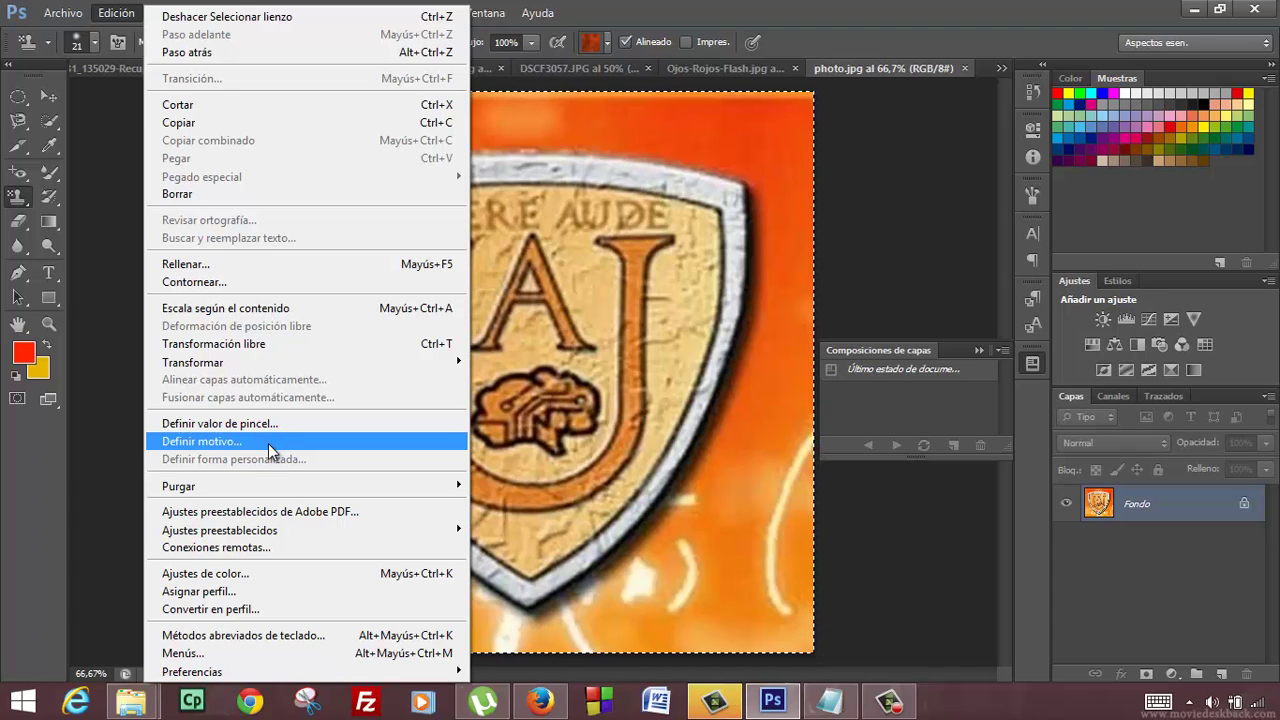
Define the shield logo as pattern 'au', check it in the picker, and return to lorito.psd
{"action": "left_click", "coordinate": [268, 443]}
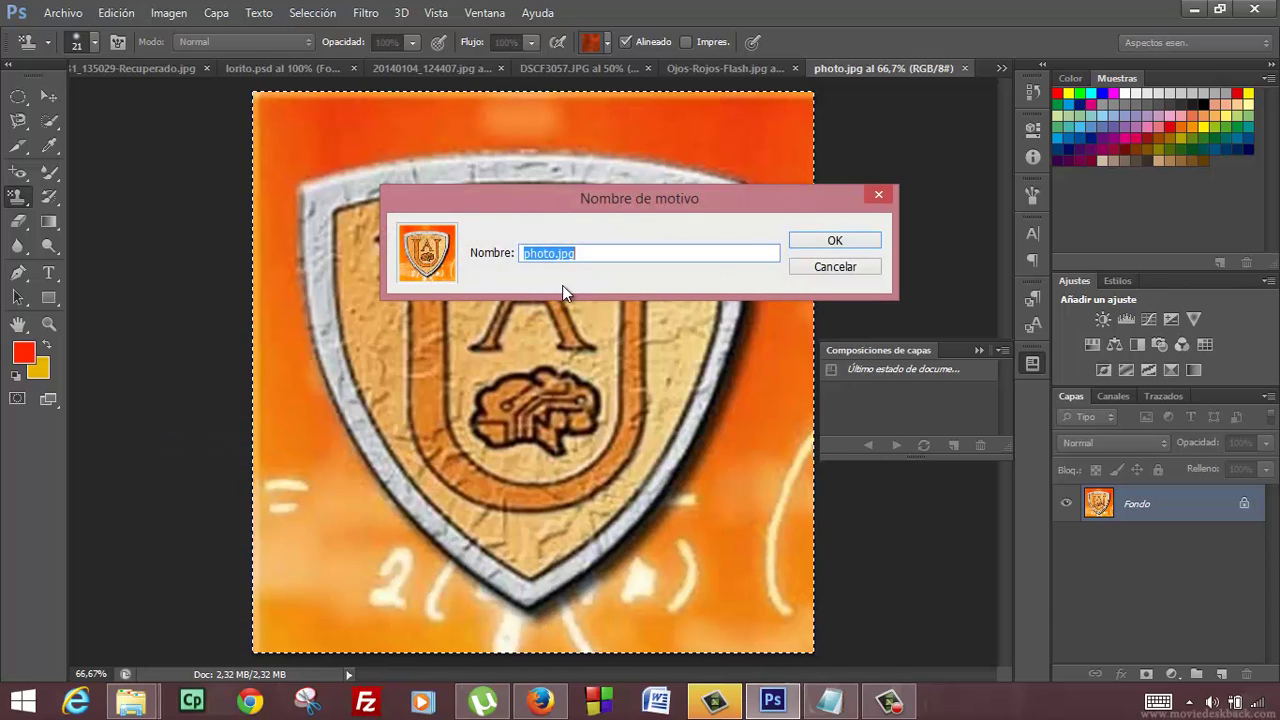
{"action": "type", "text": "au"}
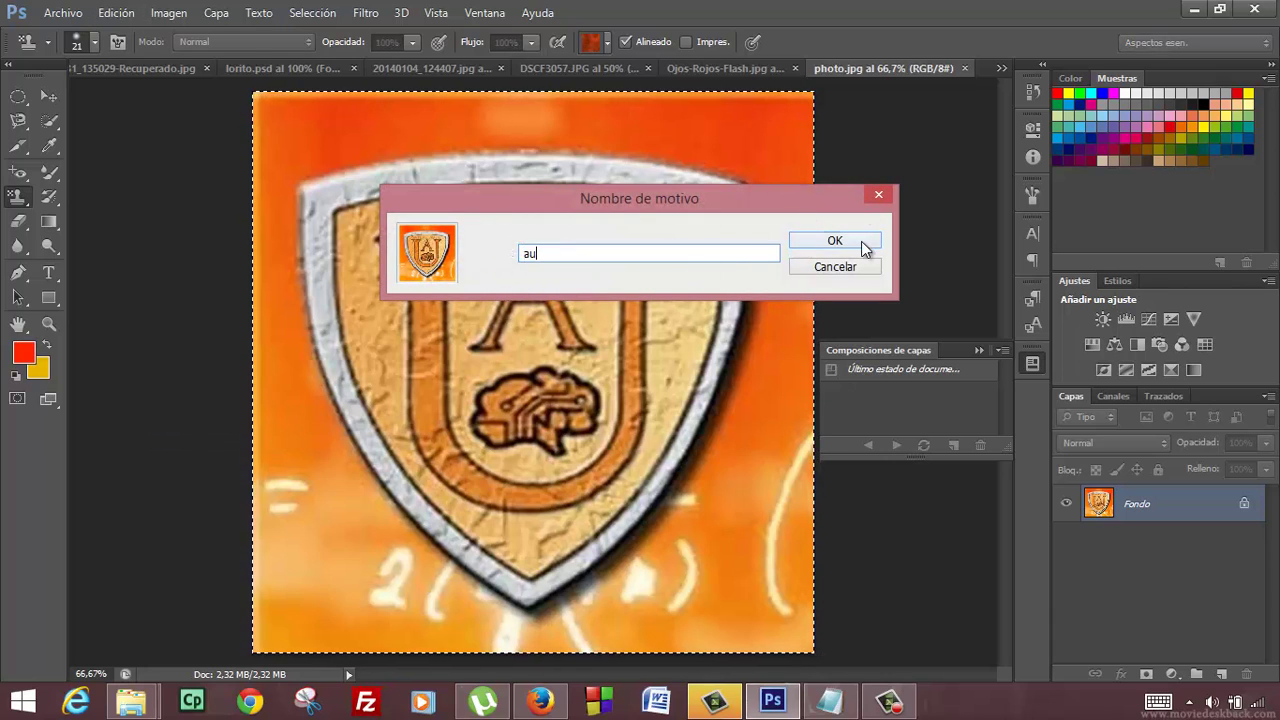
{"action": "left_click", "coordinate": [860, 244]}
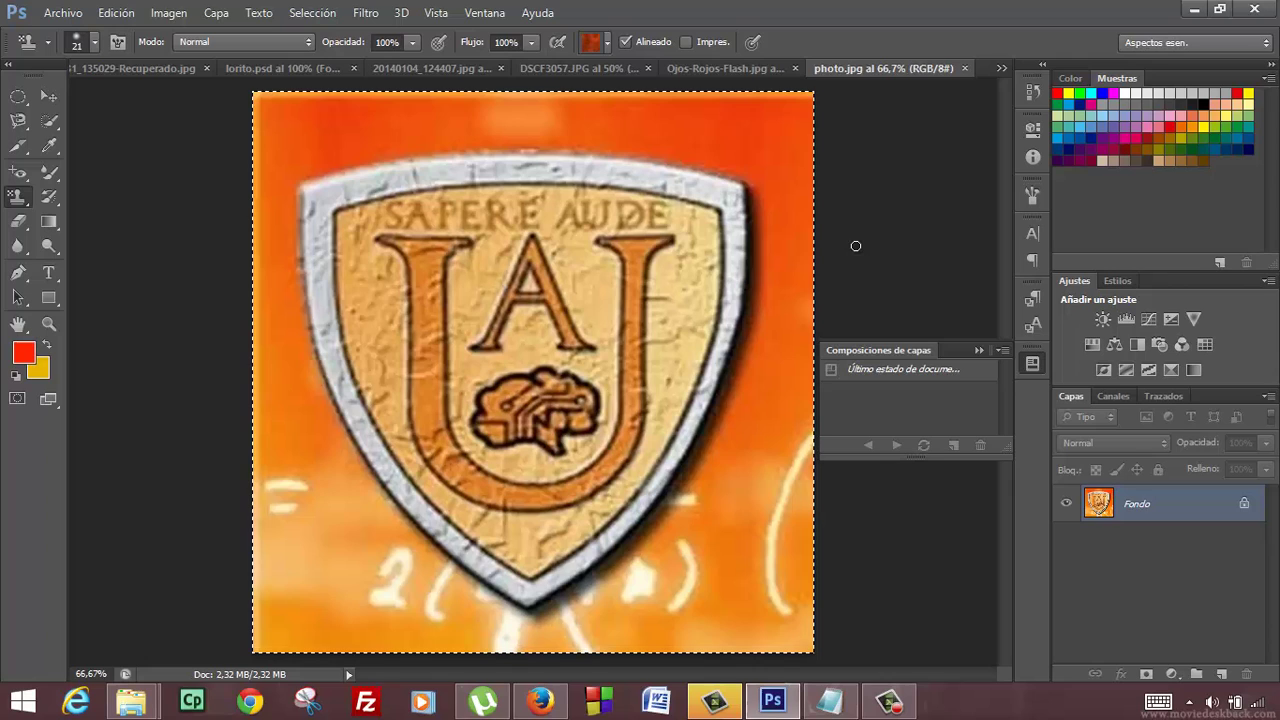
{"action": "left_click", "coordinate": [607, 44]}
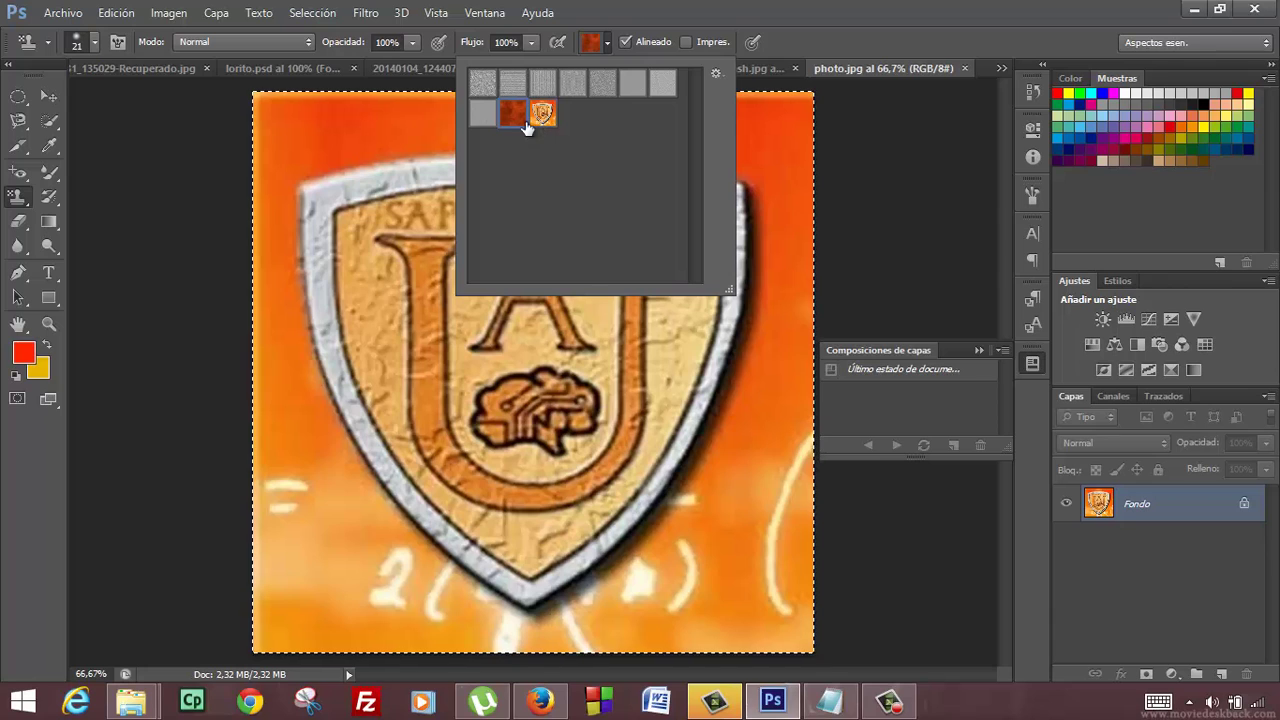
{"action": "left_click", "coordinate": [261, 62]}
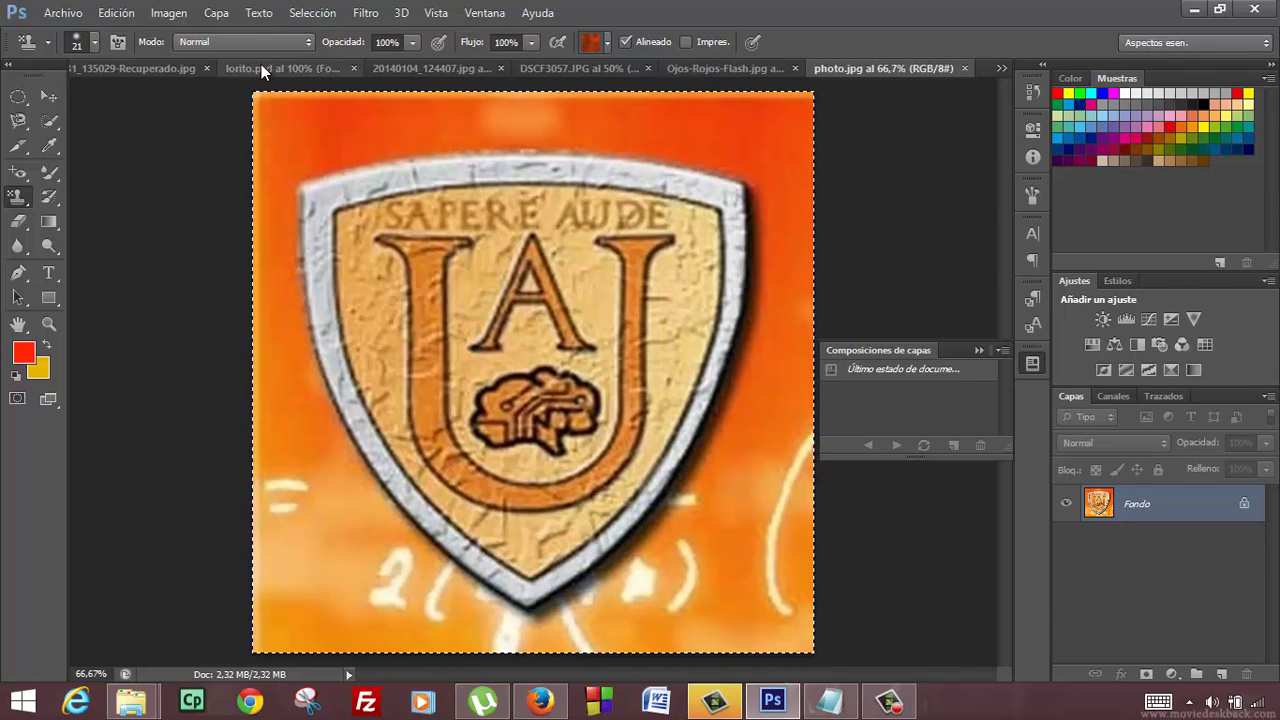
{"action": "left_click", "coordinate": [260, 68]}
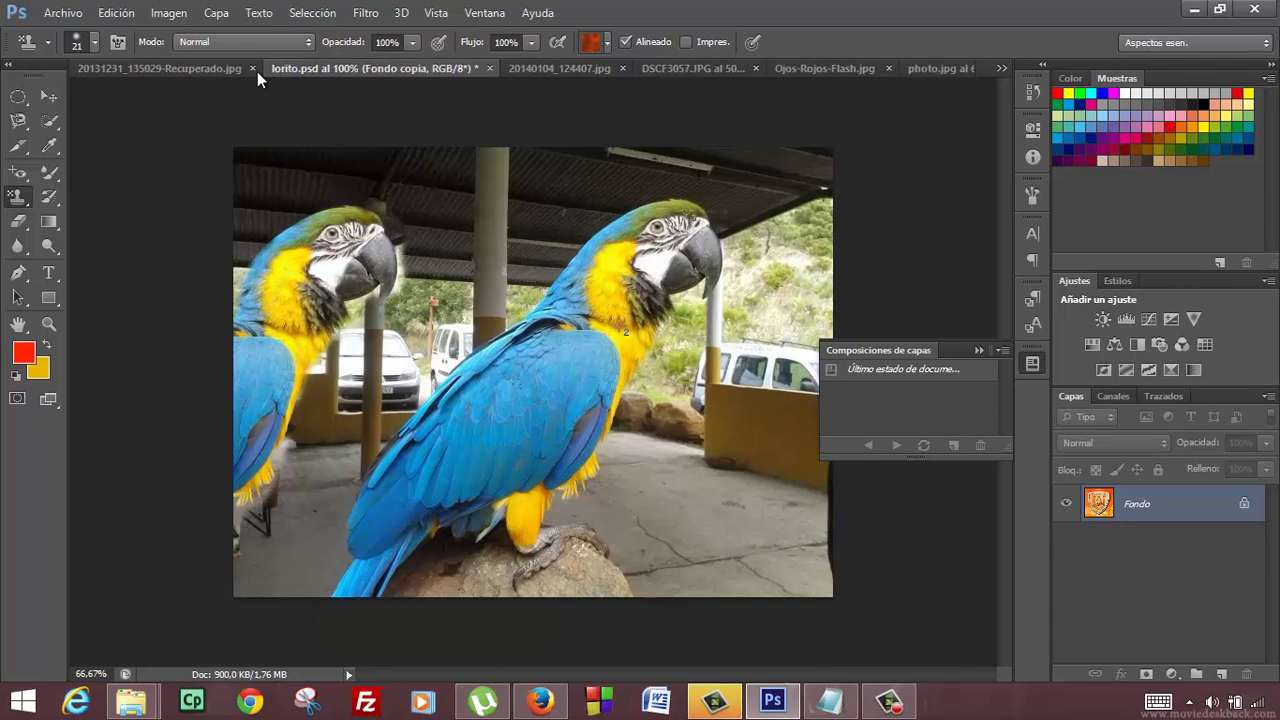
Select the shield pattern for the Pattern Stamp, paint a test stroke, then undo it
{"action": "left_click", "coordinate": [609, 40]}
{"action": "left_click", "coordinate": [544, 113]}
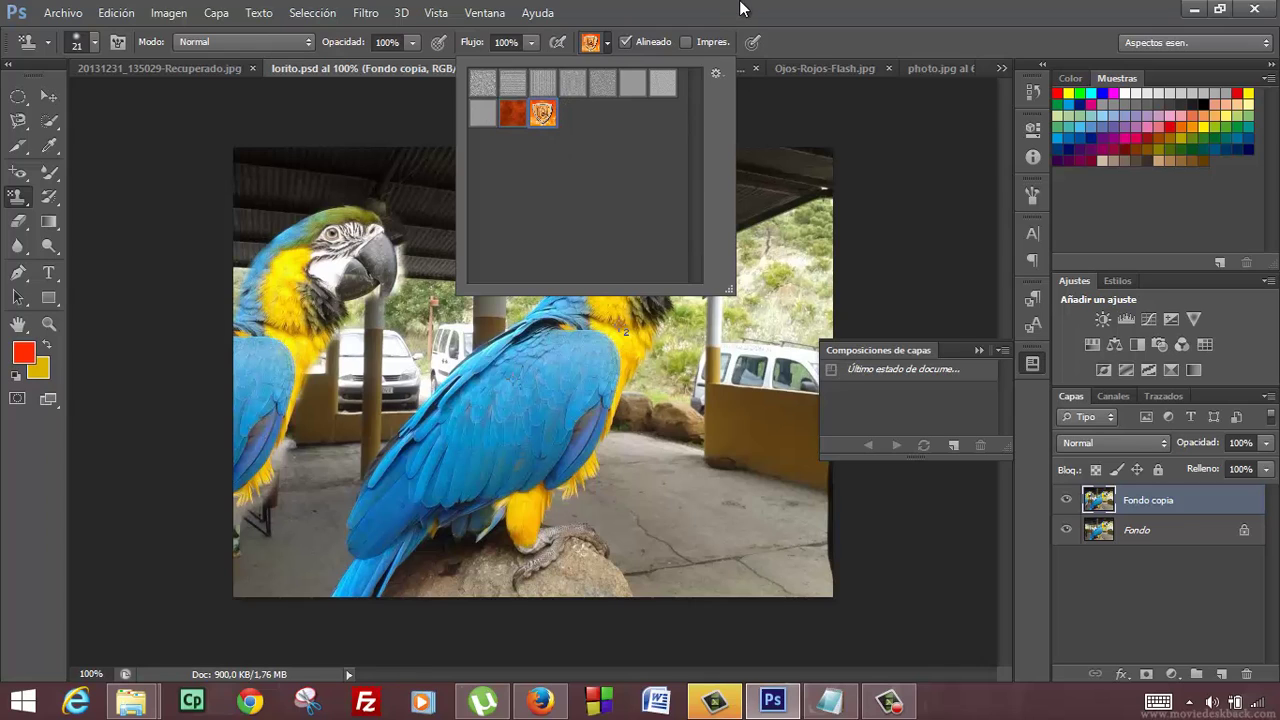
{"action": "left_click", "coordinate": [608, 42]}
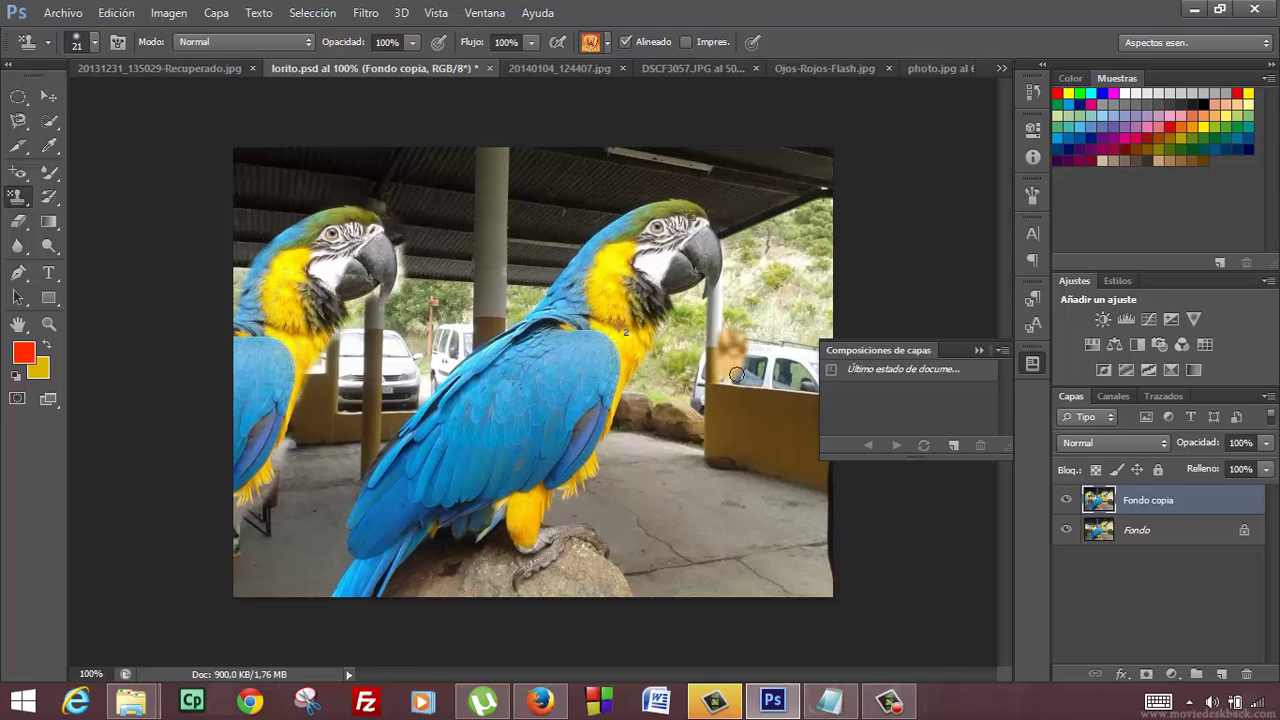
{"action": "mouse_move", "coordinate": [731, 372]}
{"action": "left_mouse_down"}
{"action": "mouse_move", "coordinate": [702, 282]}
{"action": "mouse_move", "coordinate": [567, 211]}
{"action": "mouse_move", "coordinate": [604, 203]}
{"action": "mouse_move", "coordinate": [668, 327]}
{"action": "mouse_move", "coordinate": [477, 380]}
{"action": "mouse_move", "coordinate": [511, 299]}
{"action": "mouse_move", "coordinate": [535, 392]}
{"action": "mouse_move", "coordinate": [572, 425]}
{"action": "mouse_move", "coordinate": [534, 465]}
{"action": "mouse_move", "coordinate": [483, 404]}
{"action": "mouse_move", "coordinate": [448, 470]}
{"action": "mouse_move", "coordinate": [680, 410]}
{"action": "mouse_move", "coordinate": [740, 450]}
{"action": "mouse_move", "coordinate": [505, 510]}
{"action": "mouse_move", "coordinate": [410, 475]}
{"action": "mouse_move", "coordinate": [390, 390]}
{"action": "mouse_move", "coordinate": [411, 413]}
{"action": "mouse_move", "coordinate": [400, 390]}
{"action": "mouse_move", "coordinate": [425, 530]}
{"action": "mouse_move", "coordinate": [530, 560]}
{"action": "mouse_move", "coordinate": [424, 565]}
{"action": "mouse_move", "coordinate": [480, 560]}
{"action": "mouse_move", "coordinate": [660, 480]}
{"action": "mouse_move", "coordinate": [690, 505]}
{"action": "mouse_move", "coordinate": [760, 260]}
{"action": "mouse_move", "coordinate": [640, 180]}
{"action": "mouse_move", "coordinate": [760, 170]}
{"action": "mouse_move", "coordinate": [433, 202]}
{"action": "mouse_move", "coordinate": [489, 282]}
{"action": "mouse_move", "coordinate": [560, 253]}
{"action": "left_mouse_up"}
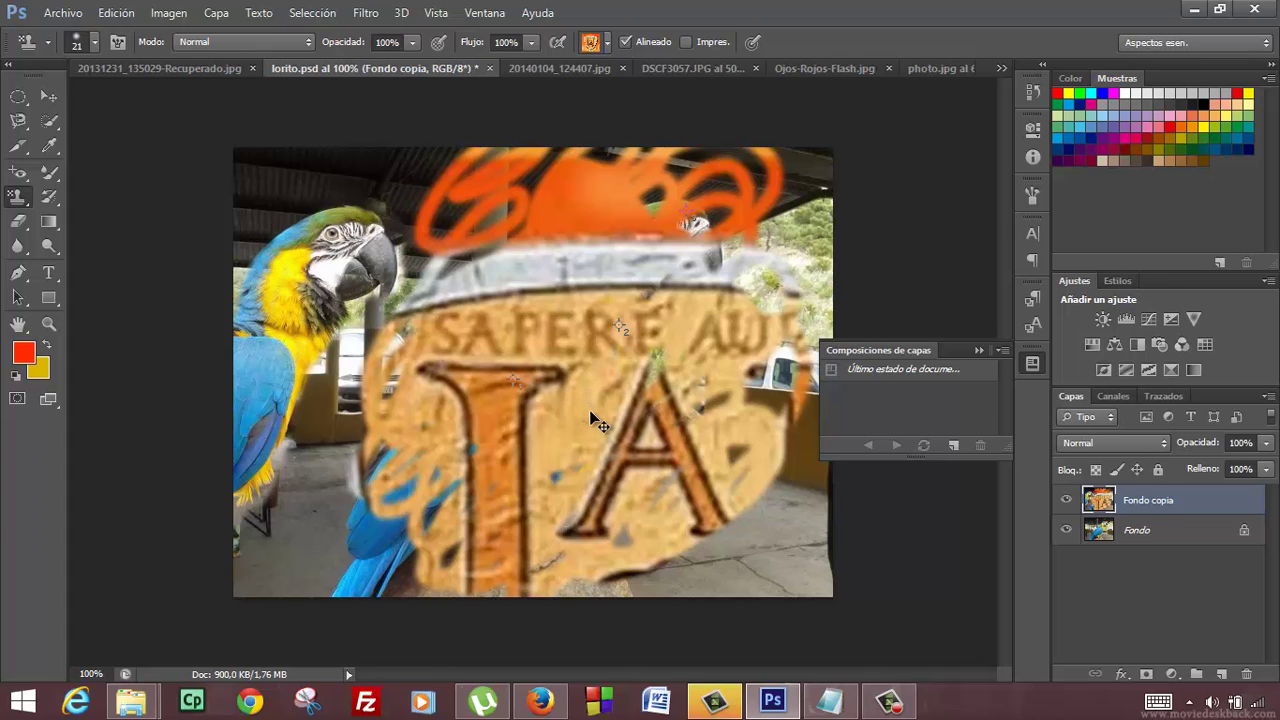
{"action": "key", "text": "ctrl+alt+z"}
{"action": "key", "text": "ctrl+alt+z"}
{"action": "key", "text": "ctrl+alt+z"}
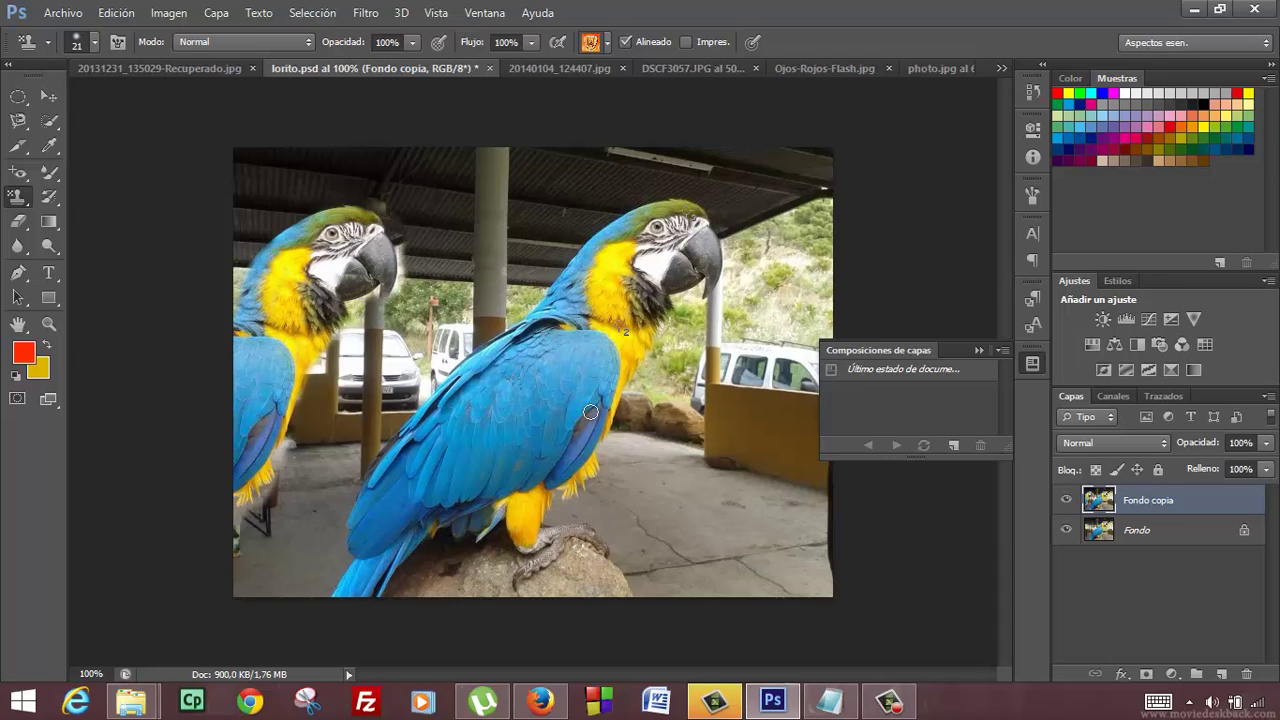
Choose Herramienta Pincel de historia from the stamp tool group's flyout
{"action": "left_click", "coordinate": [610, 43]}
{"action": "left_click", "coordinate": [610, 43]}
{"action": "right_click", "coordinate": [20, 200]}
{"action": "left_click", "coordinate": [27, 183]}
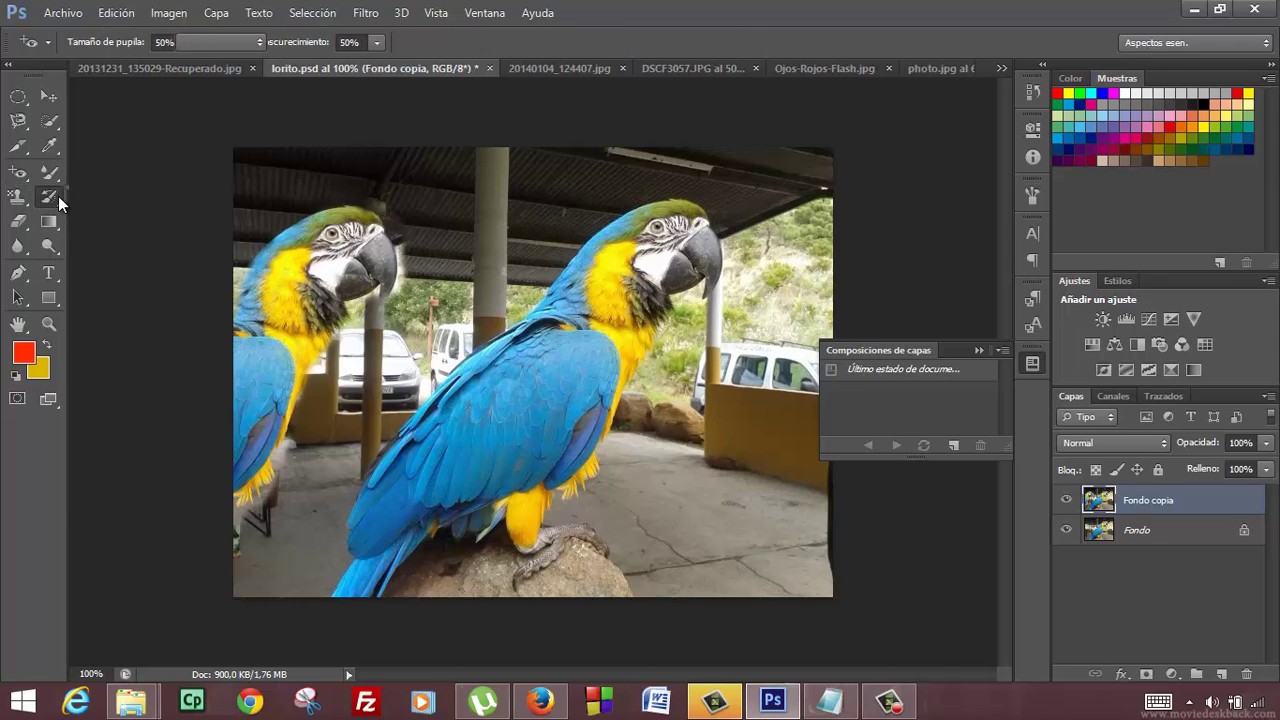
{"action": "left_click", "coordinate": [56, 196]}
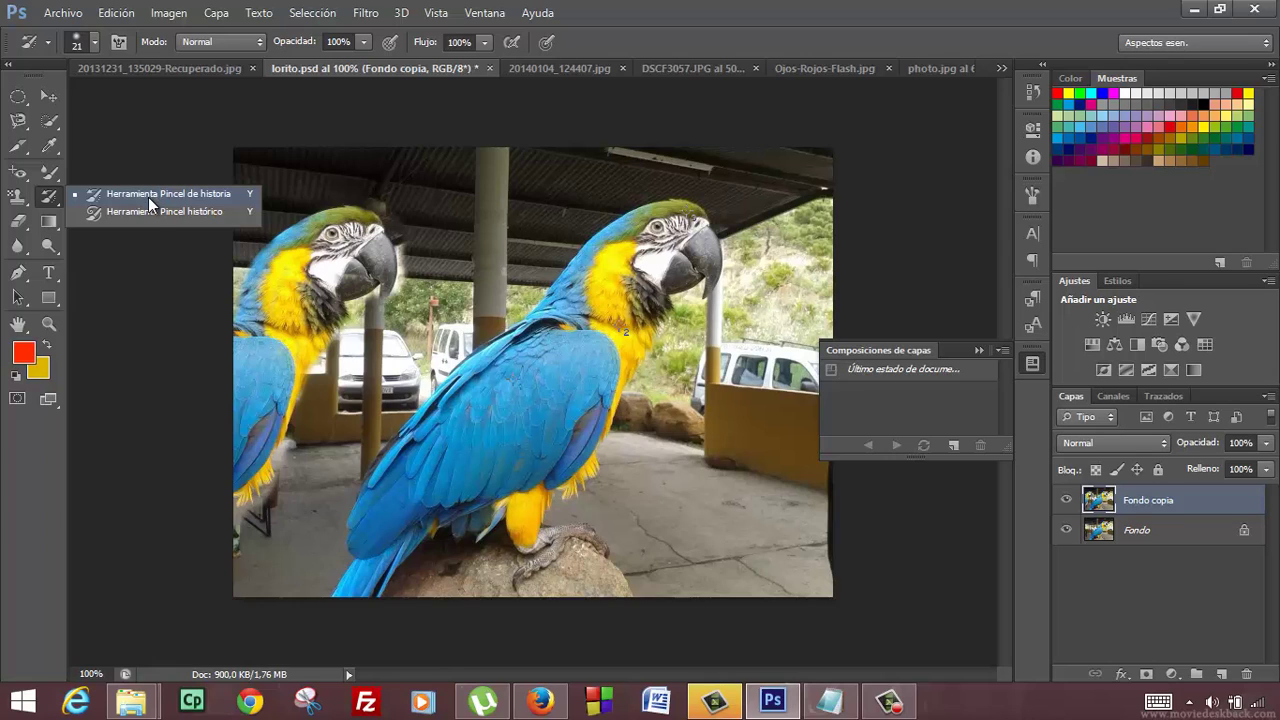
Pick the standard Eraser, hide the Fondo layer, and undo a test erase on the right parrot
{"action": "left_click", "coordinate": [20, 224]}
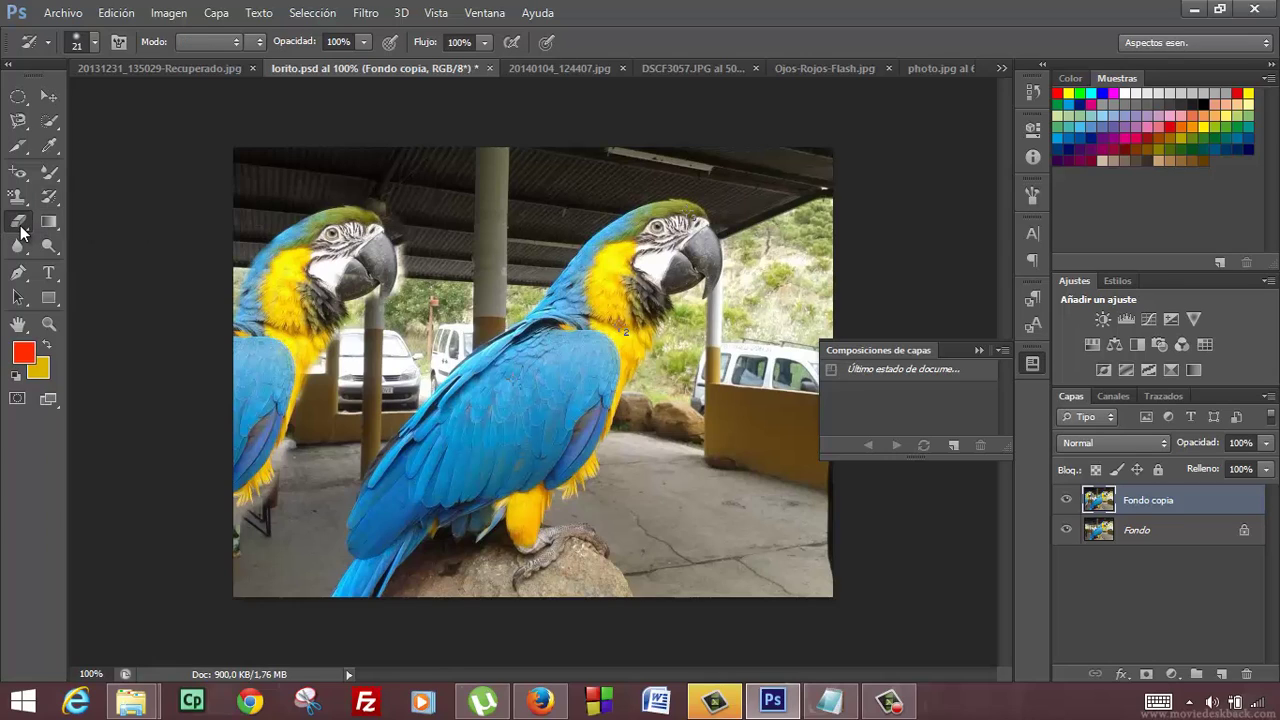
{"action": "right_click", "coordinate": [21, 228]}
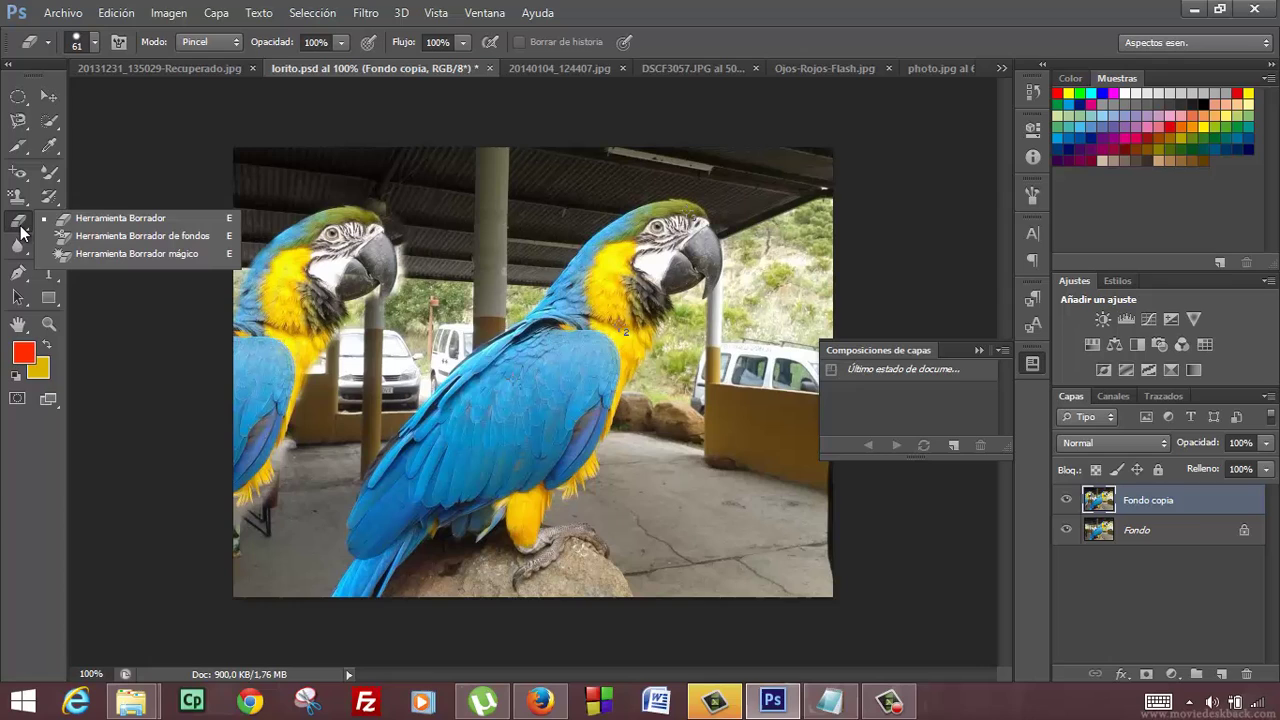
{"action": "left_click", "coordinate": [144, 218]}
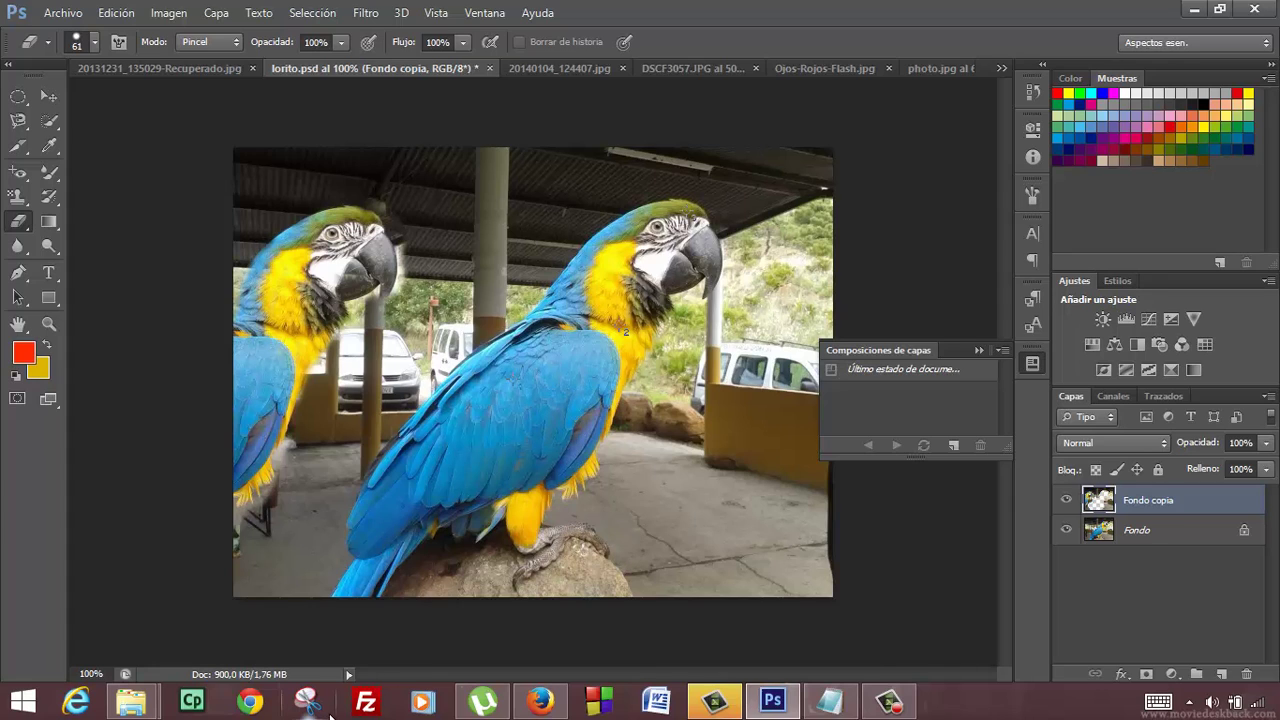
{"action": "left_click", "coordinate": [1066, 530]}
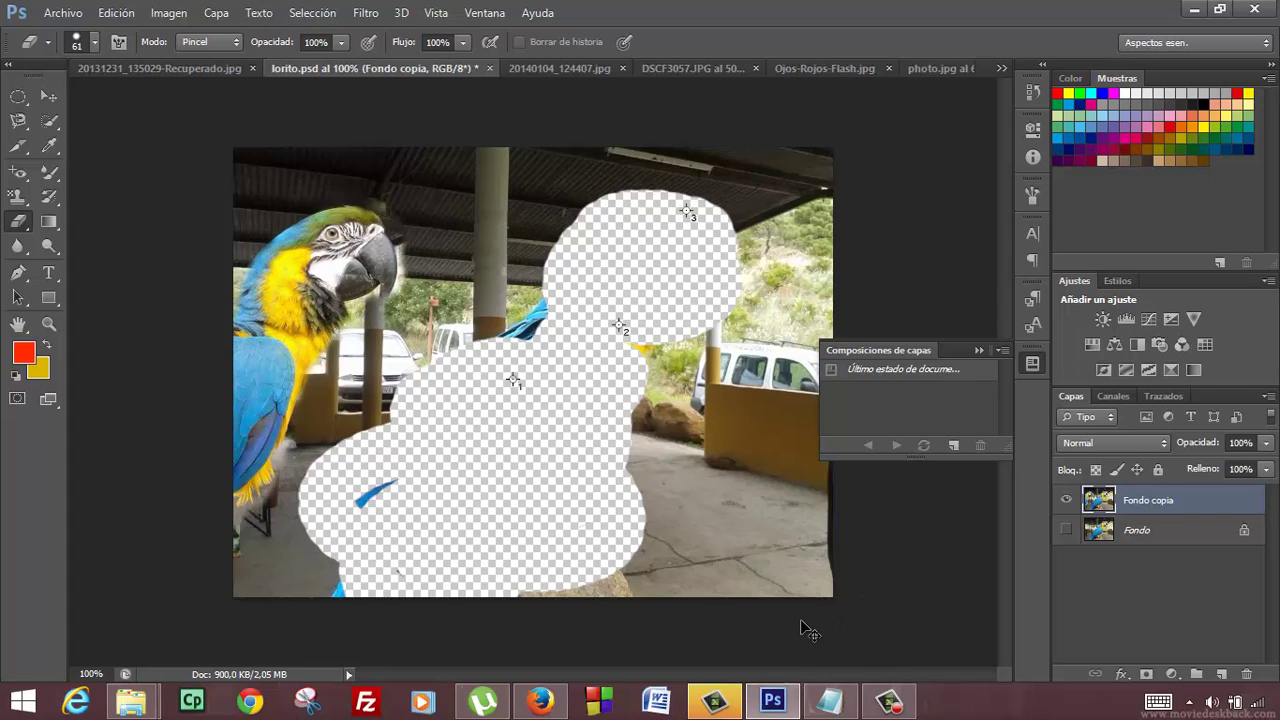
{"action": "key", "text": "ctrl+z"}
{"action": "mouse_move", "coordinate": [650, 262]}
{"action": "left_mouse_down"}
{"action": "mouse_move", "coordinate": [665, 235]}
{"action": "mouse_move", "coordinate": [743, 257]}
{"action": "mouse_move", "coordinate": [586, 357]}
{"action": "mouse_move", "coordinate": [500, 371]}
{"action": "mouse_move", "coordinate": [539, 345]}
{"action": "left_mouse_up"}
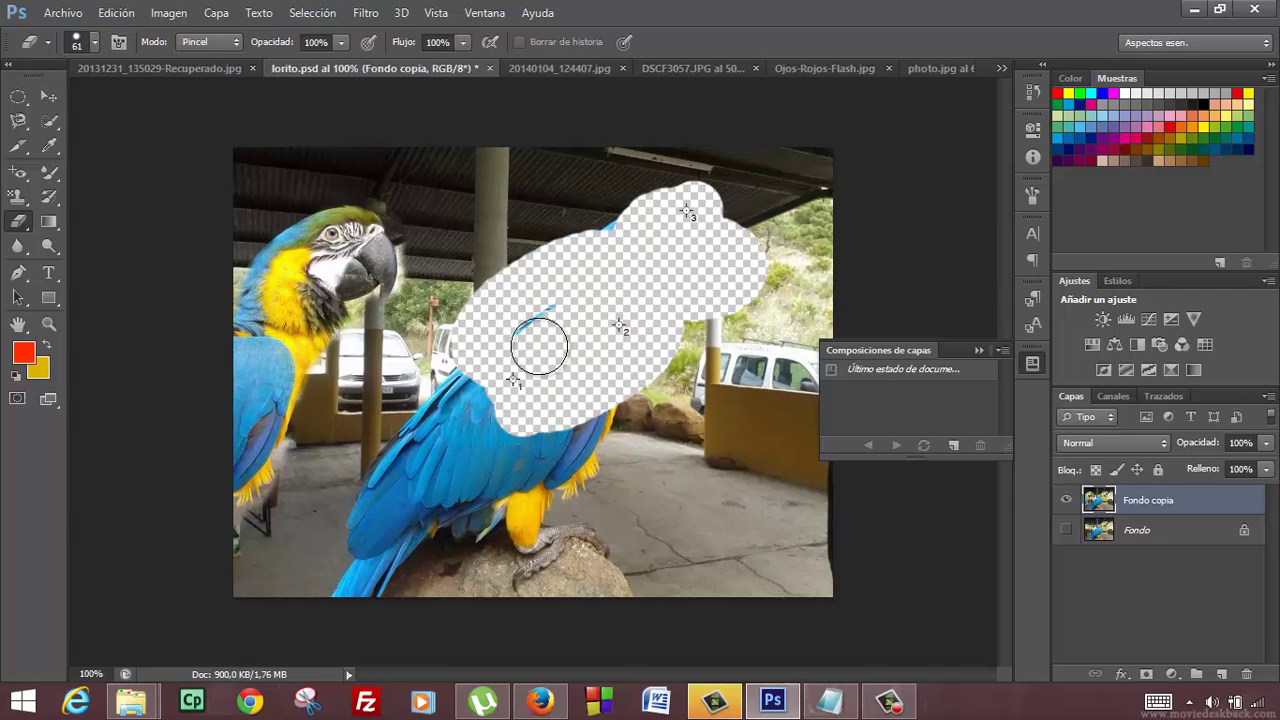
{"action": "key", "text": "ctrl+z"}
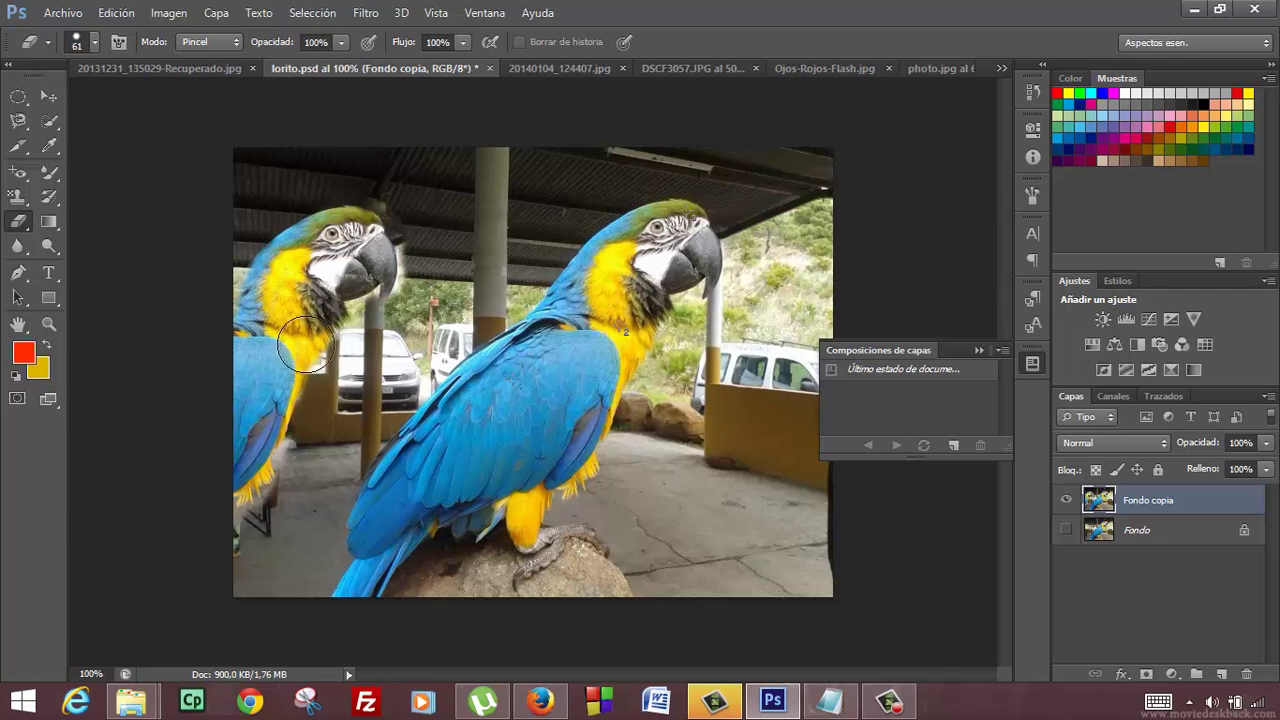
{"action": "right_click", "coordinate": [25, 229]}
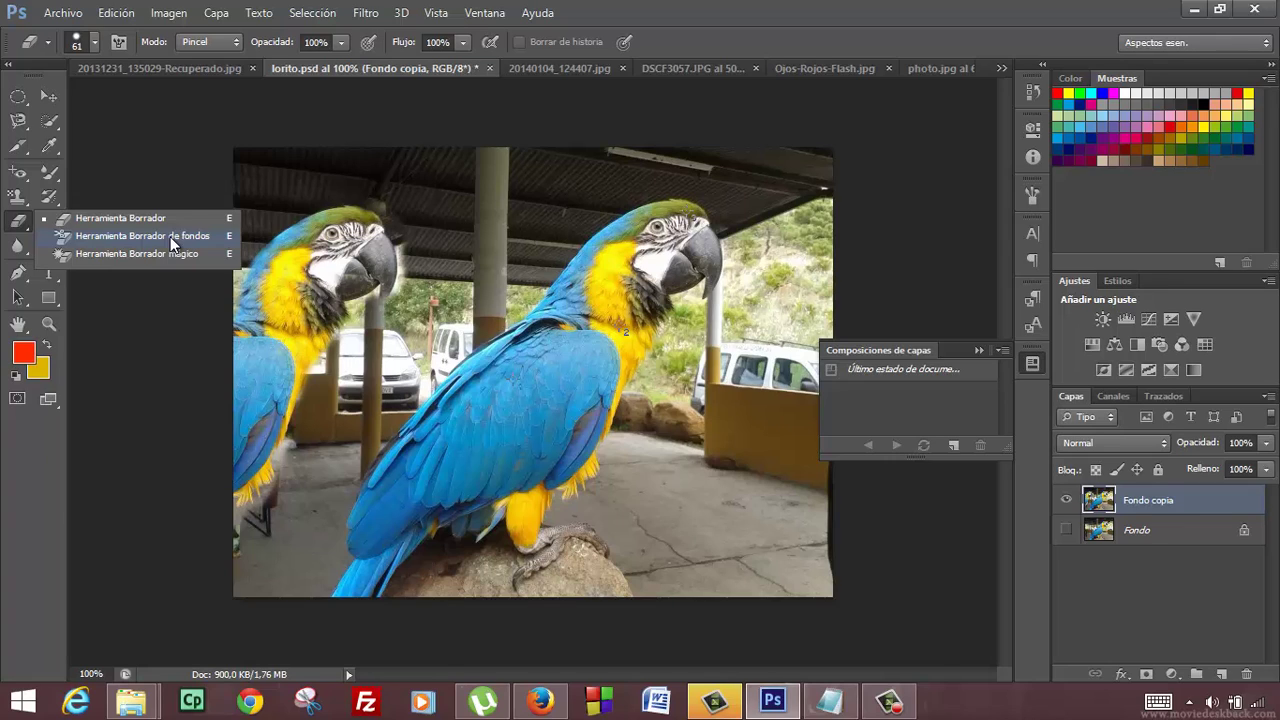
{"action": "left_click", "coordinate": [173, 243]}
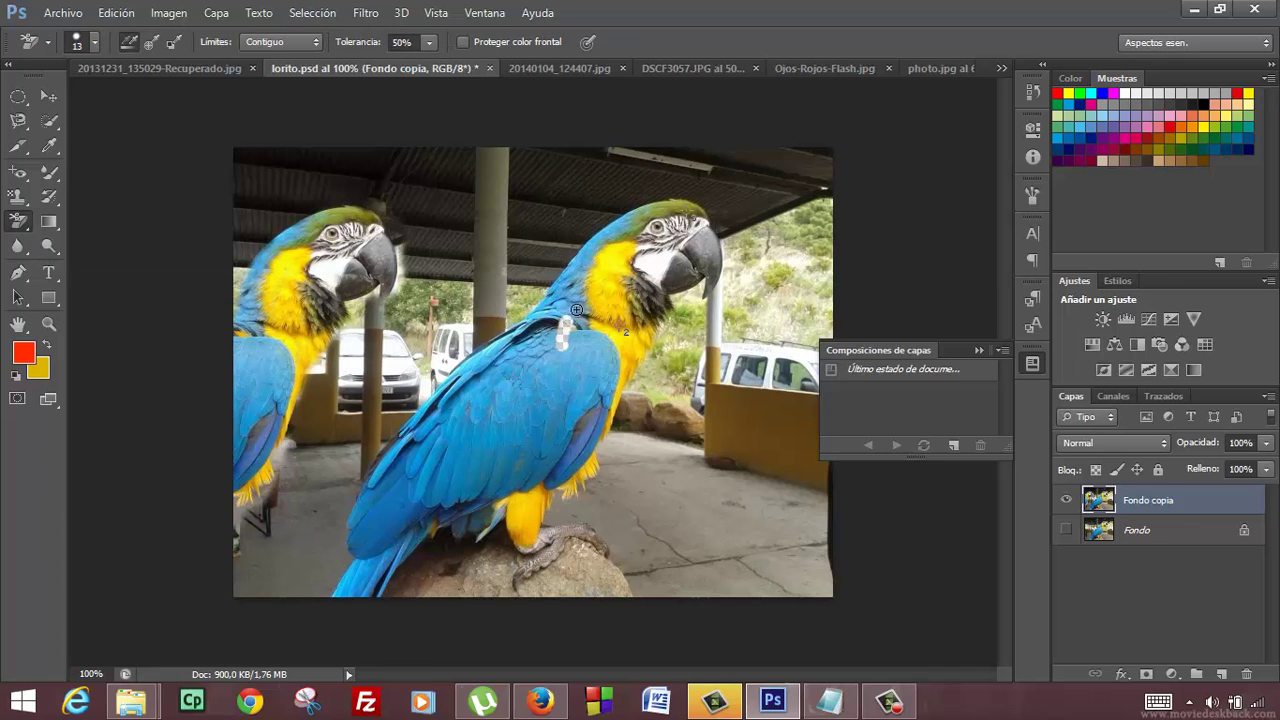
{"action": "mouse_move", "coordinate": [567, 318]}
{"action": "left_mouse_down"}
{"action": "mouse_move", "coordinate": [589, 295]}
{"action": "mouse_move", "coordinate": [585, 311]}
{"action": "left_mouse_up"}
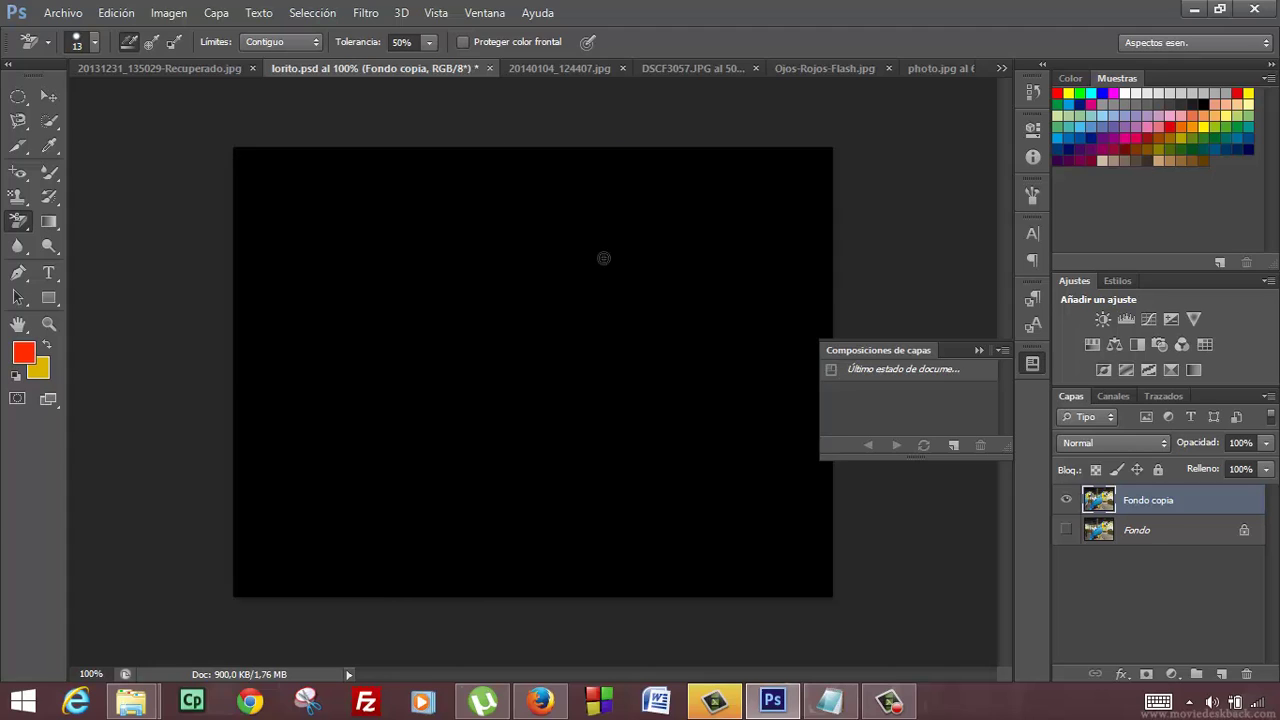
{"action": "mouse_move", "coordinate": [585, 311]}
{"action": "left_mouse_down"}
{"action": "mouse_move", "coordinate": [557, 293]}
{"action": "mouse_move", "coordinate": [547, 253]}
{"action": "left_mouse_up"}
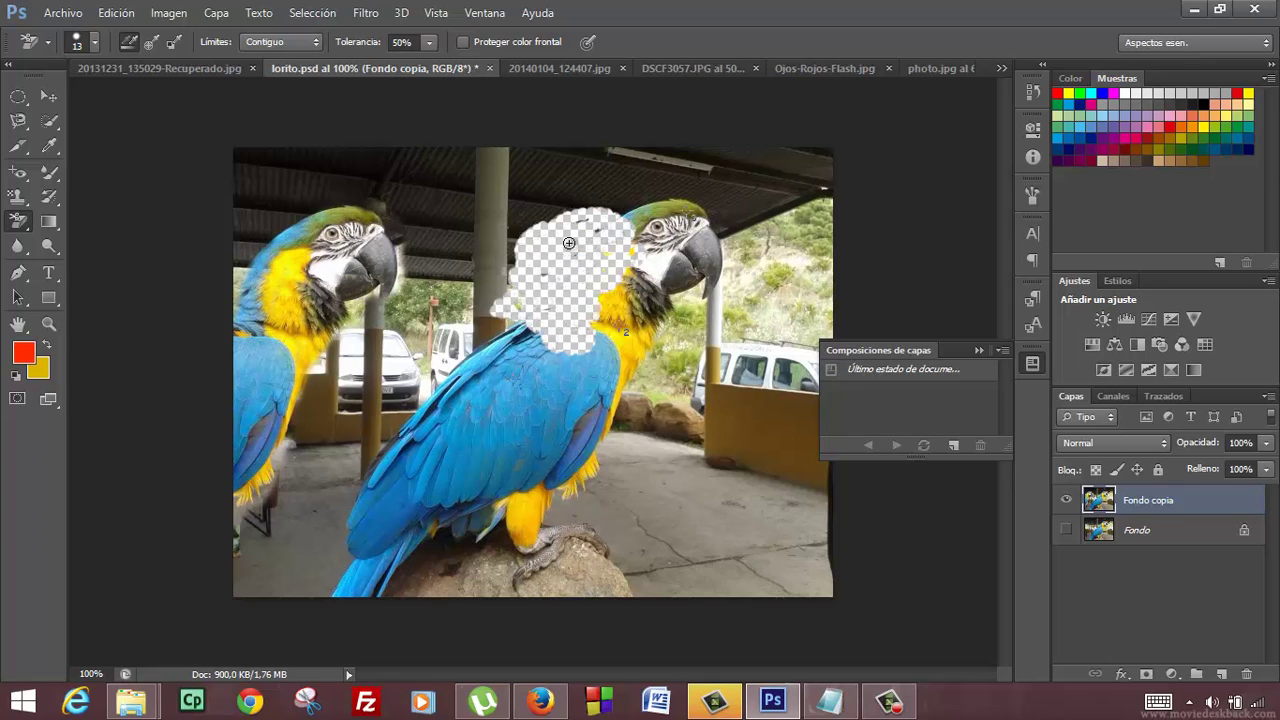
{"action": "left_click_drag", "start_coordinate": [568, 243], "coordinate": [585, 231]}
{"action": "key", "text": "ctrl+z"}
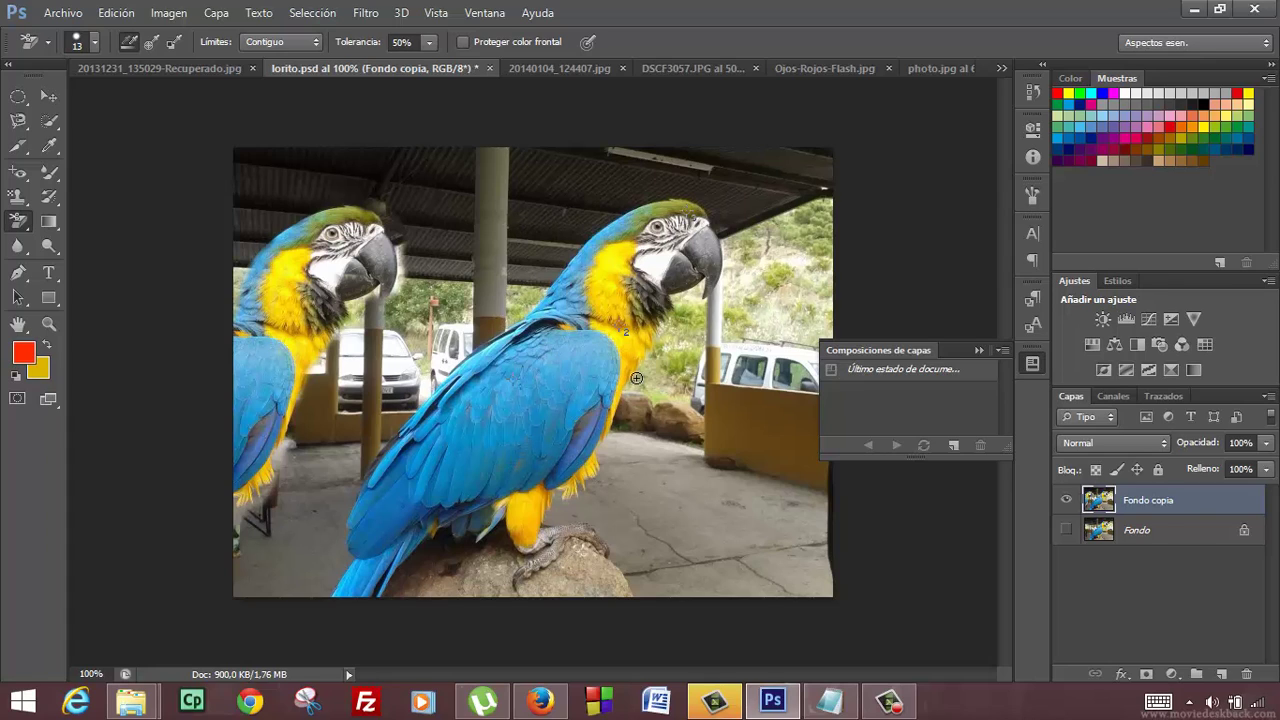
{"action": "mouse_move", "coordinate": [659, 406]}
{"action": "left_mouse_down"}
{"action": "mouse_move", "coordinate": [639, 363]}
{"action": "mouse_move", "coordinate": [706, 294]}
{"action": "mouse_move", "coordinate": [670, 310]}
{"action": "mouse_move", "coordinate": [659, 343]}
{"action": "left_mouse_up"}
{"action": "key", "text": "ctrl+z"}
{"action": "right_click", "coordinate": [18, 235]}
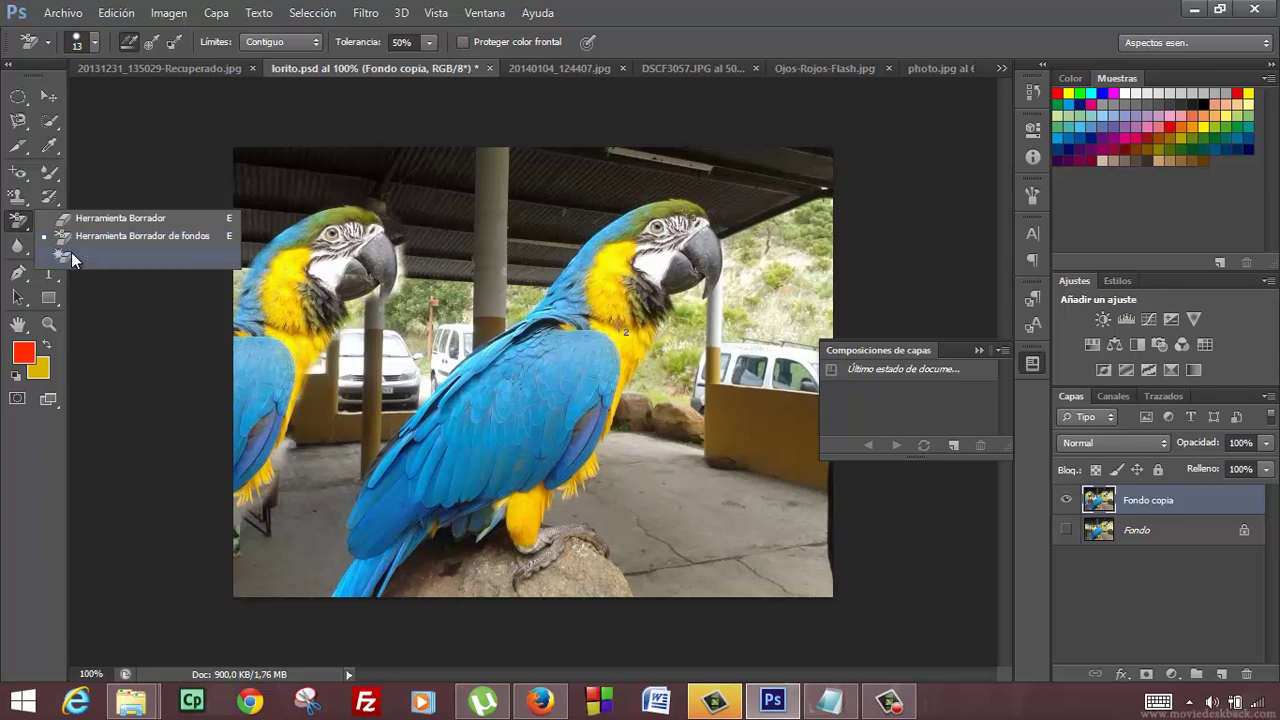
Magic-erase the pale pole, dark roof beams and top roof areas above the parrots
{"action": "left_click", "coordinate": [110, 257]}
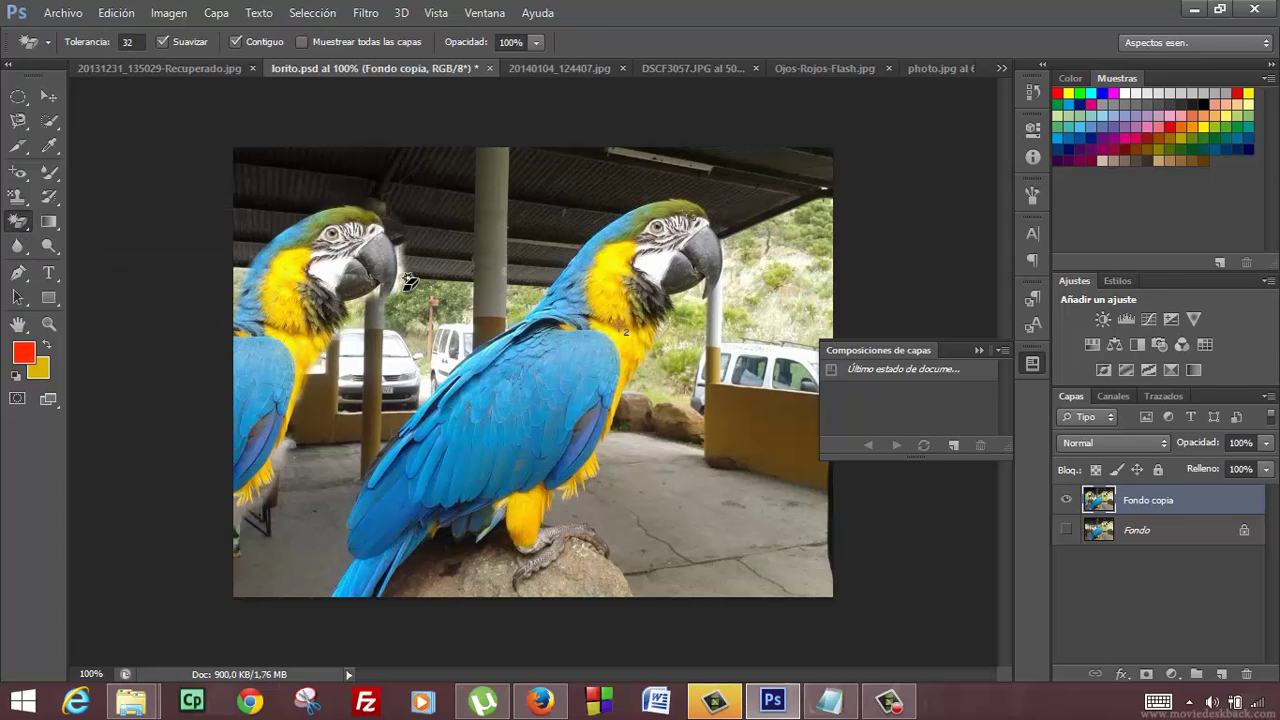
{"action": "left_click", "coordinate": [495, 300]}
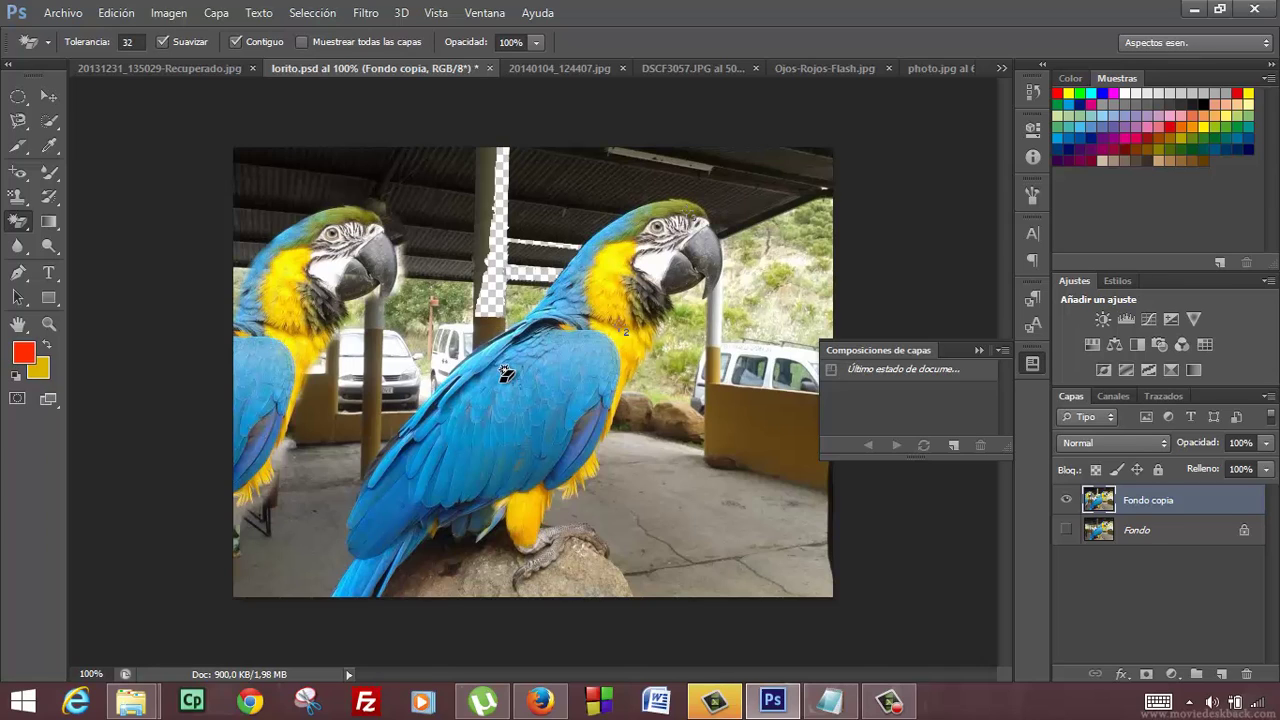
{"action": "left_click", "coordinate": [486, 218]}
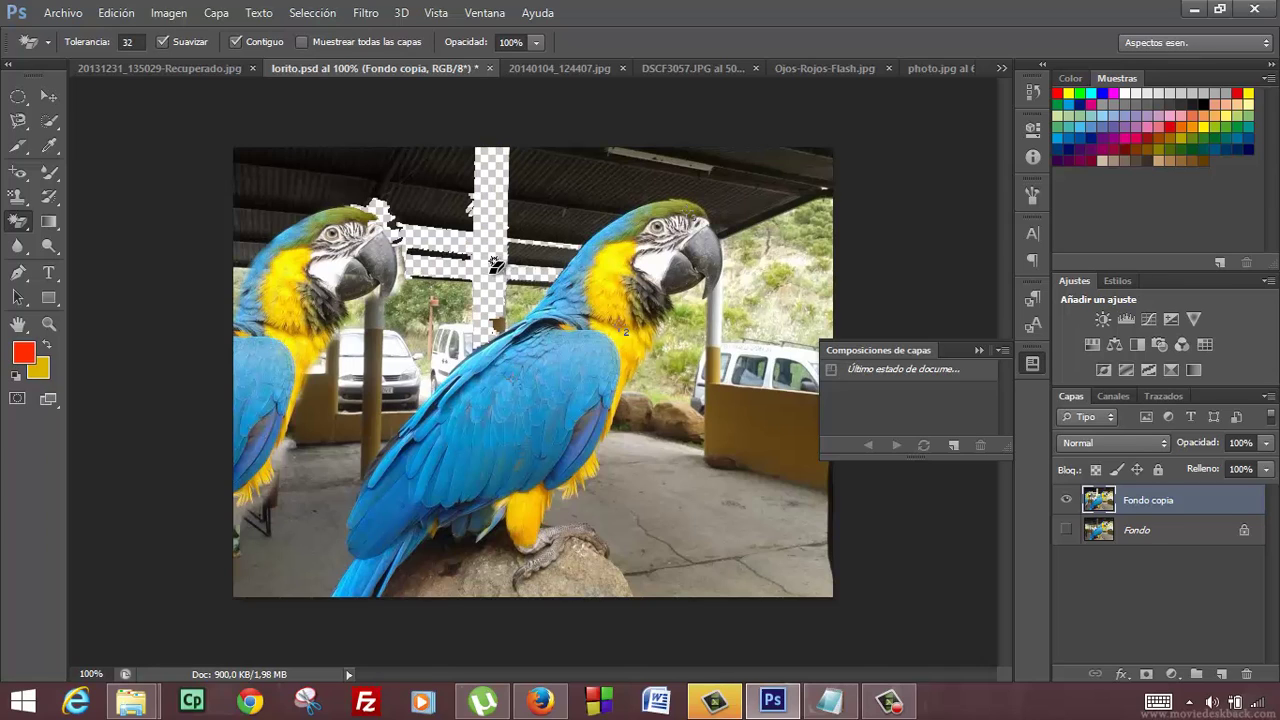
{"action": "left_click", "coordinate": [538, 282]}
{"action": "left_click", "coordinate": [547, 235]}
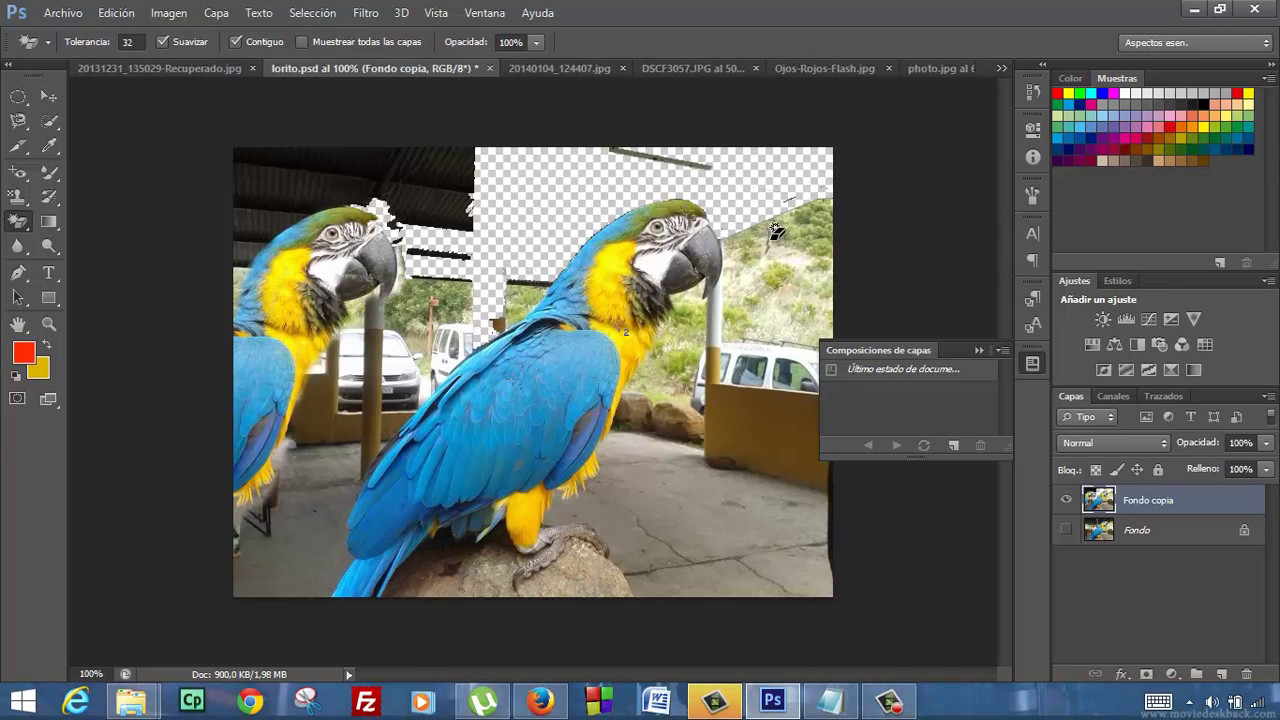
{"action": "left_click", "coordinate": [450, 198]}
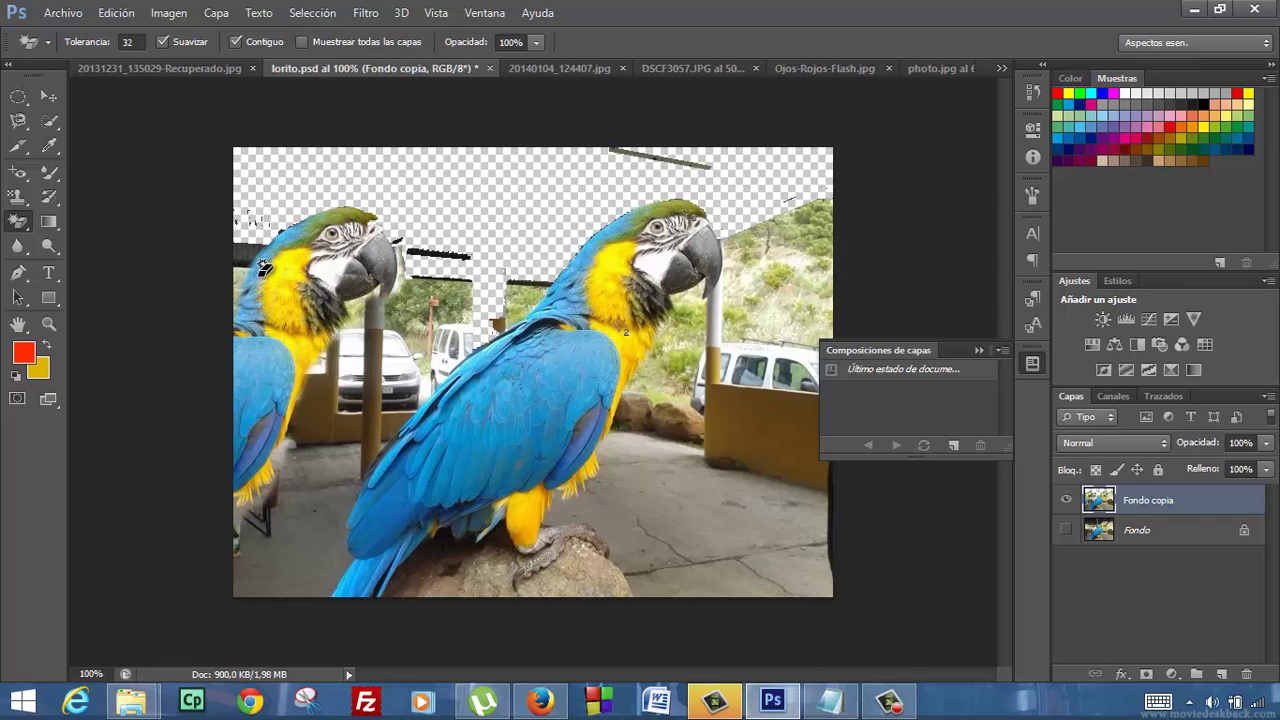
{"action": "left_click", "coordinate": [50, 221]}
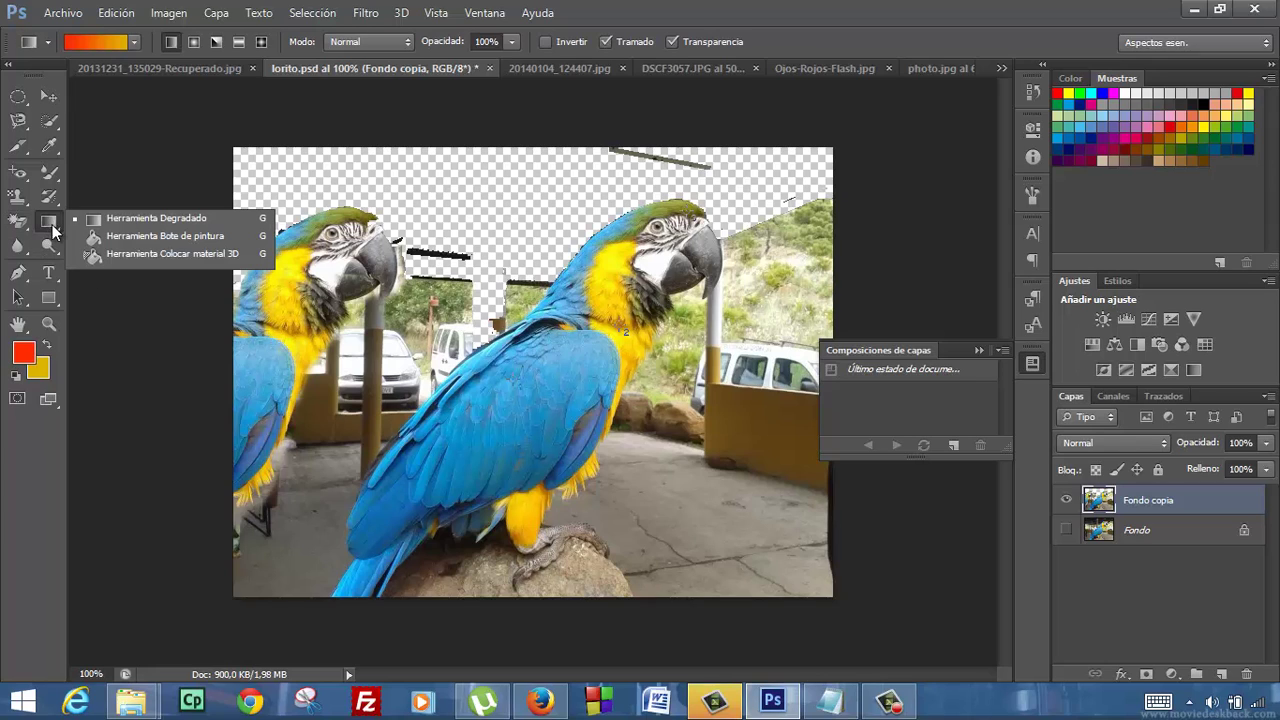
{"action": "left_click", "coordinate": [163, 221]}
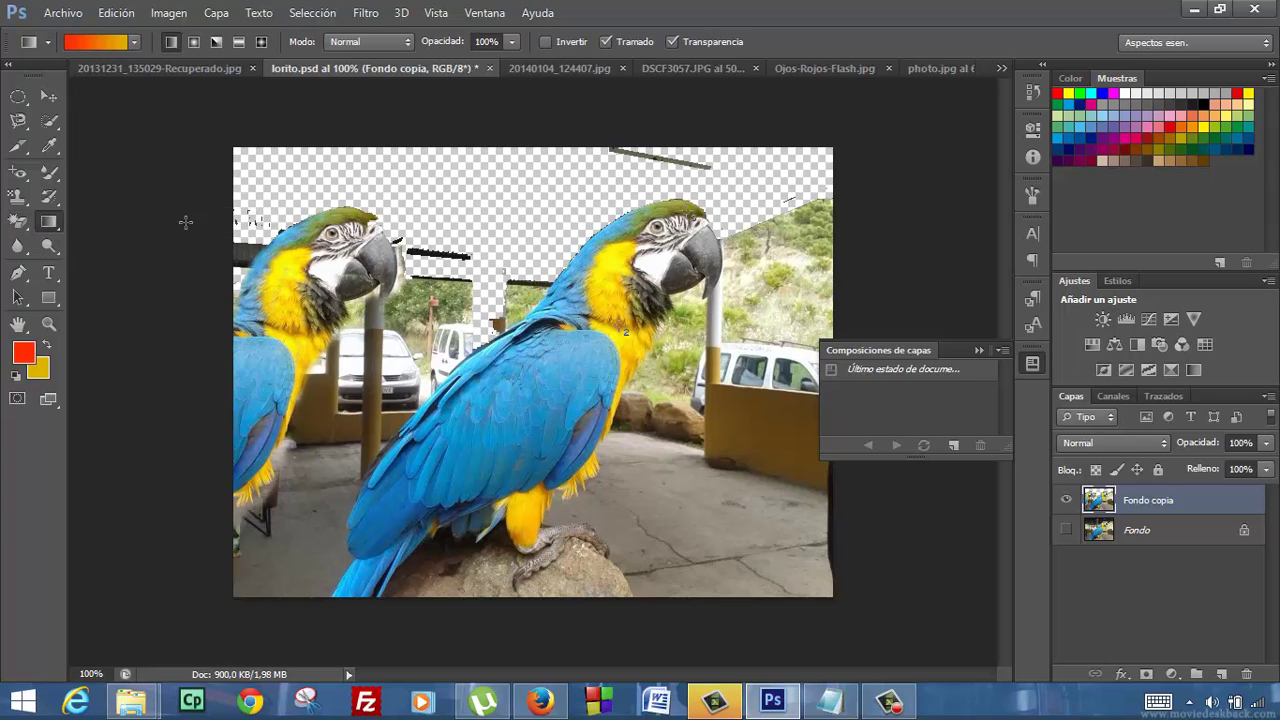
{"action": "left_click_drag", "start_coordinate": [380, 203], "coordinate": [608, 418]}
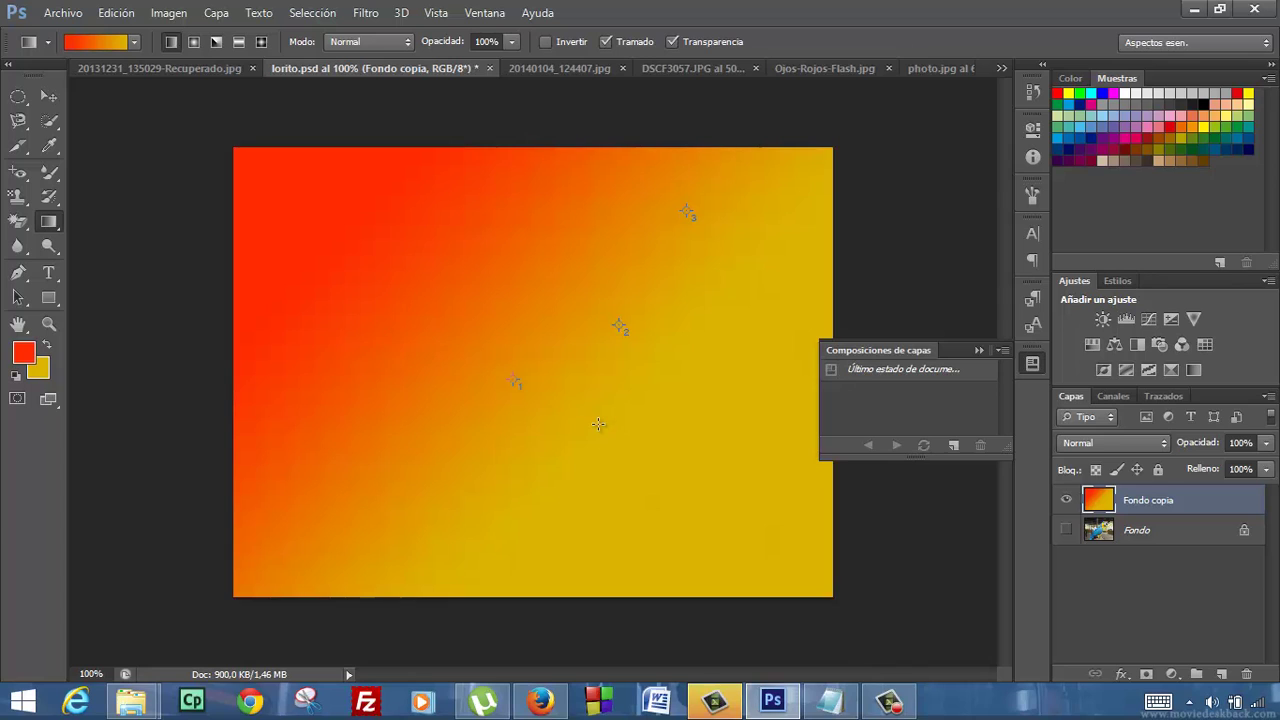
{"action": "key", "text": "ctrl+z"}
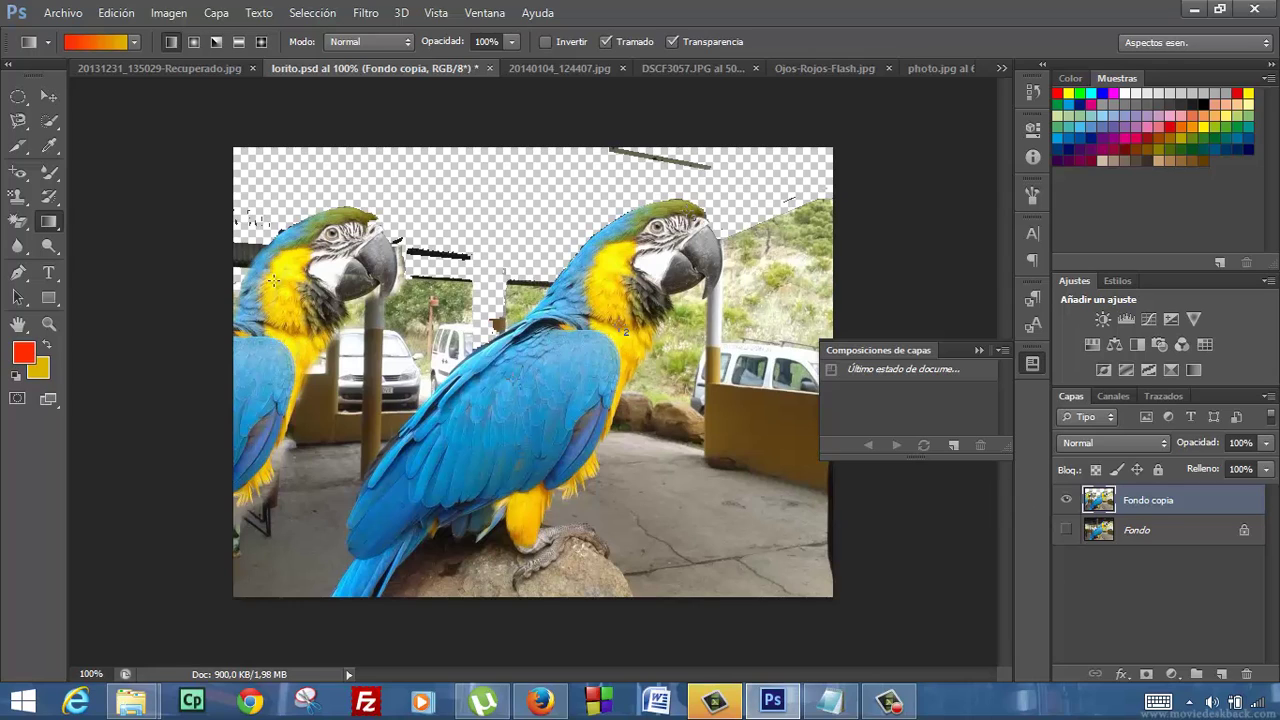
{"action": "right_click", "coordinate": [57, 228]}
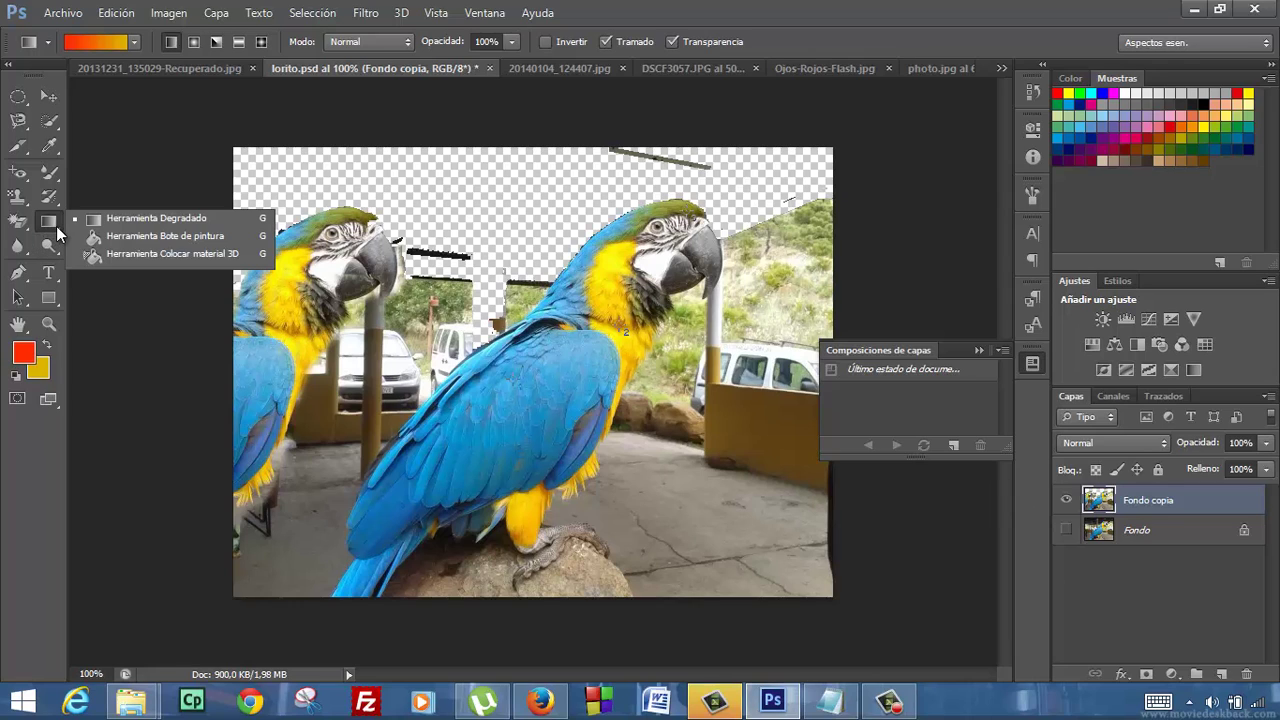
{"action": "left_click", "coordinate": [106, 238]}
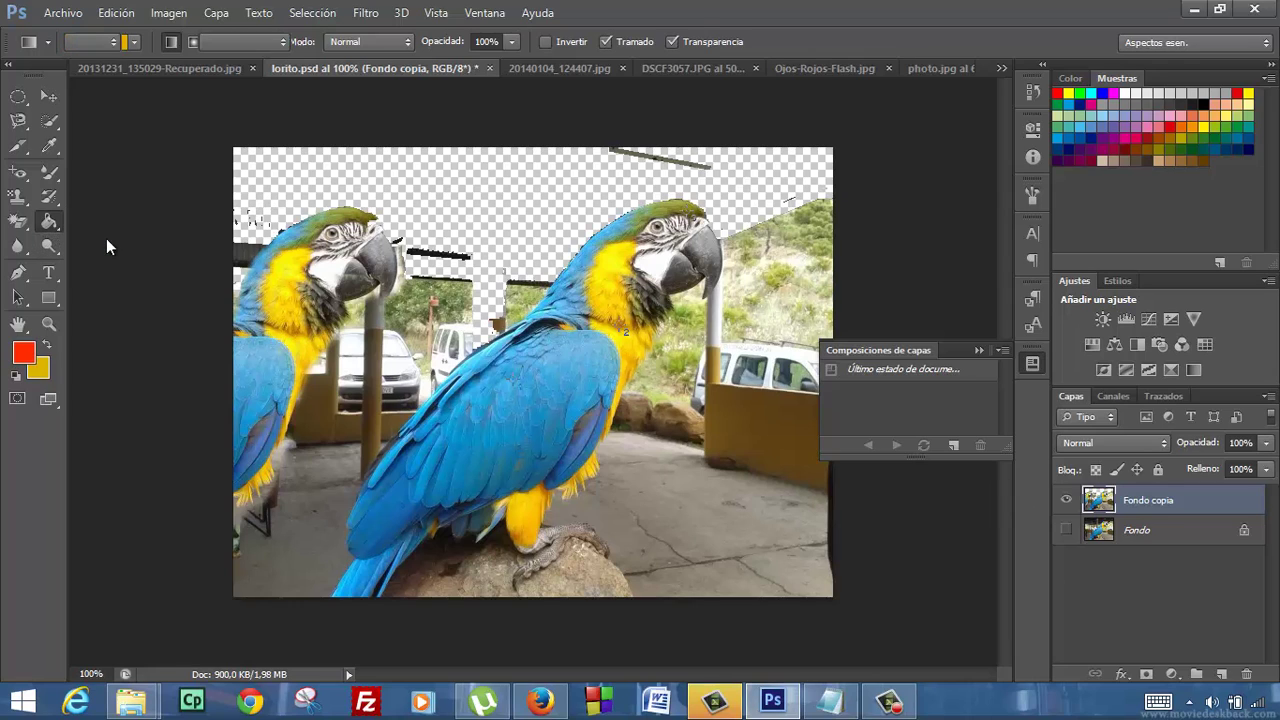
{"action": "left_click", "coordinate": [474, 218]}
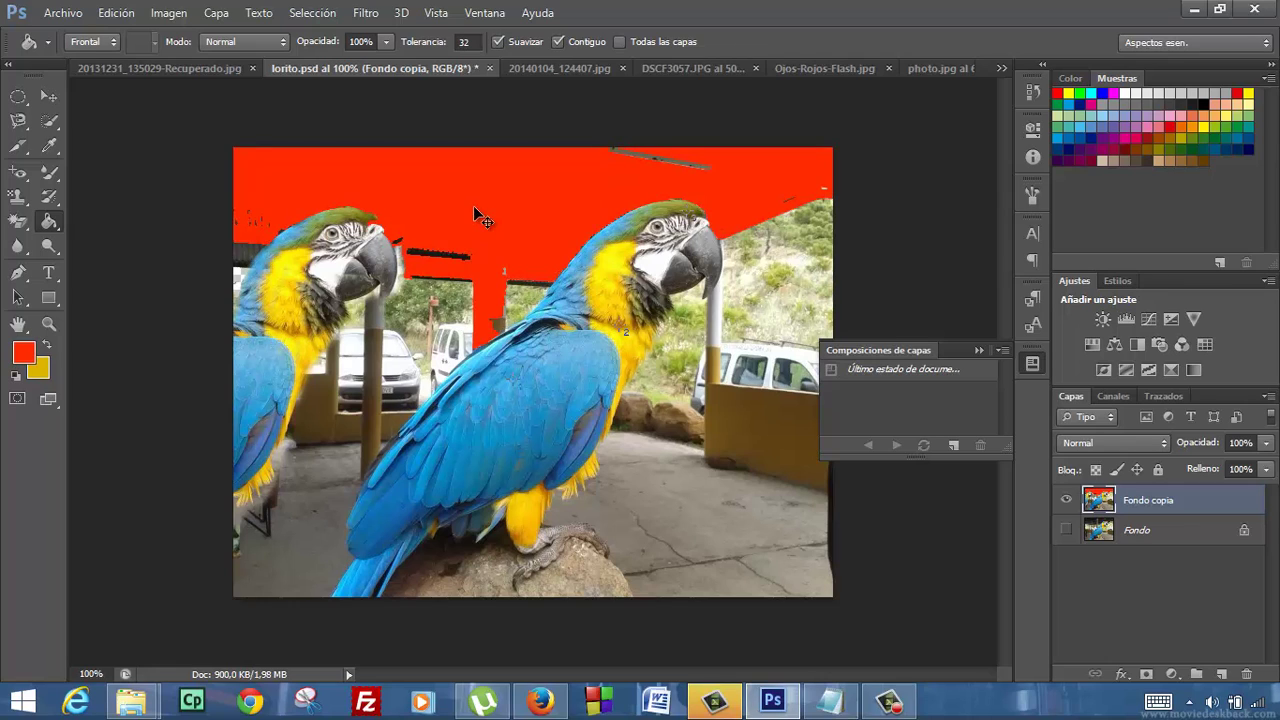
{"action": "key", "text": "ctrl+z"}
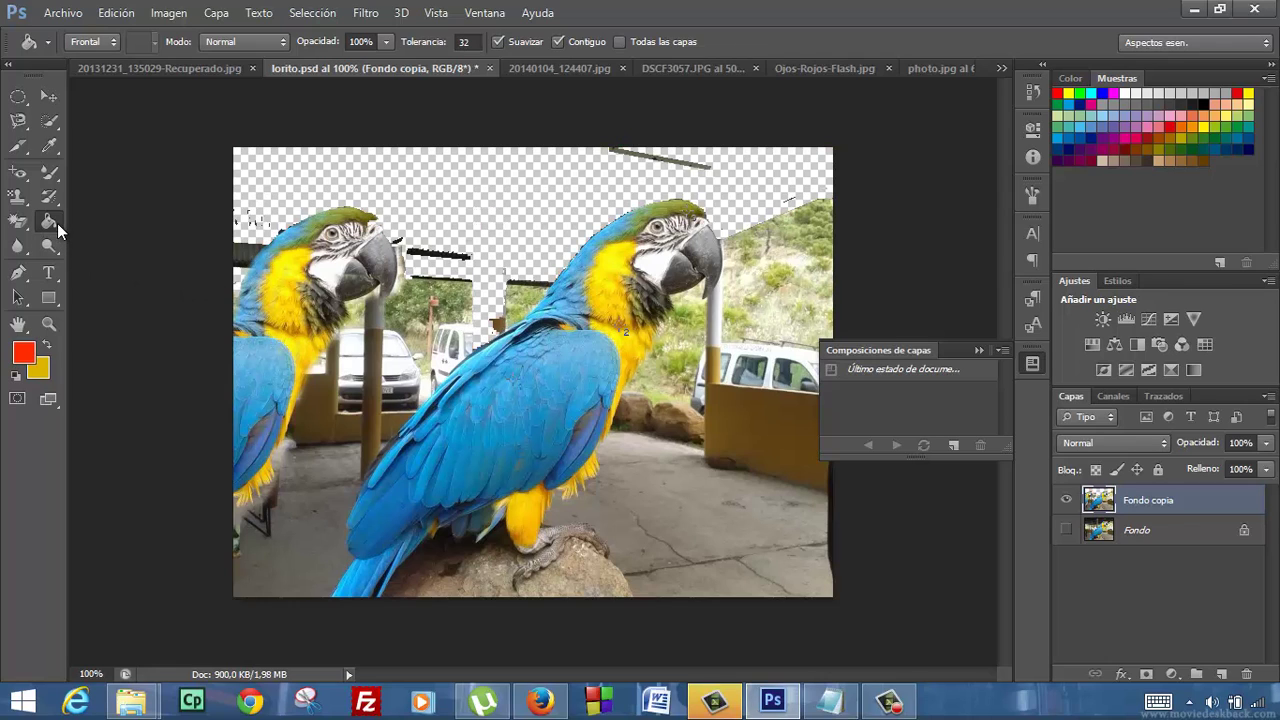
{"action": "right_click", "coordinate": [57, 223]}
{"action": "left_click", "coordinate": [153, 219]}
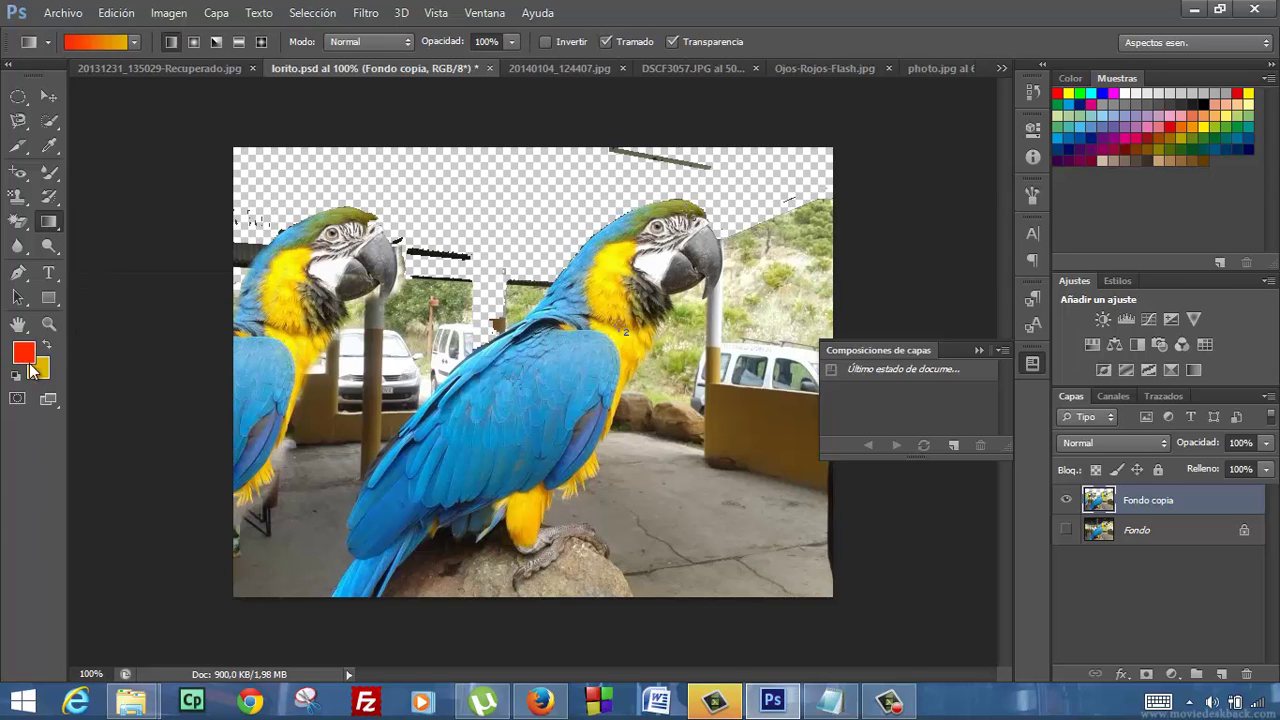
Trial radial, angle, reflected and diamond gradient fills, undoing each, ending on Diamond
{"action": "left_click", "coordinate": [134, 42]}
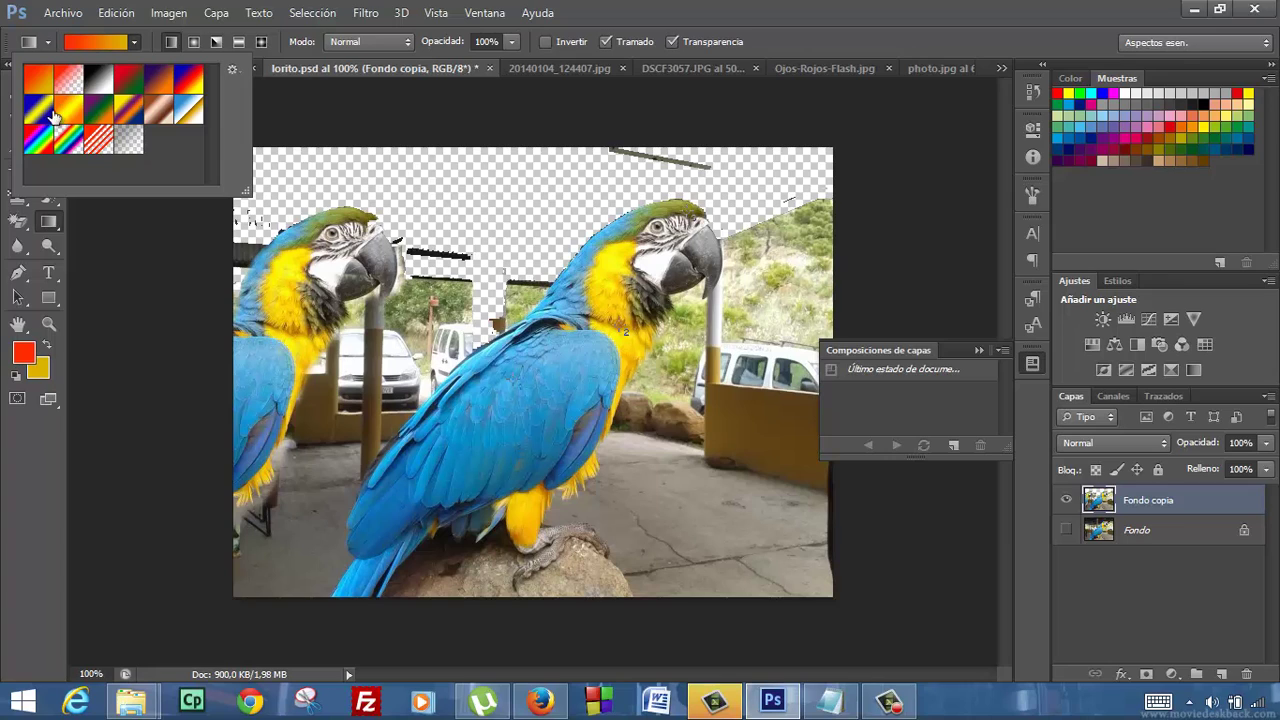
{"action": "left_click", "coordinate": [194, 41]}
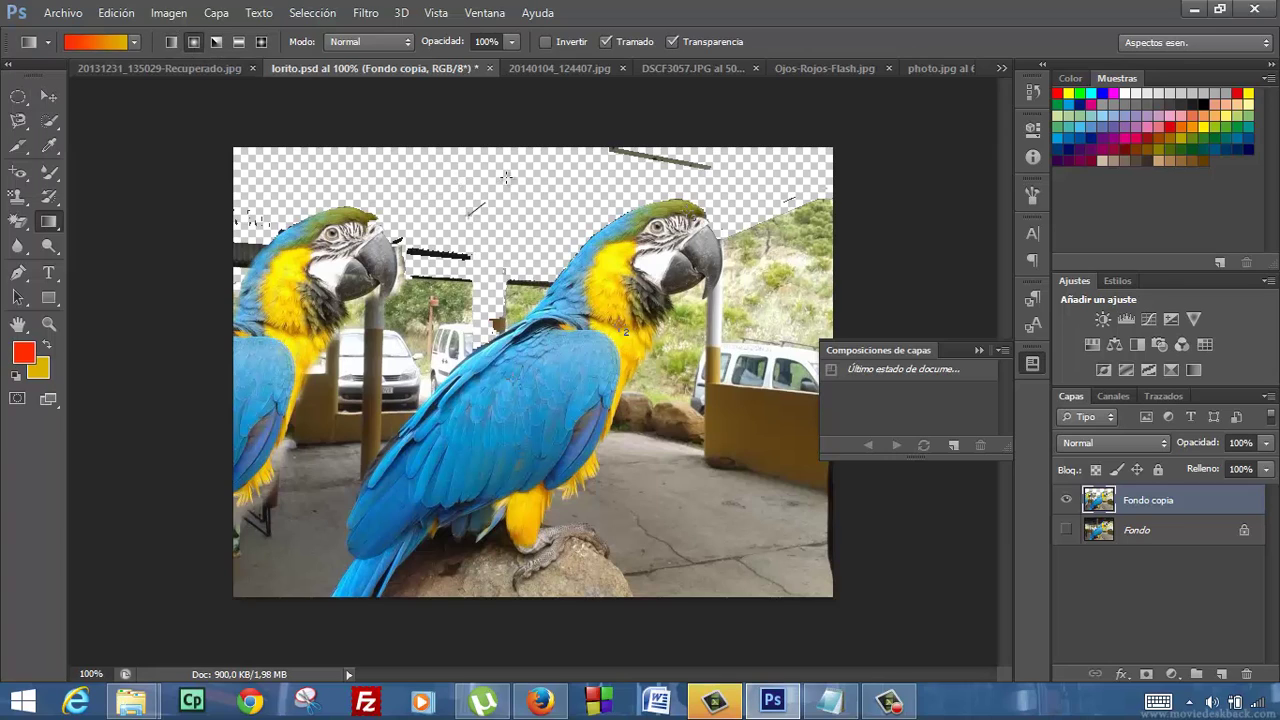
{"action": "left_click_drag", "start_coordinate": [470, 215], "coordinate": [487, 272]}
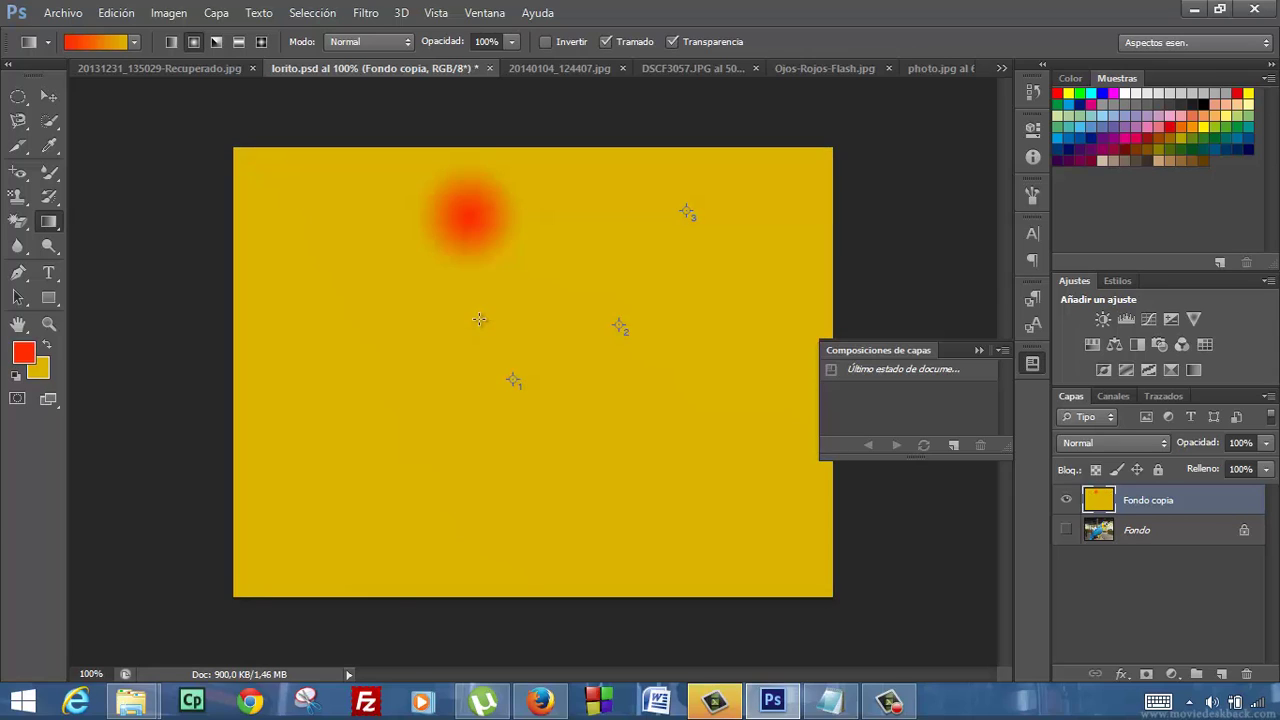
{"action": "key", "text": "ctrl+z"}
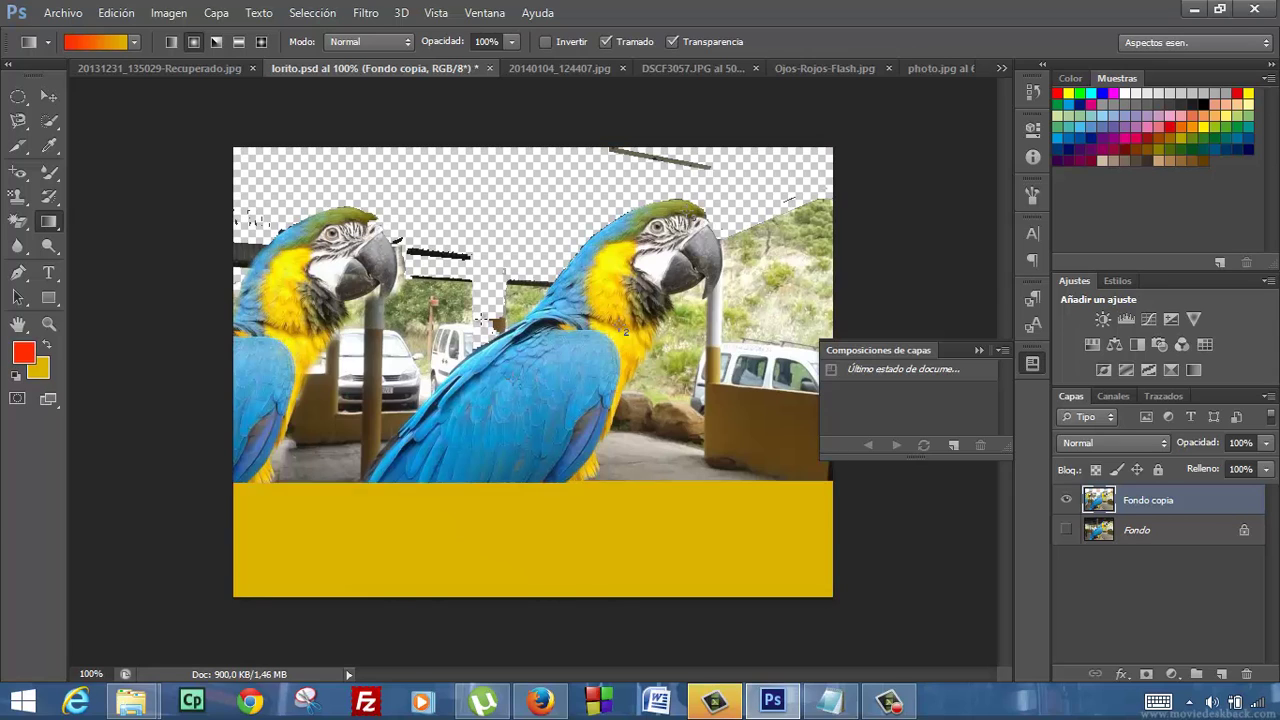
{"action": "left_click", "coordinate": [217, 42]}
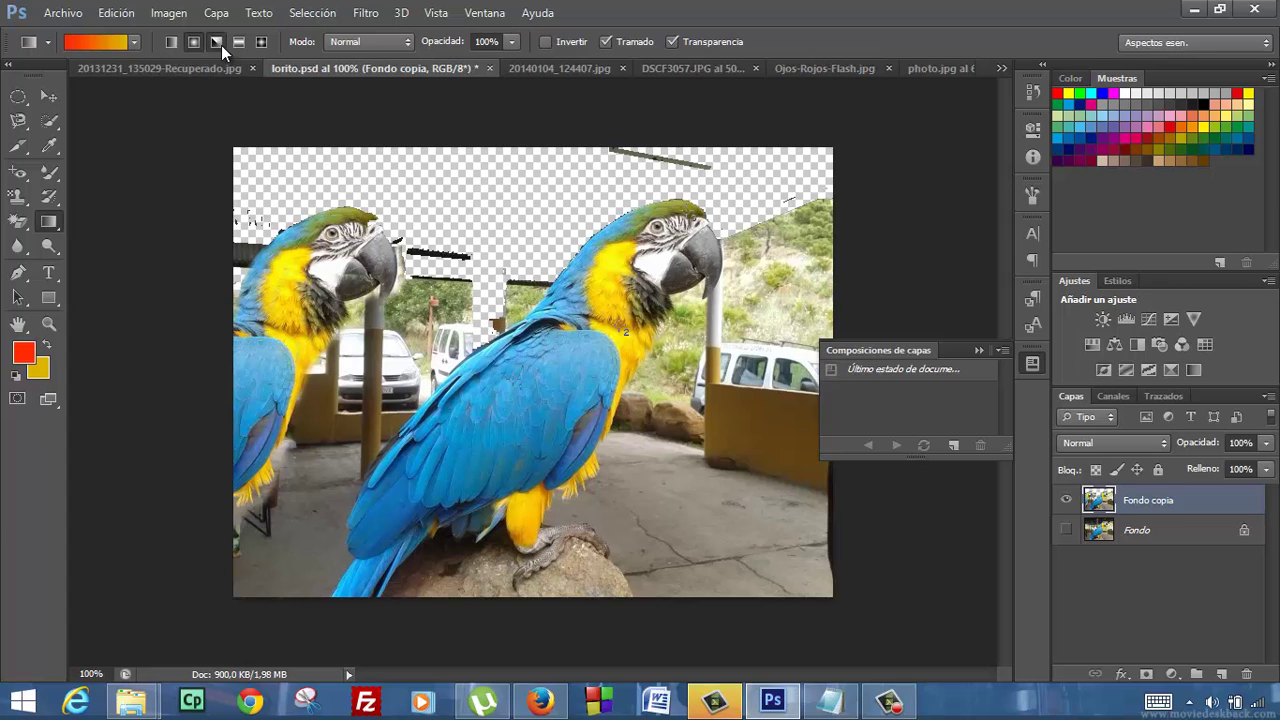
{"action": "left_click_drag", "start_coordinate": [577, 206], "coordinate": [577, 215]}
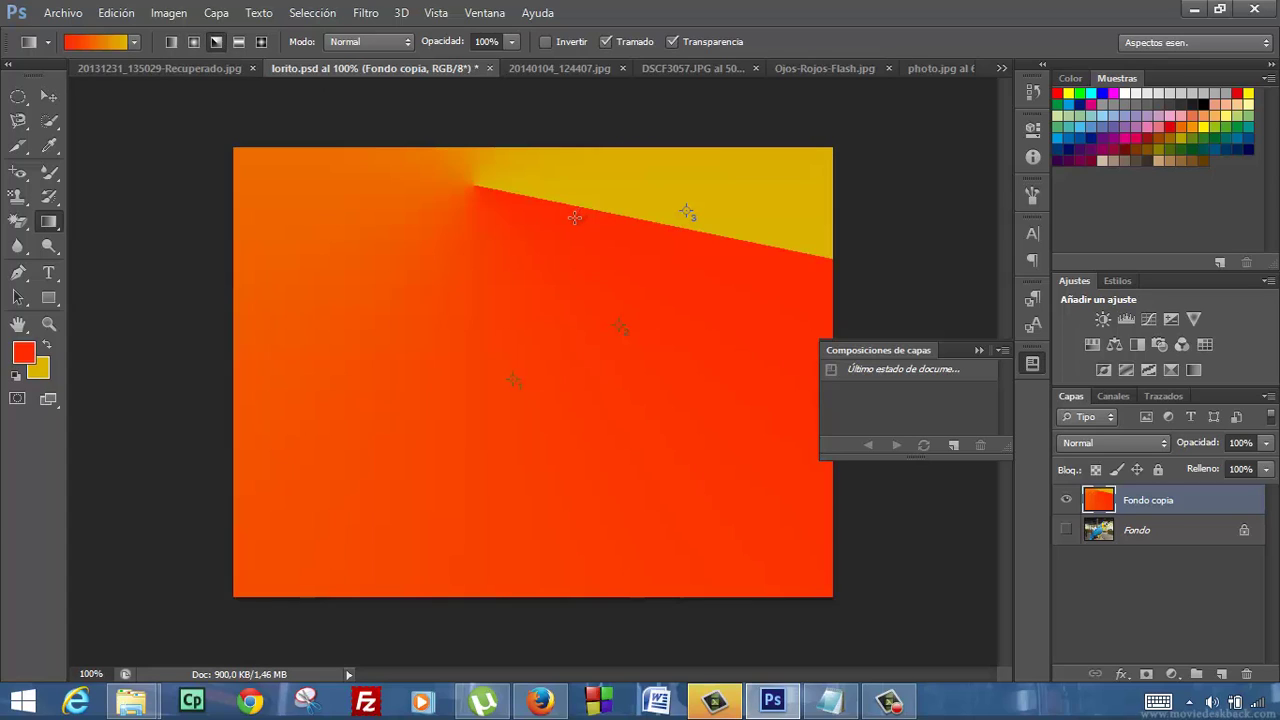
{"action": "key", "text": "ctrl+z"}
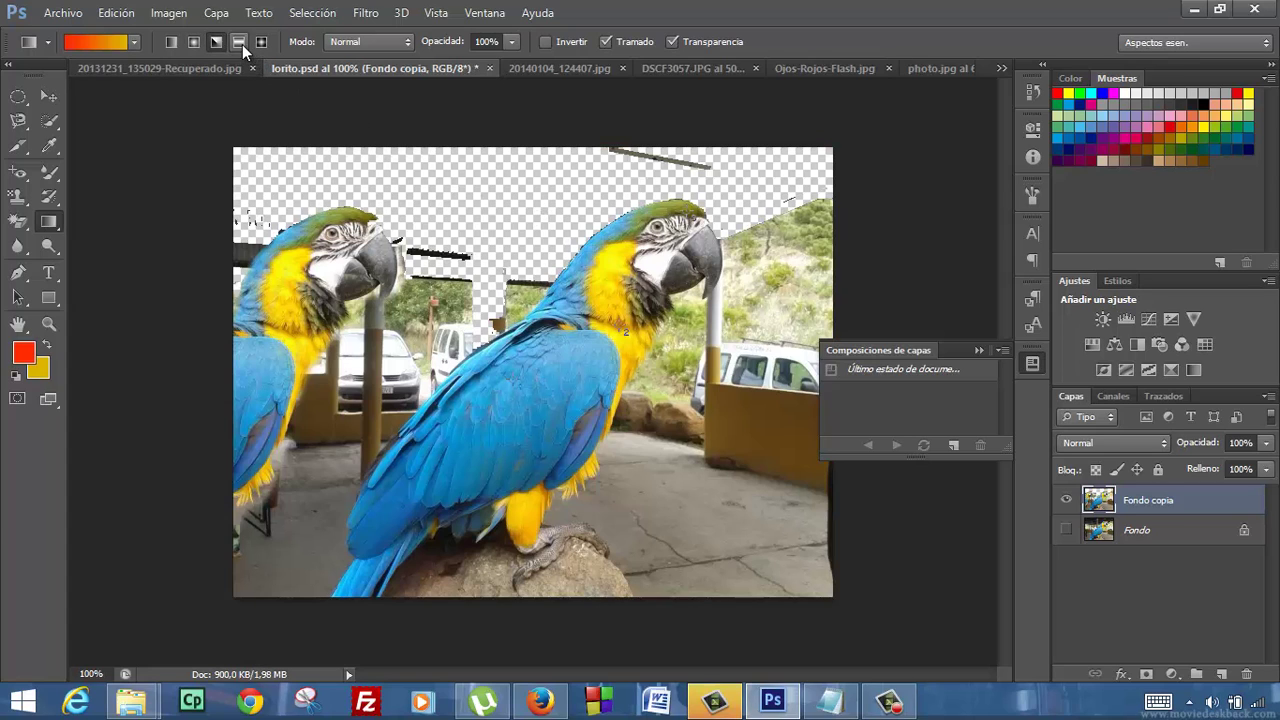
{"action": "left_click", "coordinate": [240, 42]}
{"action": "left_click_drag", "start_coordinate": [513, 208], "coordinate": [516, 326]}
{"action": "key", "text": "ctrl+z"}
{"action": "left_click_drag", "start_coordinate": [480, 222], "coordinate": [562, 201]}
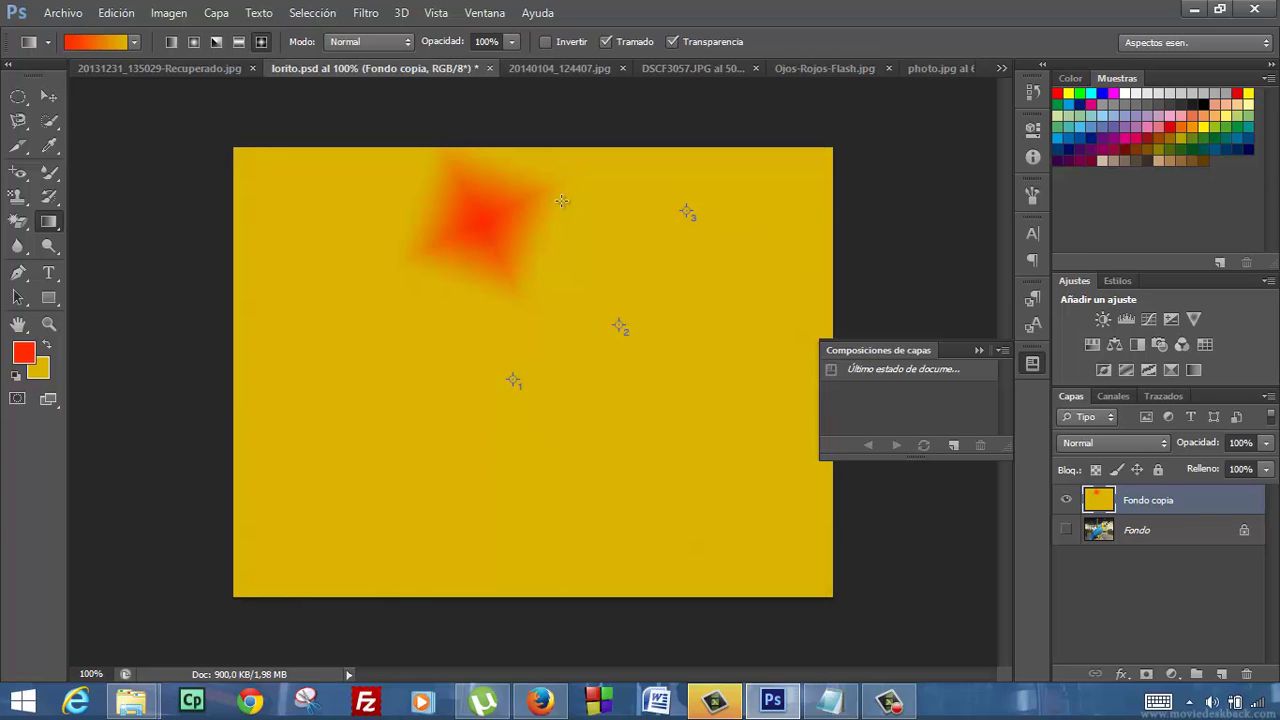
{"action": "key", "text": "ctrl+z"}
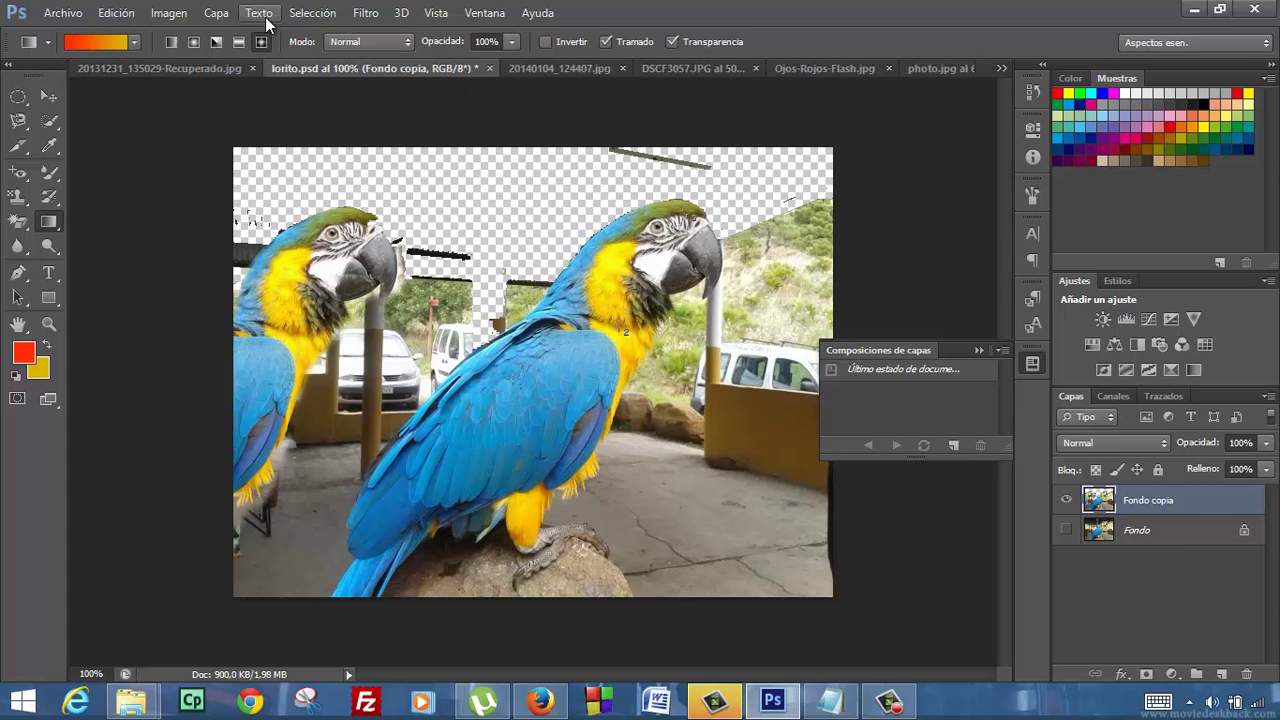
Add layer Capa 1 with a yellow-orange diamond gradient and move it below Fondo copia
{"action": "left_click", "coordinate": [216, 12]}
{"action": "mouse_move", "coordinate": [436, 12]}
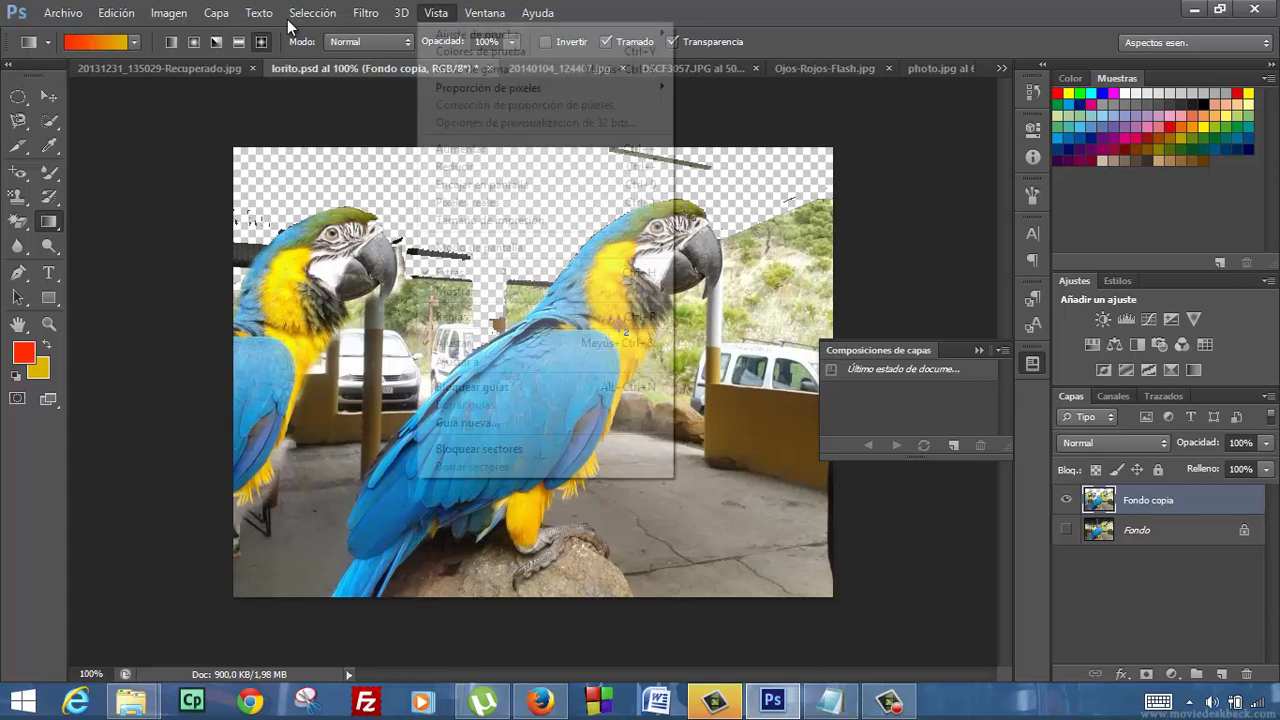
{"action": "left_click", "coordinate": [468, 34]}
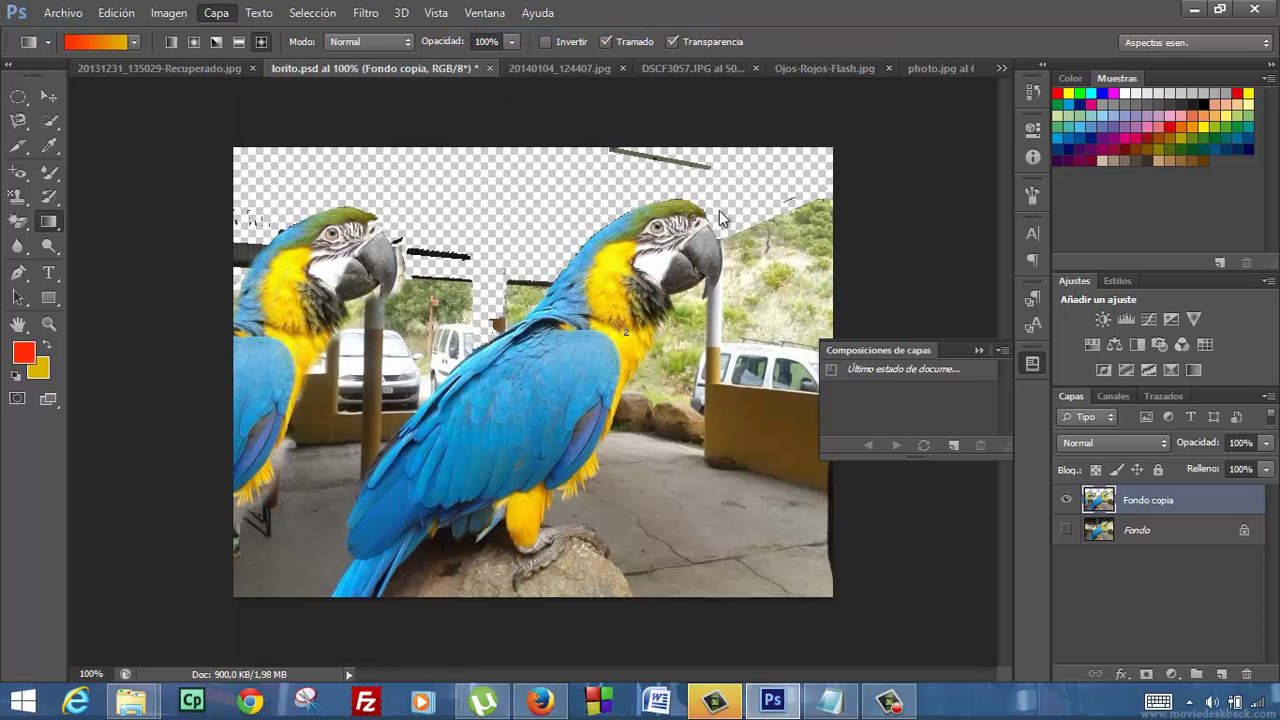
{"action": "left_click", "coordinate": [859, 219]}
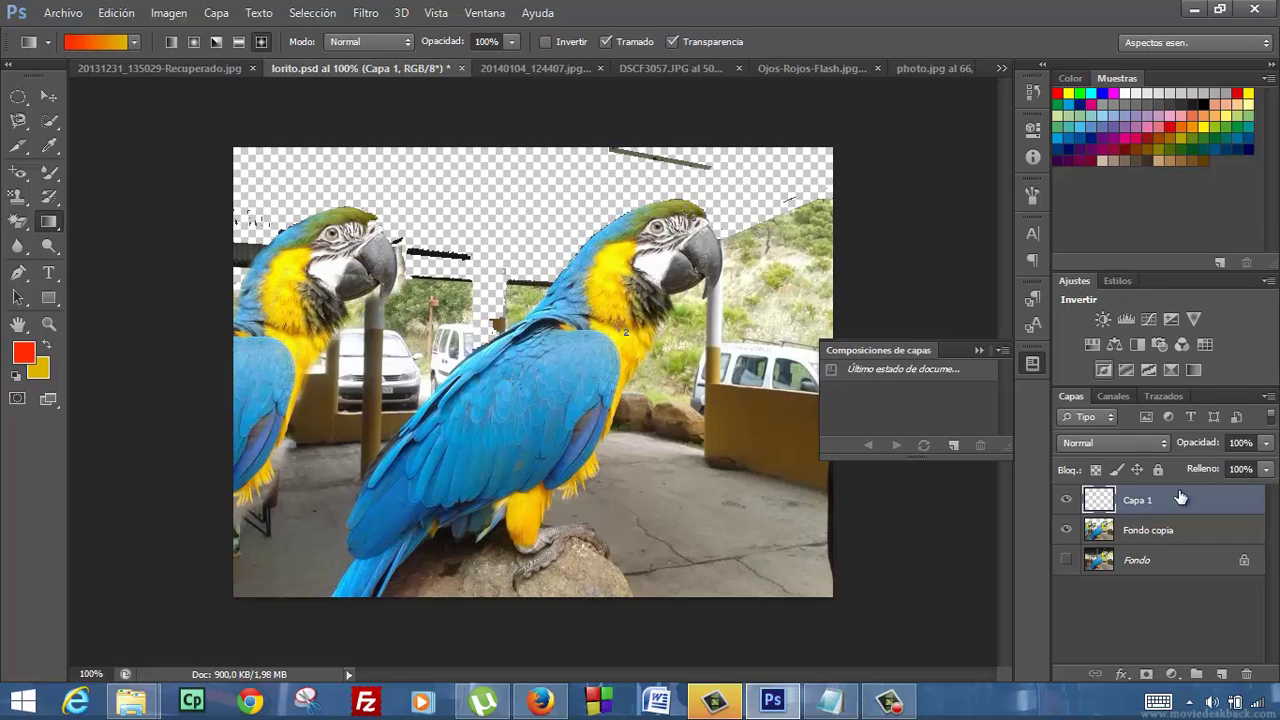
{"action": "left_click_drag", "start_coordinate": [527, 268], "coordinate": [639, 417]}
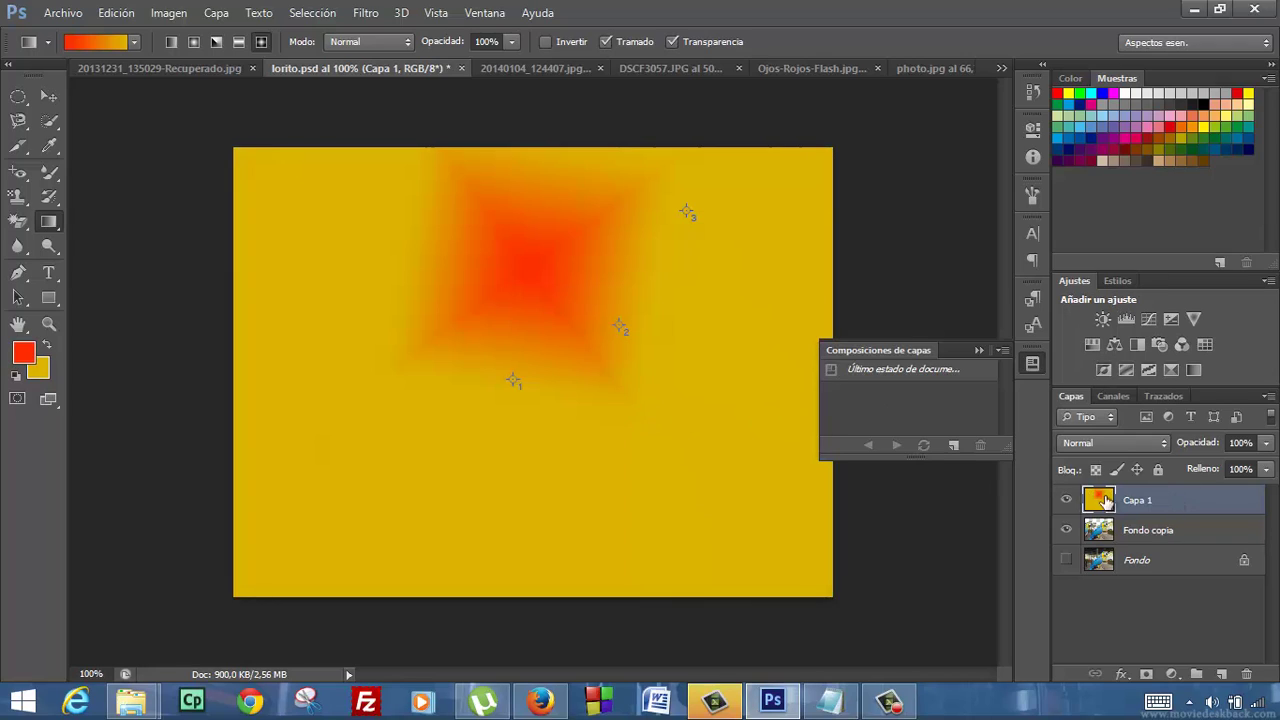
{"action": "left_click_drag", "start_coordinate": [1148, 508], "coordinate": [1153, 545]}
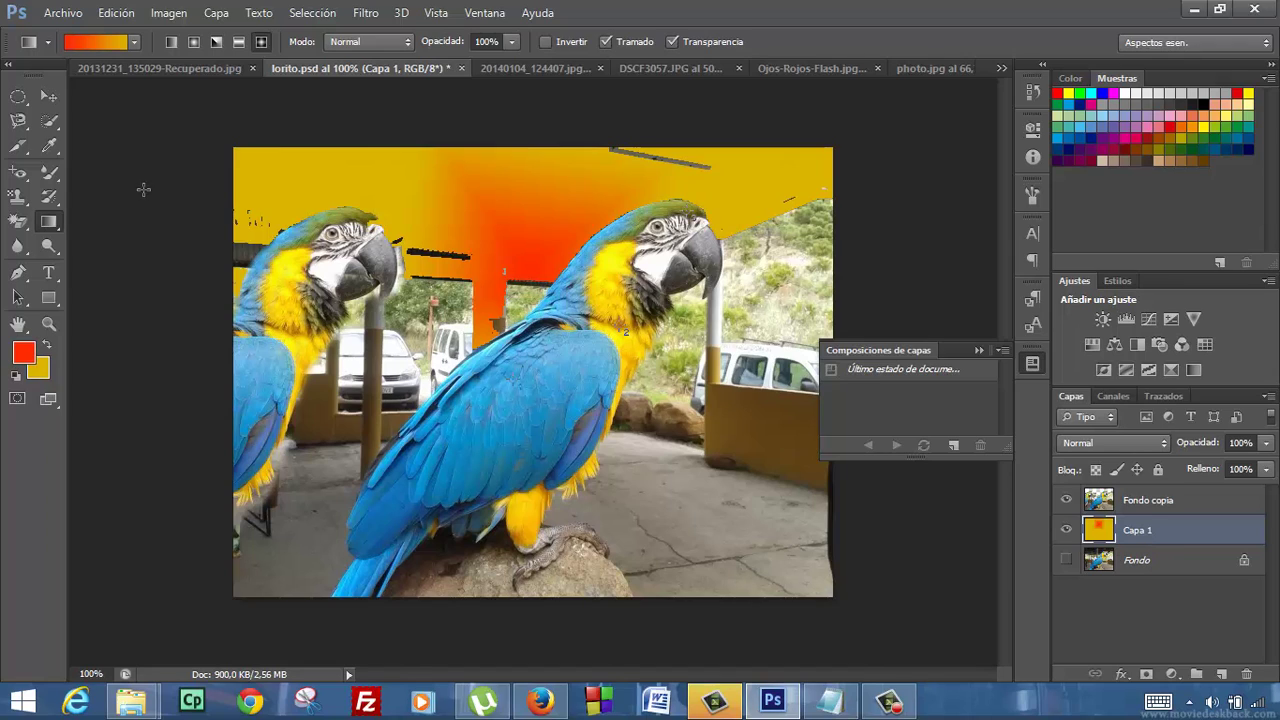
Pick the Magic Eraser and undo its accidental erase on Capa 1
{"action": "left_click", "coordinate": [18, 221]}
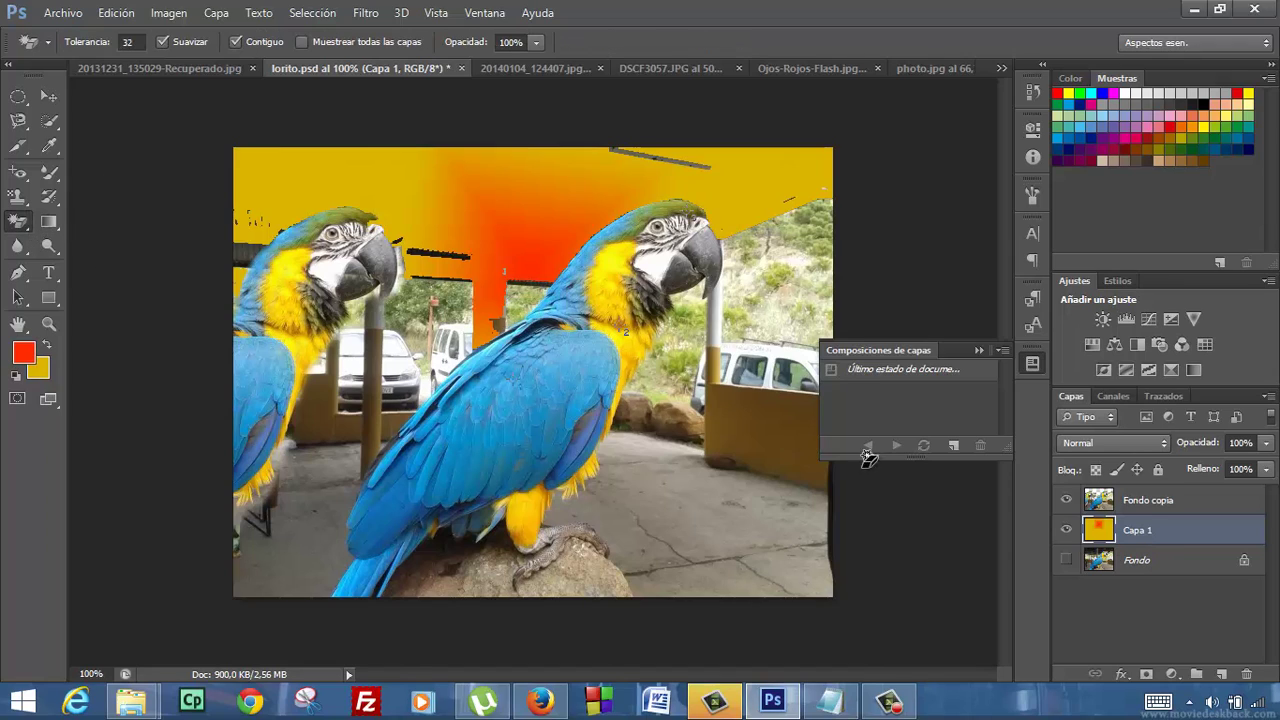
{"action": "left_click", "coordinate": [777, 538]}
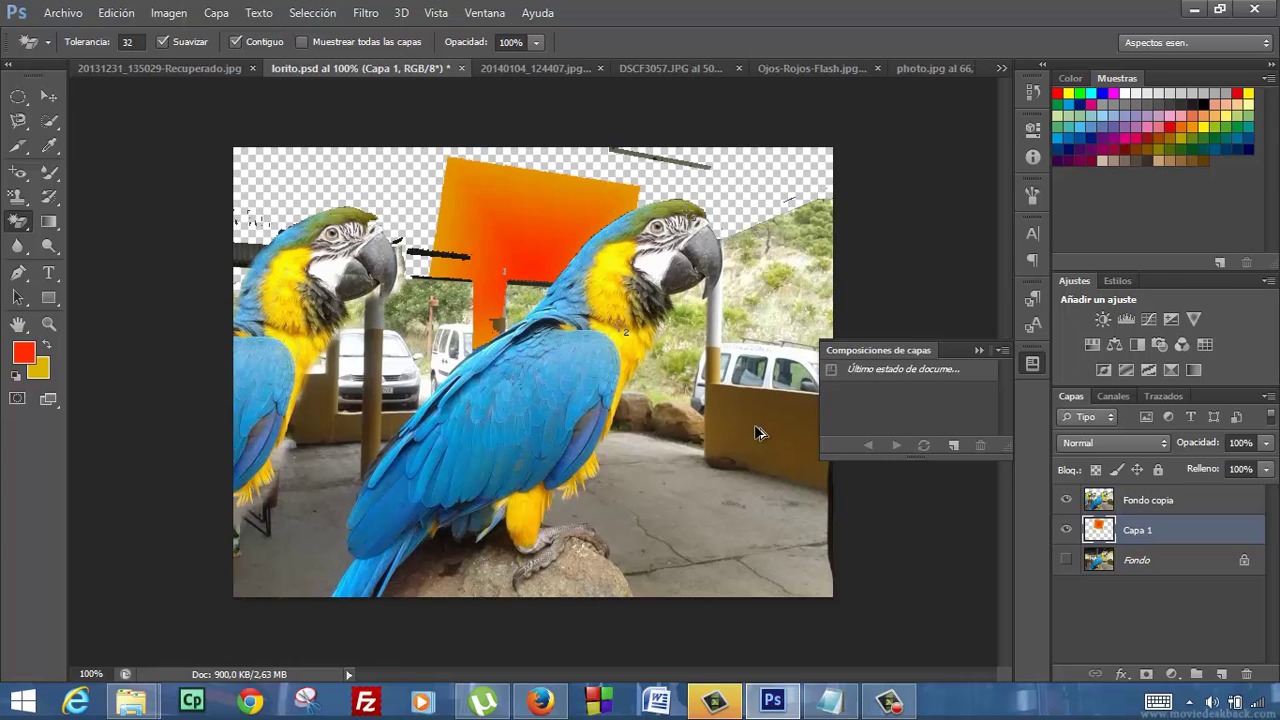
{"action": "key", "text": "ctrl+z"}
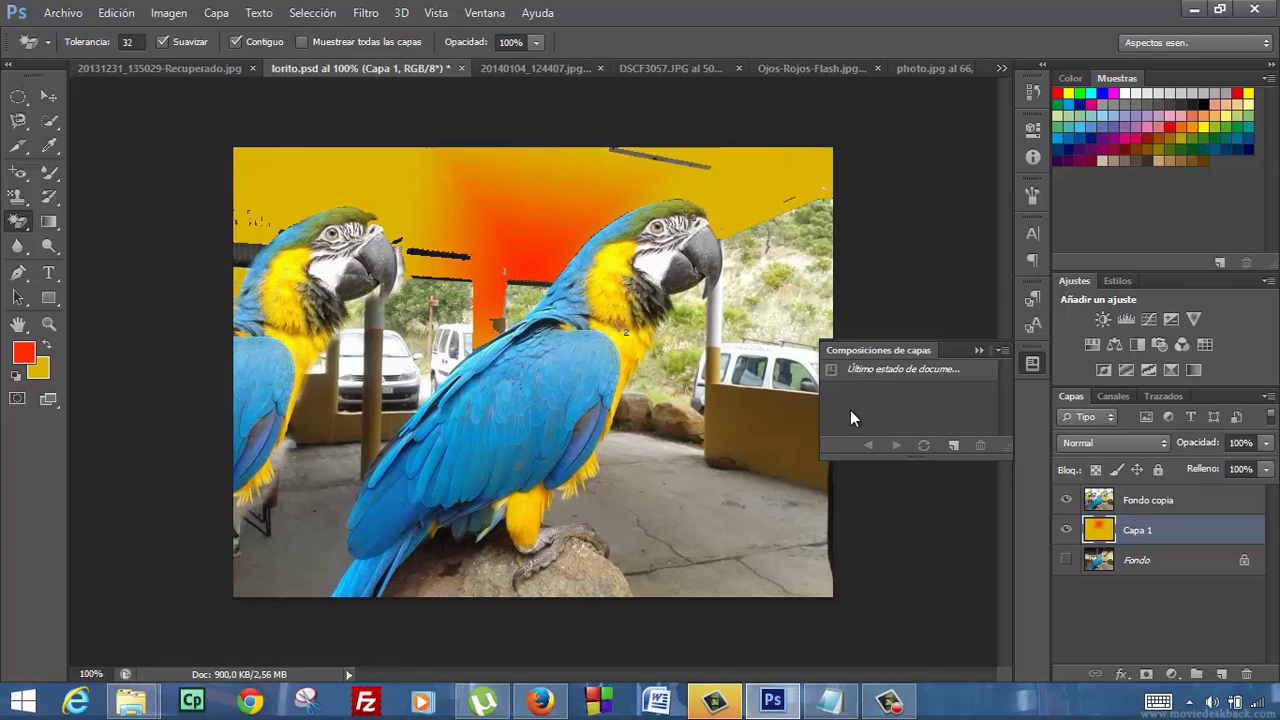
On Fondo copia, magic-erase the pavement and the top-right foliage patch
{"action": "left_click", "coordinate": [1118, 500]}
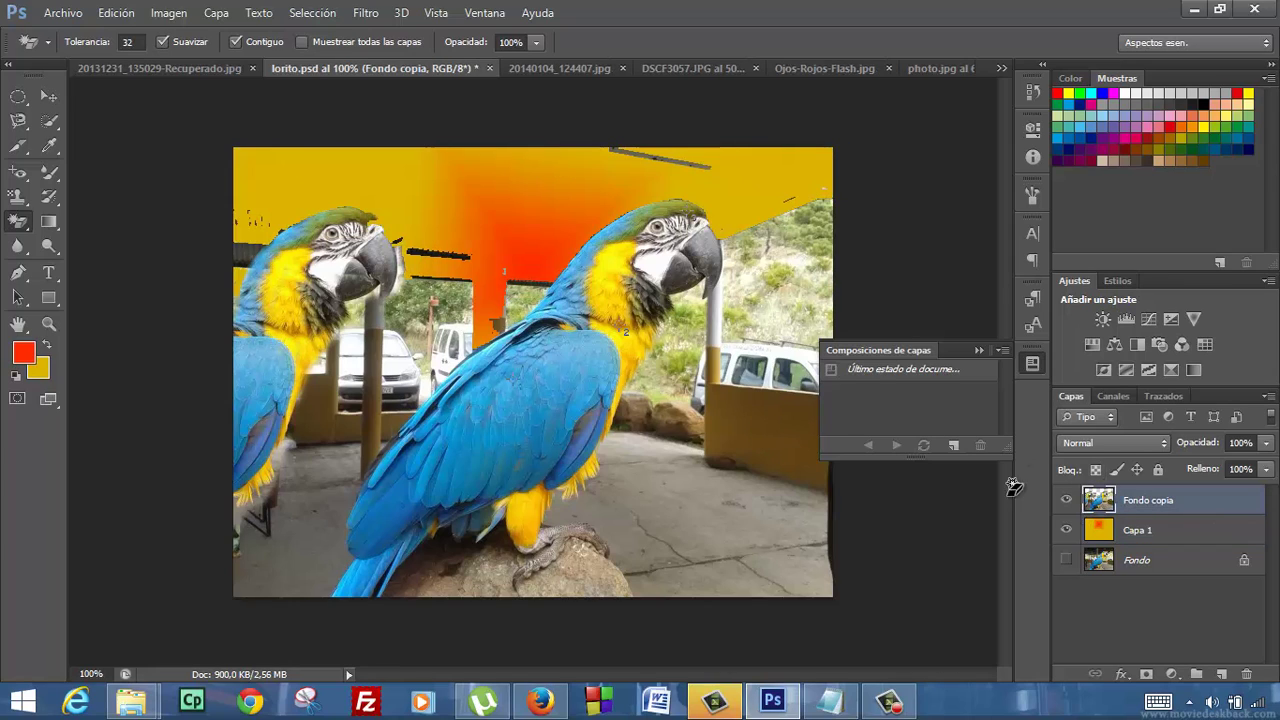
{"action": "left_click", "coordinate": [730, 512]}
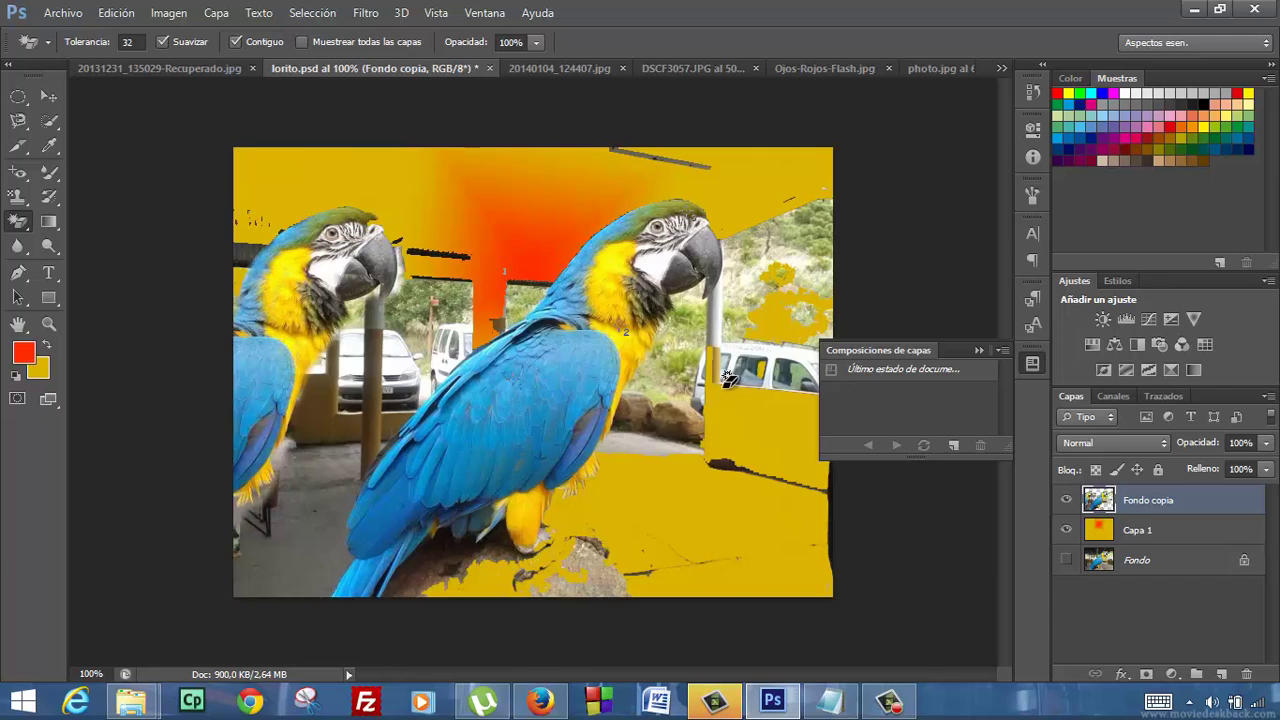
{"action": "left_click", "coordinate": [783, 280]}
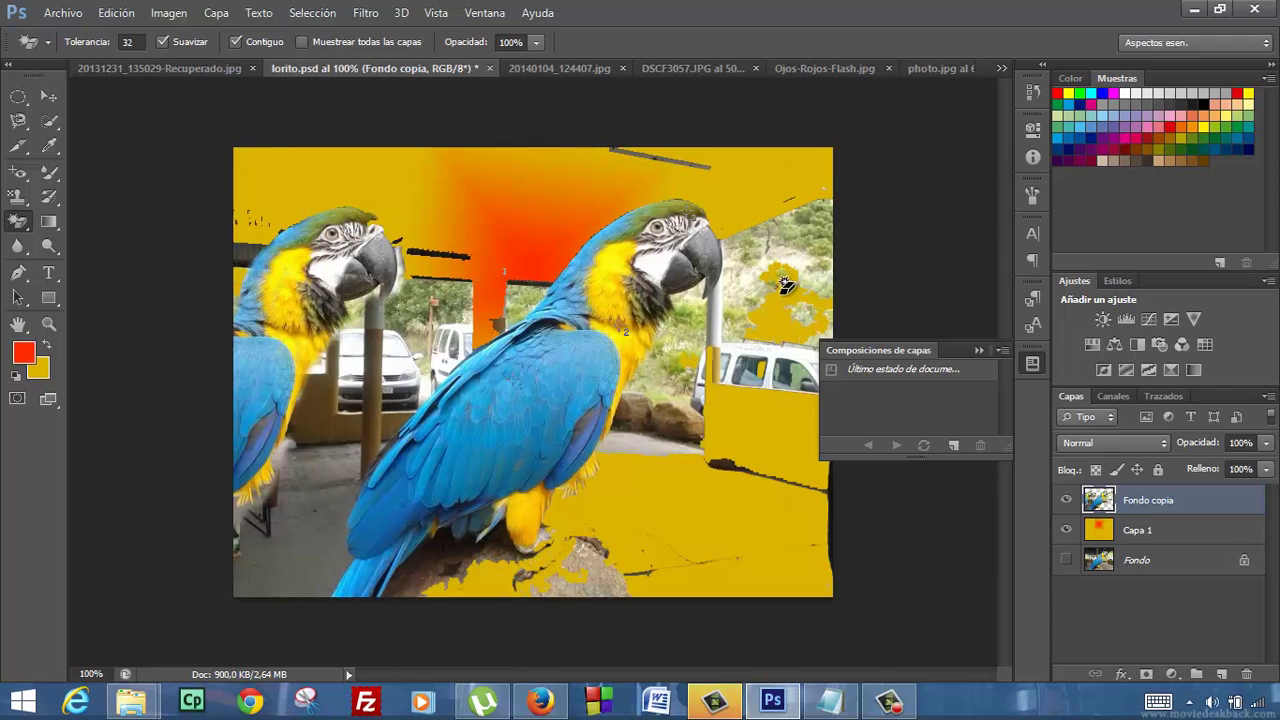
{"action": "right_click", "coordinate": [12, 222]}
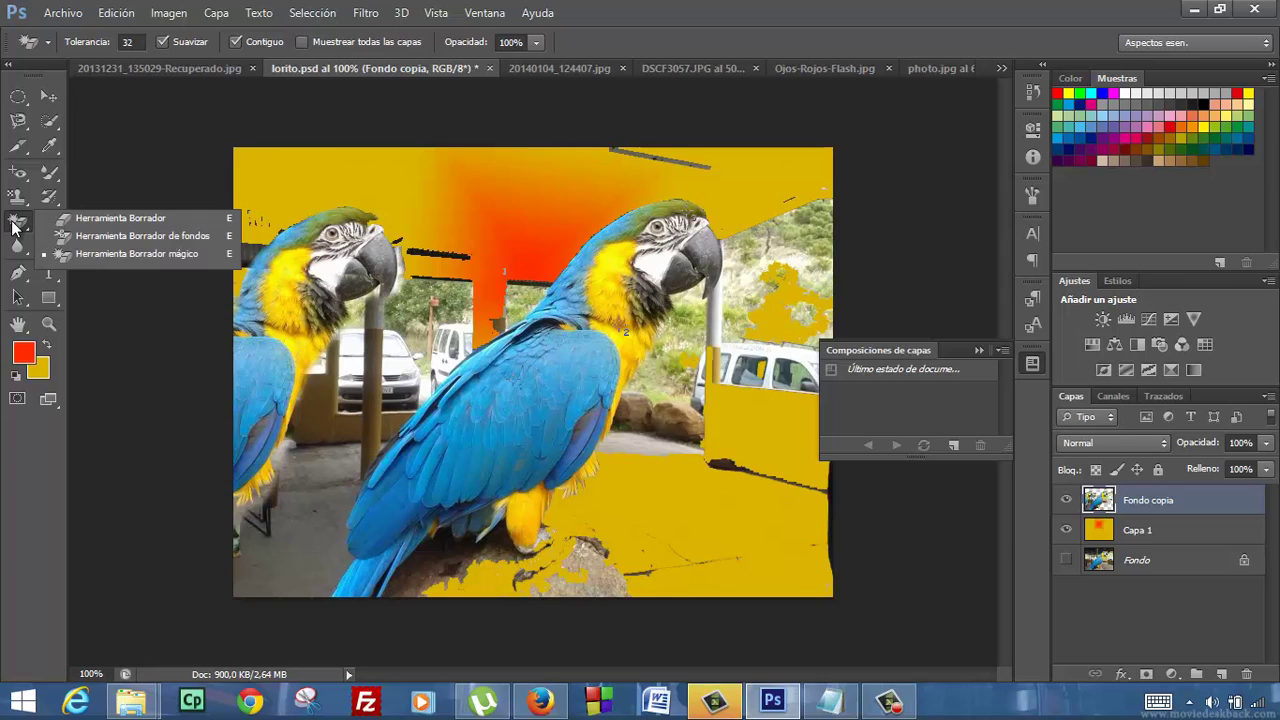
With the Borrador eraser, paint away the pillars, cars, left parrot and leftover background
{"action": "left_click", "coordinate": [114, 222]}
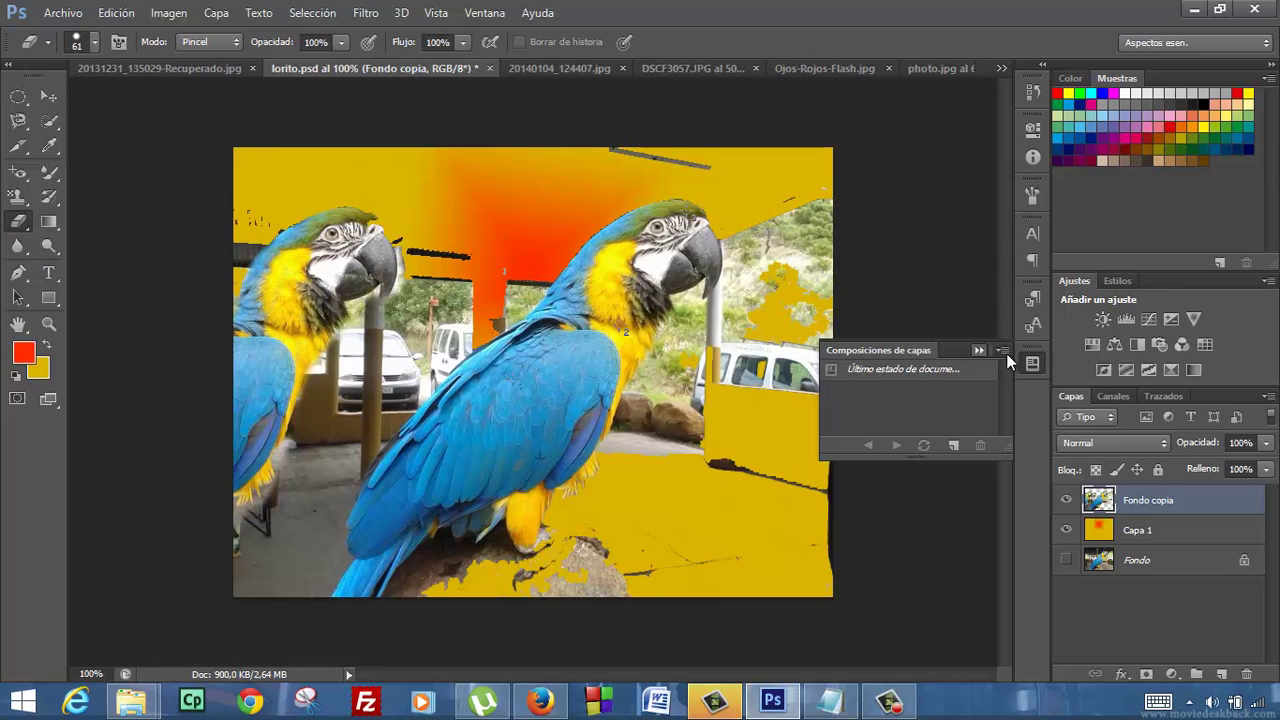
{"action": "mouse_move", "coordinate": [820, 345]}
{"action": "left_mouse_down"}
{"action": "mouse_move", "coordinate": [803, 340]}
{"action": "mouse_move", "coordinate": [823, 206]}
{"action": "mouse_move", "coordinate": [686, 143]}
{"action": "mouse_move", "coordinate": [580, 143]}
{"action": "mouse_move", "coordinate": [777, 194]}
{"action": "mouse_move", "coordinate": [755, 228]}
{"action": "mouse_move", "coordinate": [731, 357]}
{"action": "mouse_move", "coordinate": [688, 370]}
{"action": "mouse_move", "coordinate": [660, 435]}
{"action": "mouse_move", "coordinate": [706, 525]}
{"action": "mouse_move", "coordinate": [798, 404]}
{"action": "mouse_move", "coordinate": [830, 398]}
{"action": "mouse_move", "coordinate": [823, 589]}
{"action": "mouse_move", "coordinate": [571, 571]}
{"action": "mouse_move", "coordinate": [511, 590]}
{"action": "mouse_move", "coordinate": [594, 554]}
{"action": "mouse_move", "coordinate": [643, 594]}
{"action": "mouse_move", "coordinate": [634, 437]}
{"action": "mouse_move", "coordinate": [686, 343]}
{"action": "mouse_move", "coordinate": [749, 309]}
{"action": "mouse_move", "coordinate": [725, 333]}
{"action": "left_mouse_up"}
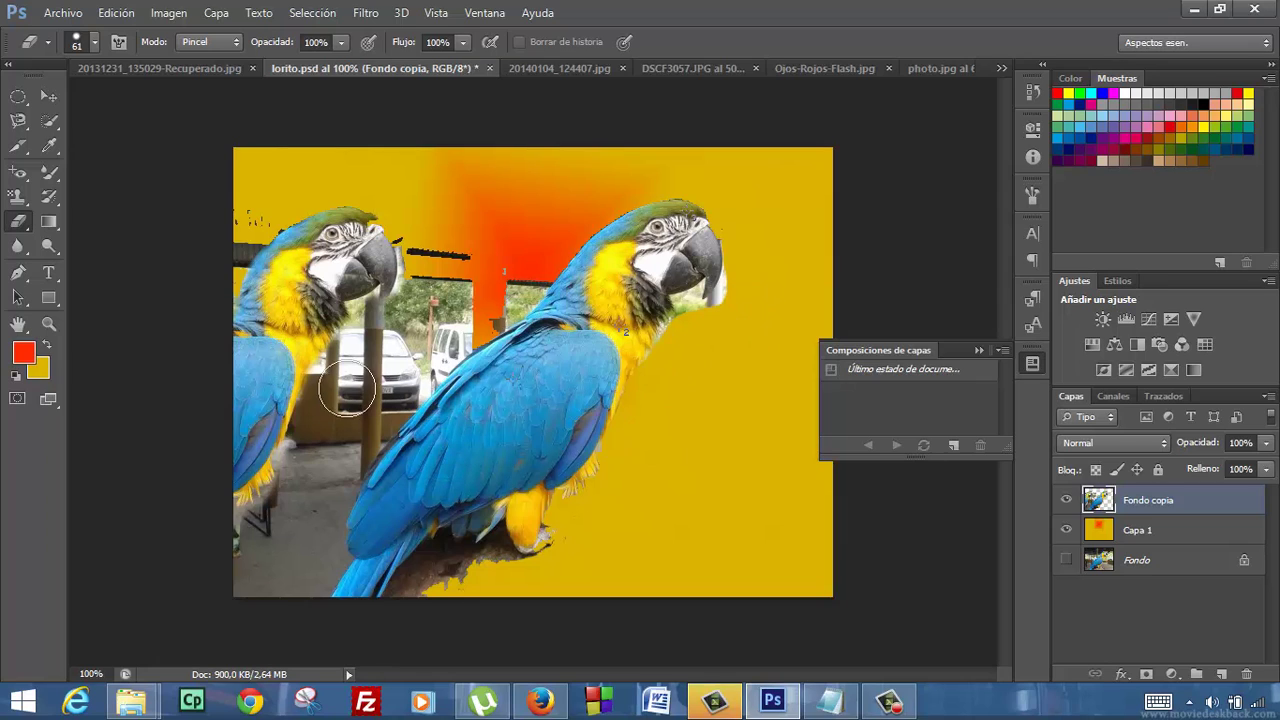
{"action": "mouse_move", "coordinate": [356, 363]}
{"action": "left_mouse_down"}
{"action": "mouse_move", "coordinate": [336, 236]}
{"action": "mouse_move", "coordinate": [234, 200]}
{"action": "mouse_move", "coordinate": [229, 600]}
{"action": "mouse_move", "coordinate": [289, 499]}
{"action": "mouse_move", "coordinate": [294, 514]}
{"action": "mouse_move", "coordinate": [309, 451]}
{"action": "mouse_move", "coordinate": [271, 591]}
{"action": "mouse_move", "coordinate": [340, 337]}
{"action": "mouse_move", "coordinate": [357, 343]}
{"action": "mouse_move", "coordinate": [420, 257]}
{"action": "mouse_move", "coordinate": [486, 251]}
{"action": "mouse_move", "coordinate": [491, 296]}
{"action": "mouse_move", "coordinate": [425, 305]}
{"action": "mouse_move", "coordinate": [351, 441]}
{"action": "mouse_move", "coordinate": [323, 457]}
{"action": "mouse_move", "coordinate": [303, 571]}
{"action": "left_mouse_up"}
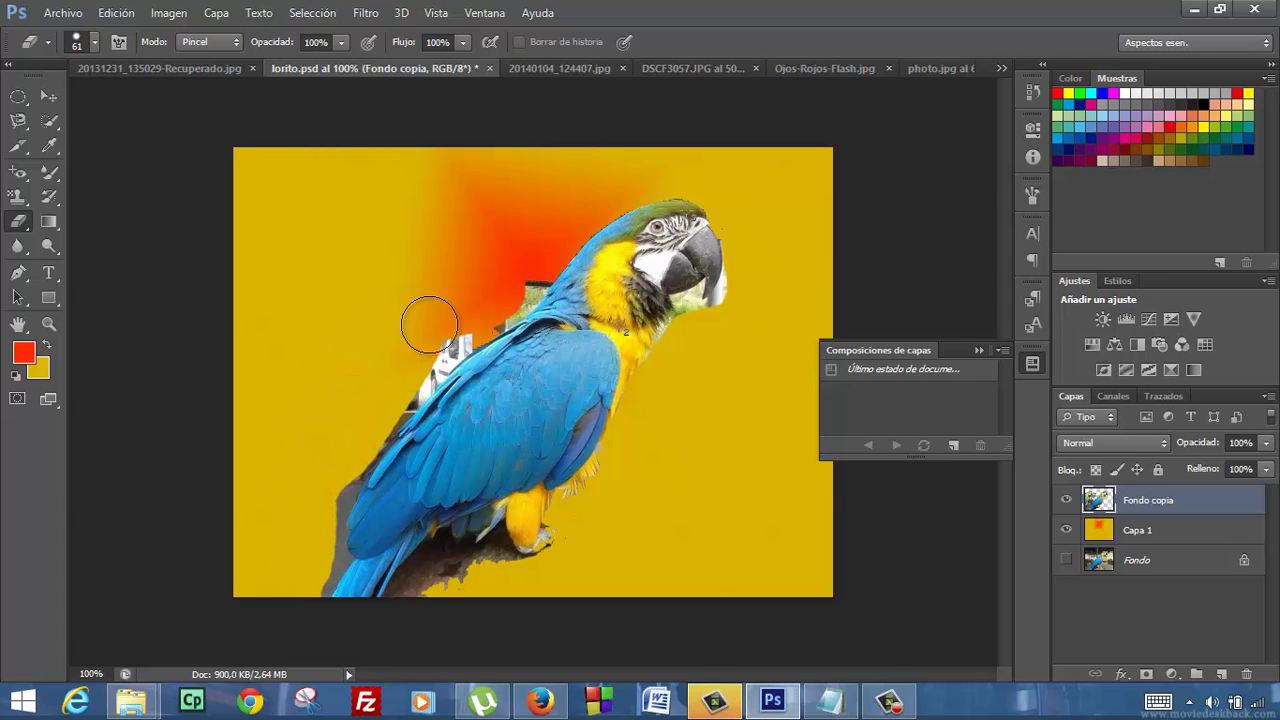
{"action": "left_click_drag", "start_coordinate": [429, 320], "coordinate": [526, 270]}
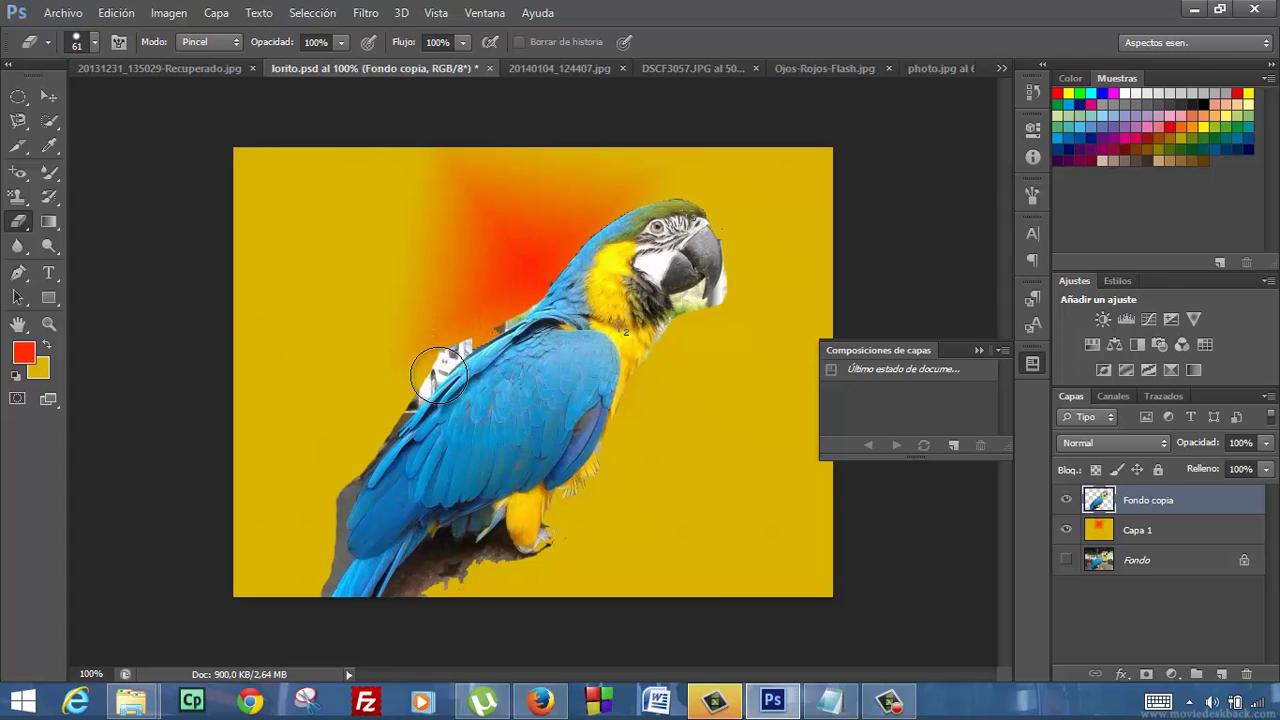
Make the Blur tool (Herramienta Desenfocar) active at 50% strength
{"action": "right_click", "coordinate": [18, 226]}
{"action": "left_click", "coordinate": [137, 253]}
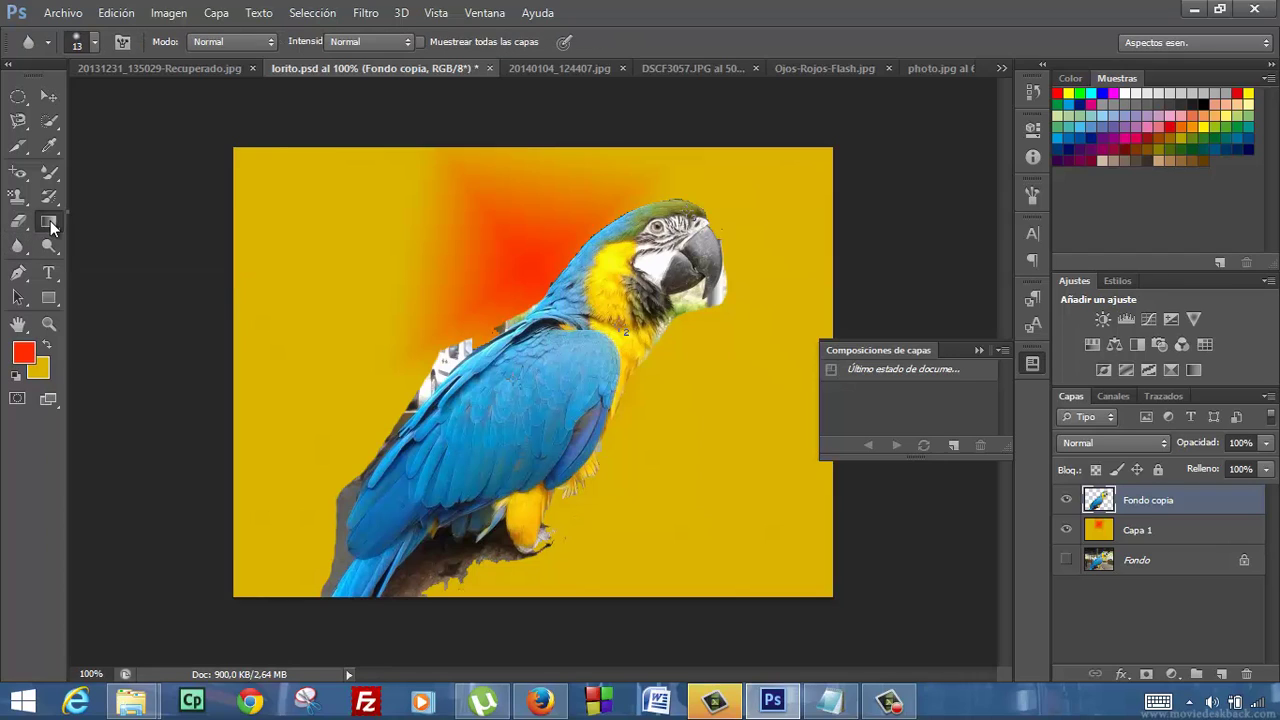
{"action": "left_click", "coordinate": [48, 221]}
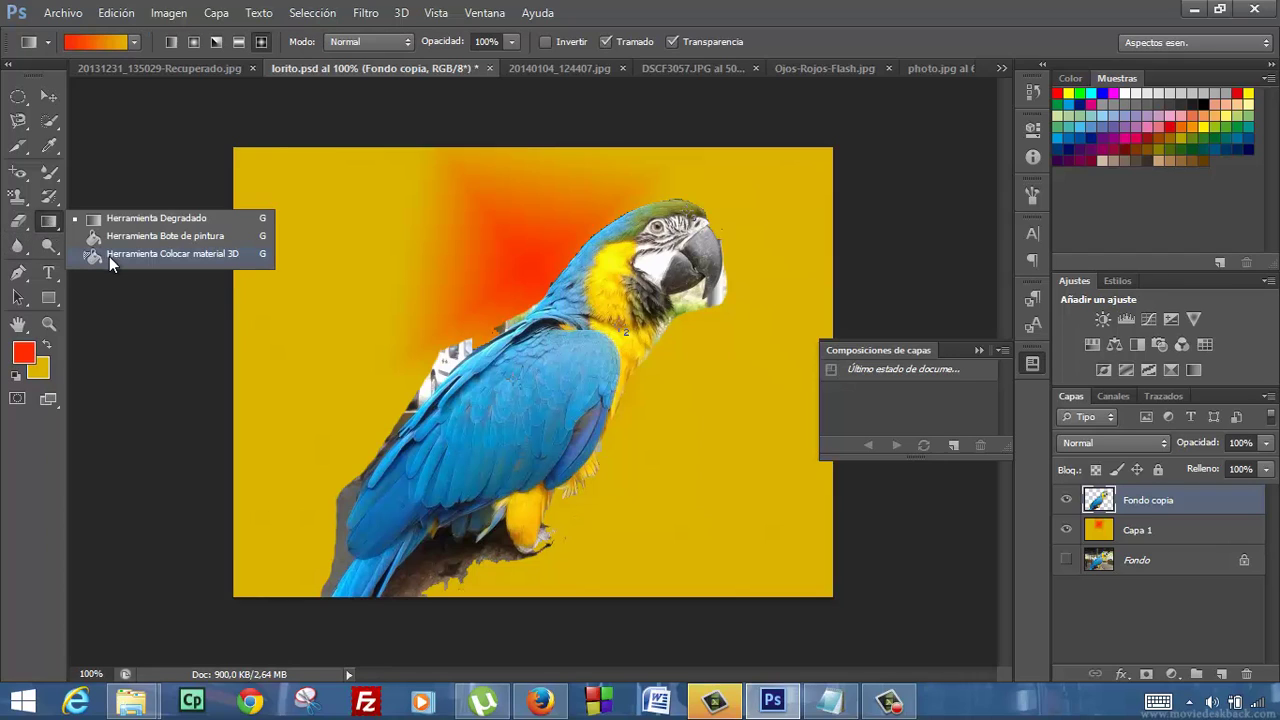
{"action": "left_click", "coordinate": [19, 252]}
{"action": "right_click", "coordinate": [21, 255]}
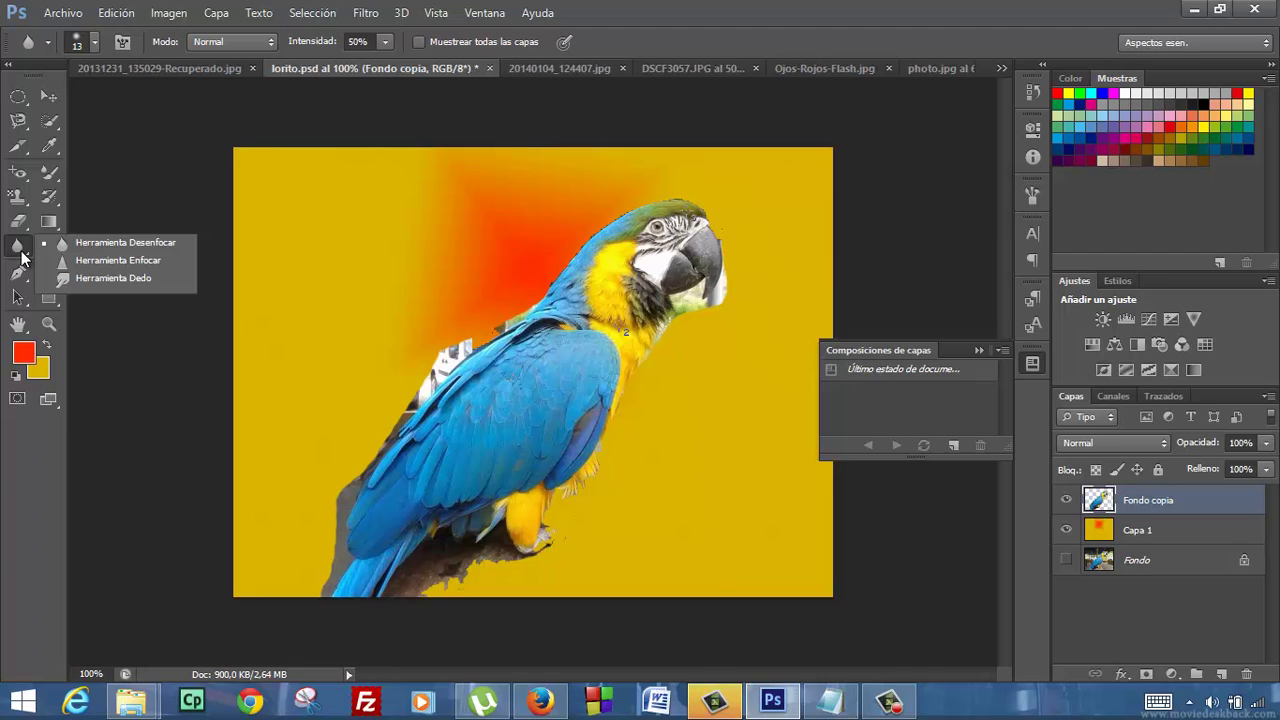
{"action": "left_click", "coordinate": [21, 256]}
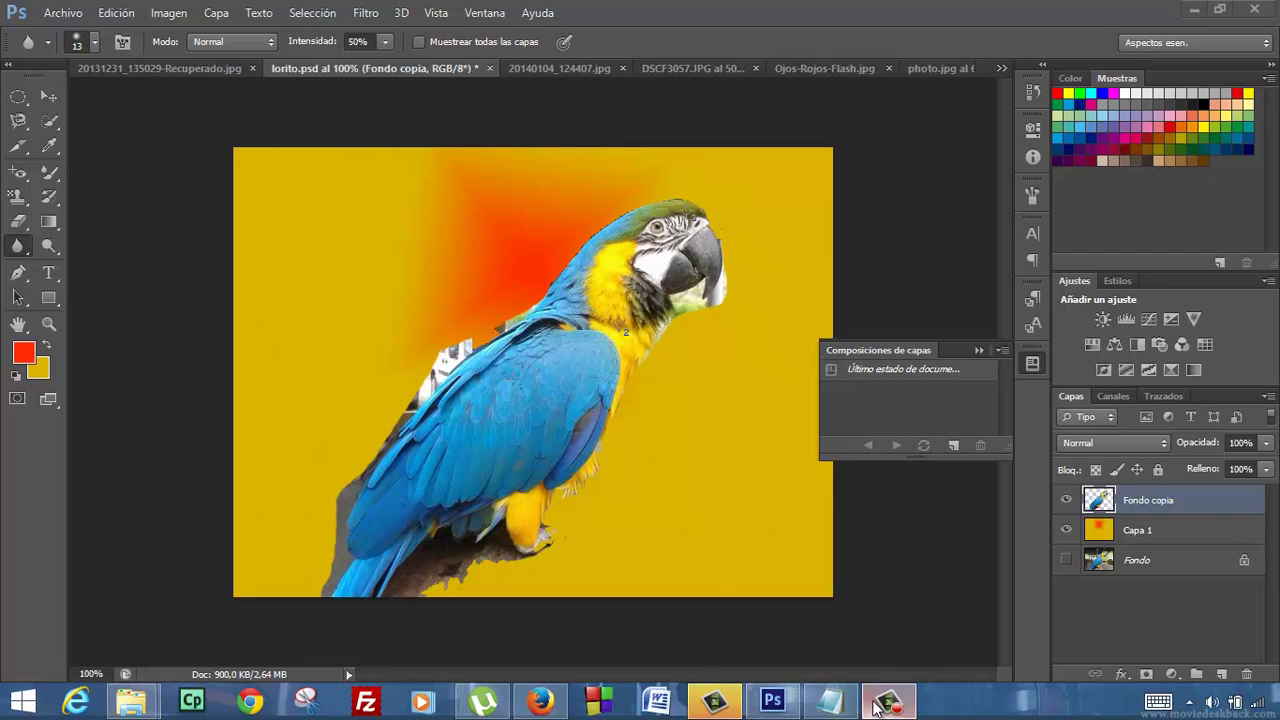